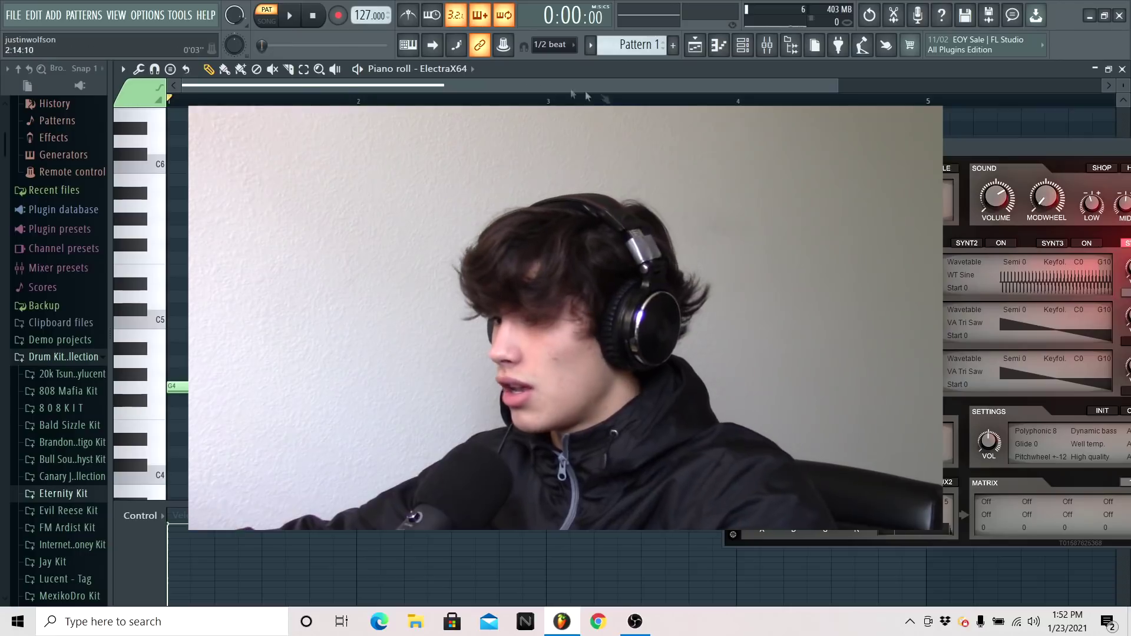
# Place two consecutive E4 notes at the start of bar 1 and play the pattern
pyautogui.moveTo(784, 147); pyautogui.dragTo(1022, 162)
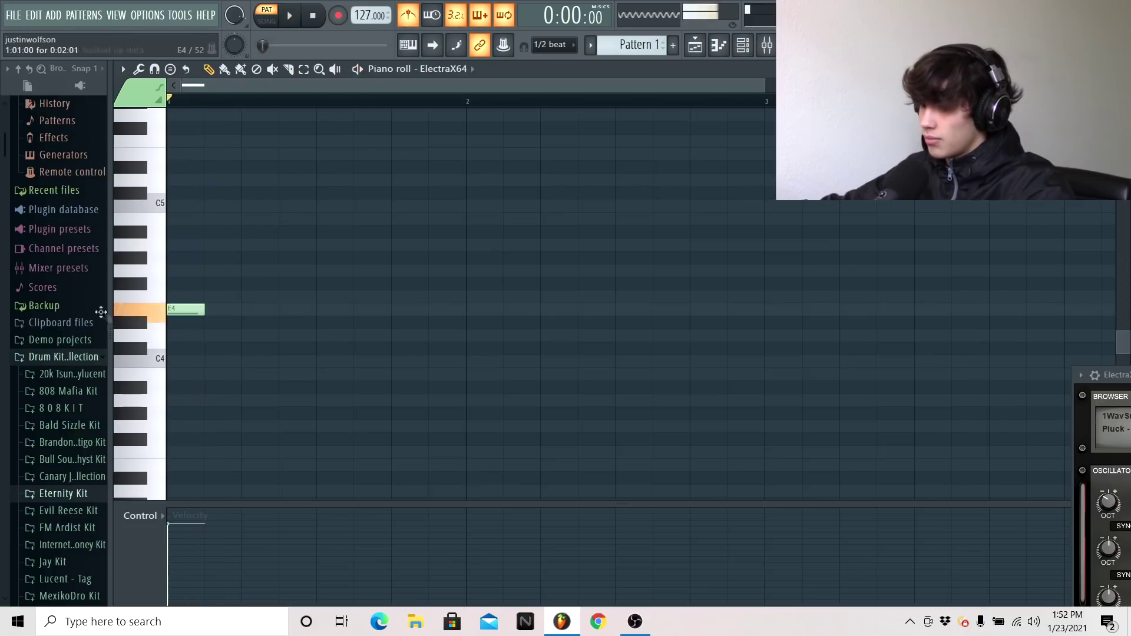
pyautogui.moveTo(204, 297); pyautogui.dragTo(207, 308)
pyautogui.click(232, 310)
pyautogui.press('space')
# Set the grid snap to 1/4 beat and lay out the bar 1 melody as two E4, two G4 and one C4 note
pyautogui.click(554, 45)
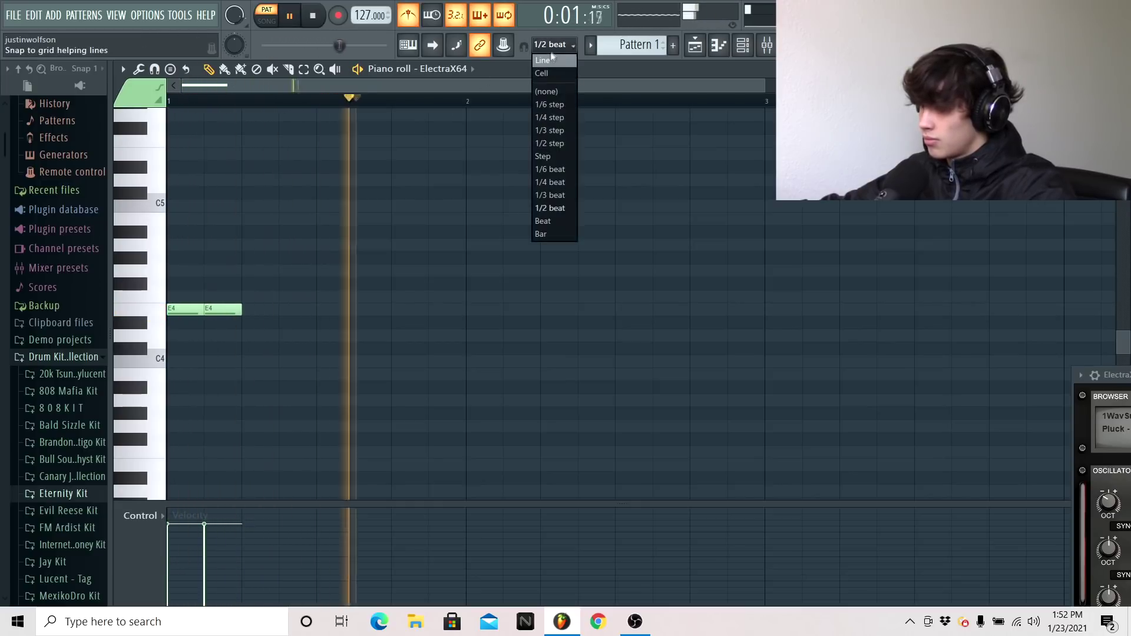
pyautogui.click(548, 210)
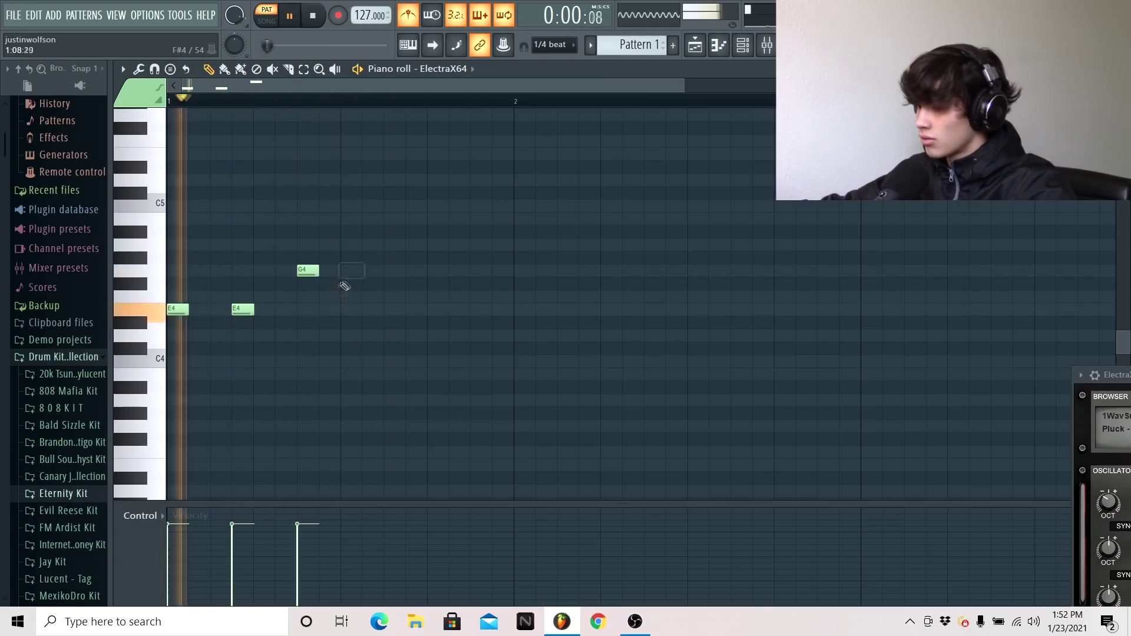
pyautogui.click(371, 271)
pyautogui.click(420, 359)
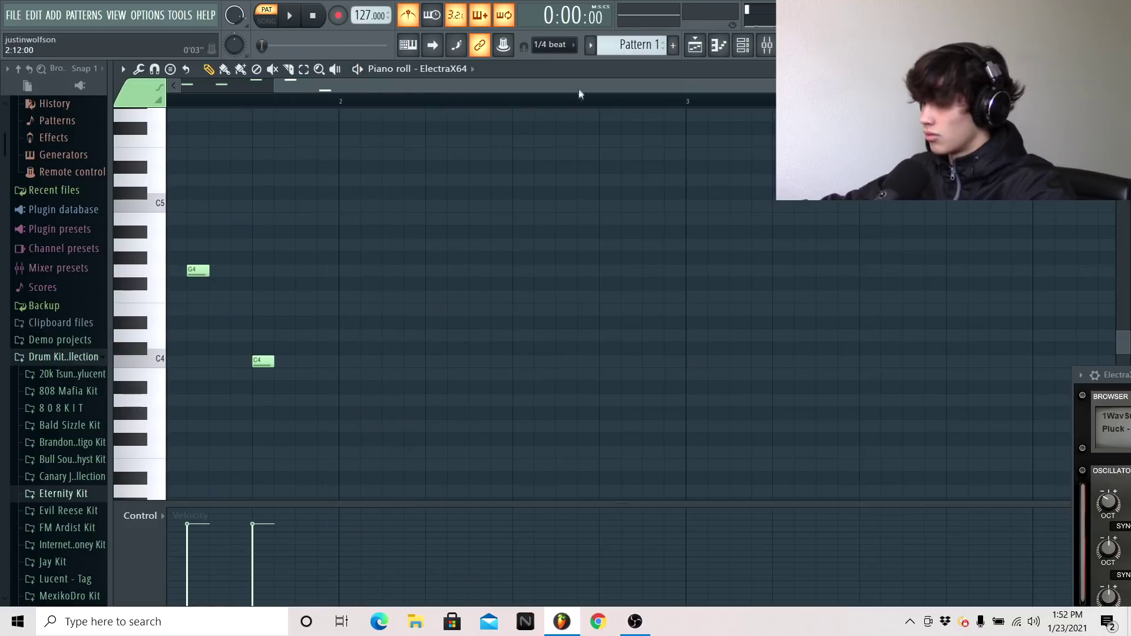
# Place two A3 notes at the start of bar 3 and play back the pattern
pyautogui.scroll(-3, 179, 356)
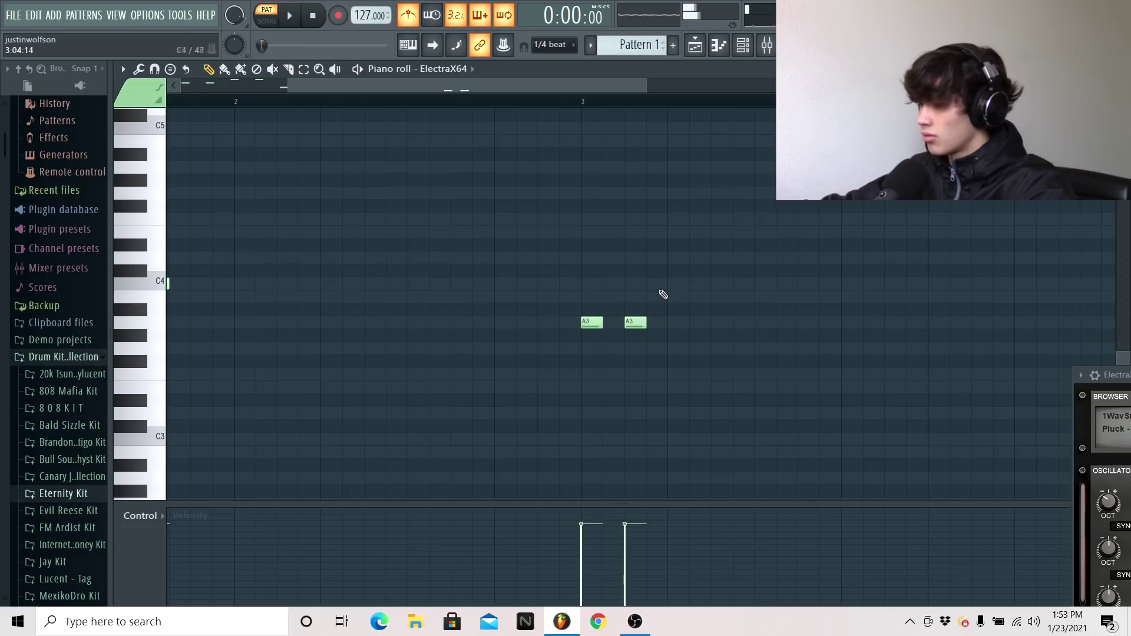
pyautogui.click(704, 284)
pyautogui.moveTo(704, 284)
pyautogui.mouseDown()
pyautogui.moveTo(726, 284)
pyautogui.moveTo(721, 296)
pyautogui.mouseUp()
pyautogui.press('space')
pyautogui.press('space')
# Try two A#3 notes after the A3 pair in bar 3 and audition them
pyautogui.click(718, 310)
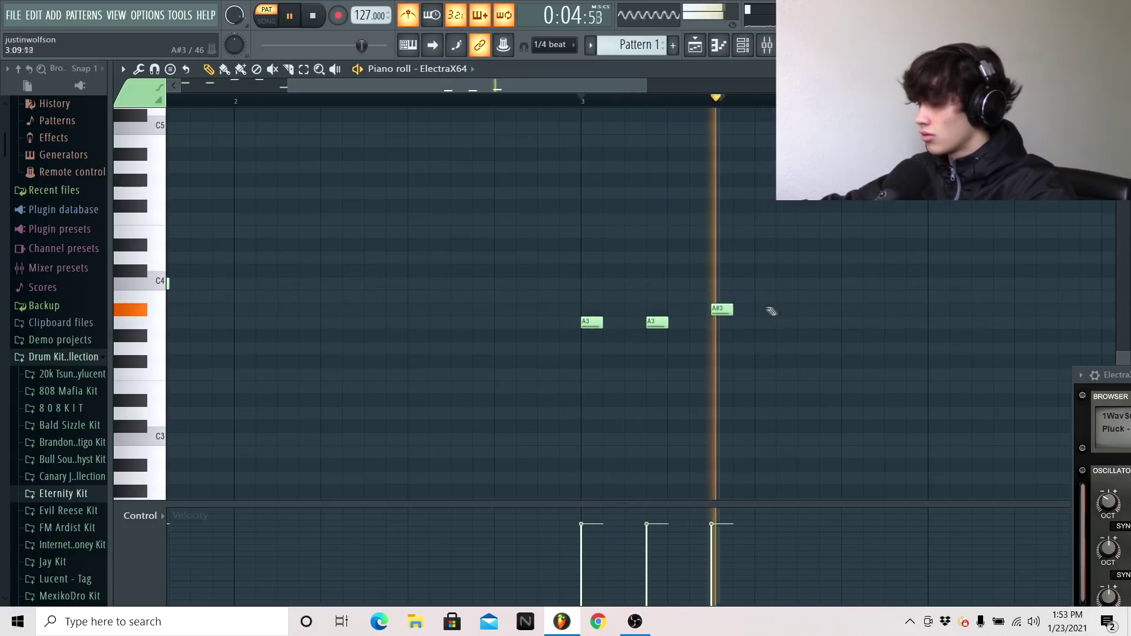
pyautogui.click(780, 308)
pyautogui.press('space')
pyautogui.press('space')
pyautogui.rightClick(786, 308)
pyautogui.rightClick(721, 308)
# Add two B3 notes and a C4 after the A3 pair in bar 3, plus a C4 near the end of bar 4
pyautogui.click(718, 297)
pyautogui.click(781, 297)
pyautogui.click(823, 271)
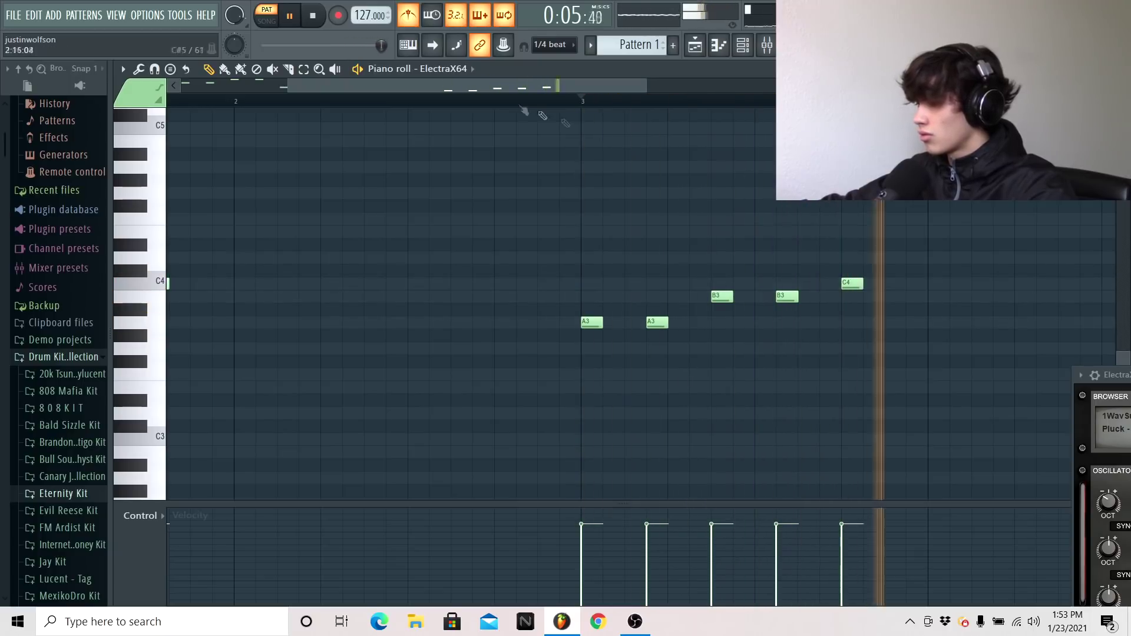
pyautogui.moveTo(646, 85); pyautogui.dragTo(919, 85)
pyautogui.moveTo(769, 87); pyautogui.dragTo(660, 86)
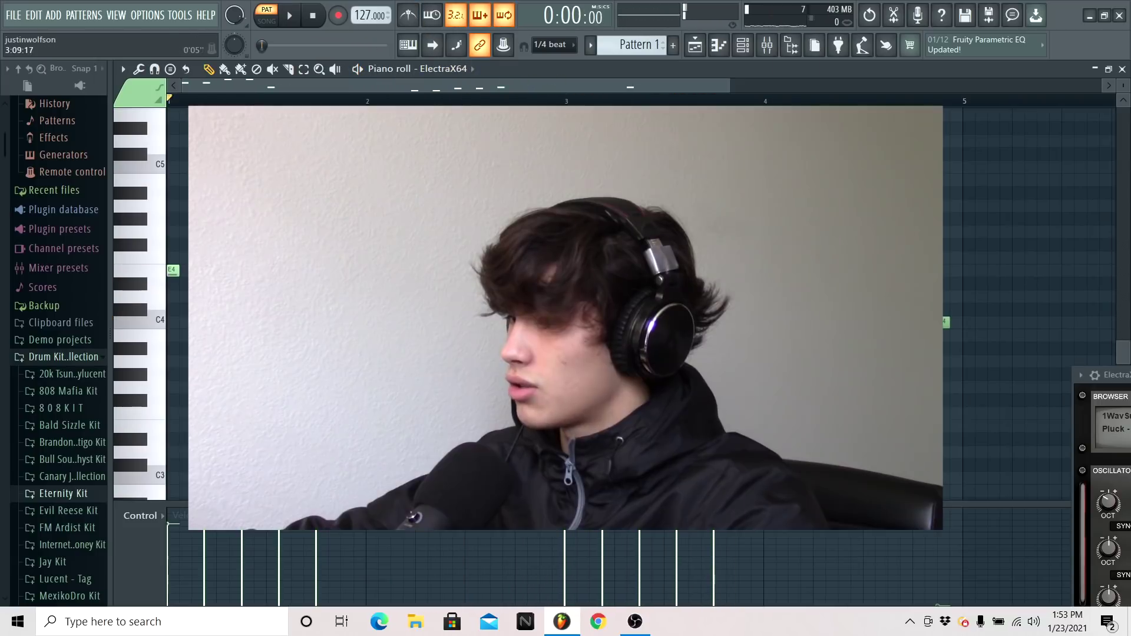
# Stack B4 and G5 above the two E4 notes in bar 1 and listen to the chords
pyautogui.moveTo(728, 85); pyautogui.dragTo(548, 85)
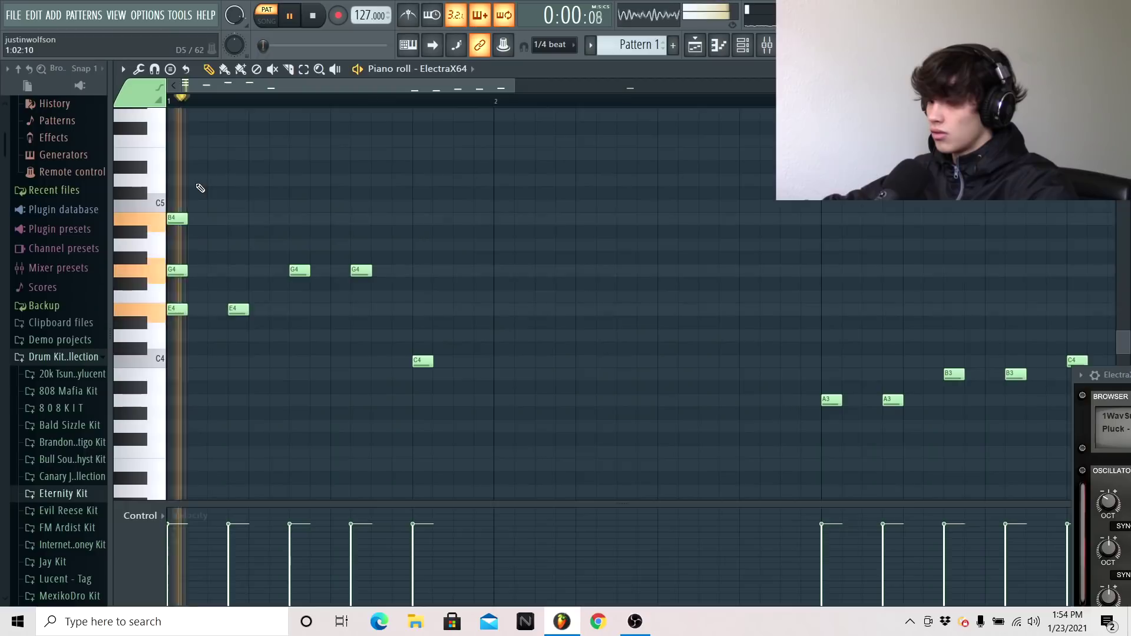
pyautogui.press('space')
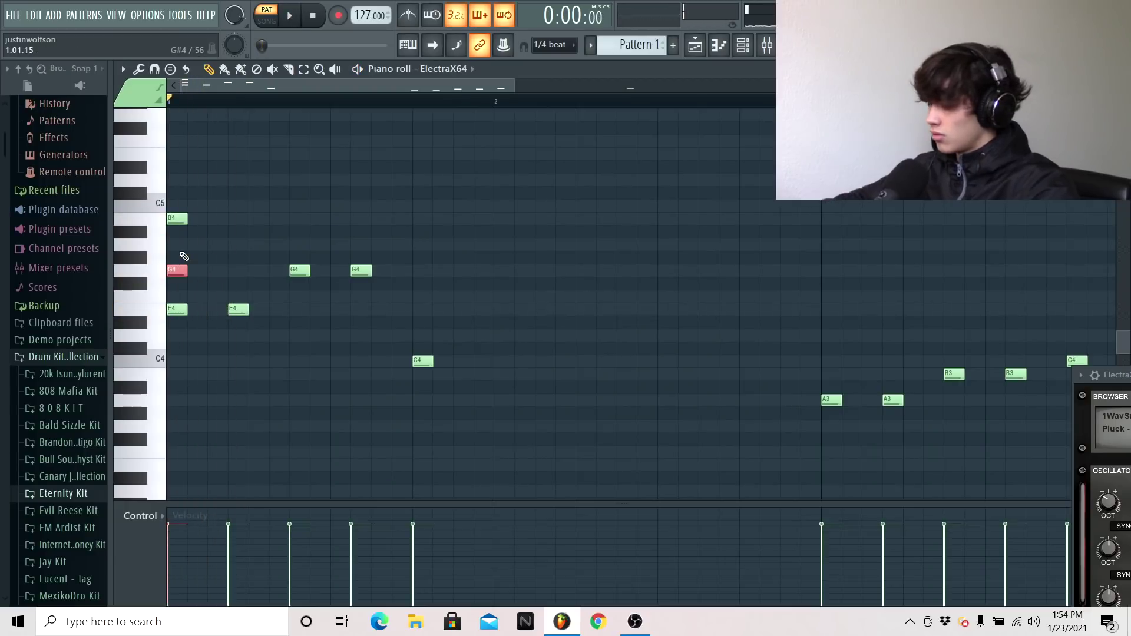
pyautogui.press('space')
pyautogui.scroll(2, 233, 232)
pyautogui.press('space')
pyautogui.scroll(-1, 255, 141)
# Add D5 and F#5 above the two G4 notes, and G4 and E5 above the C4 in bar 1
pyautogui.rightClick(299, 218)
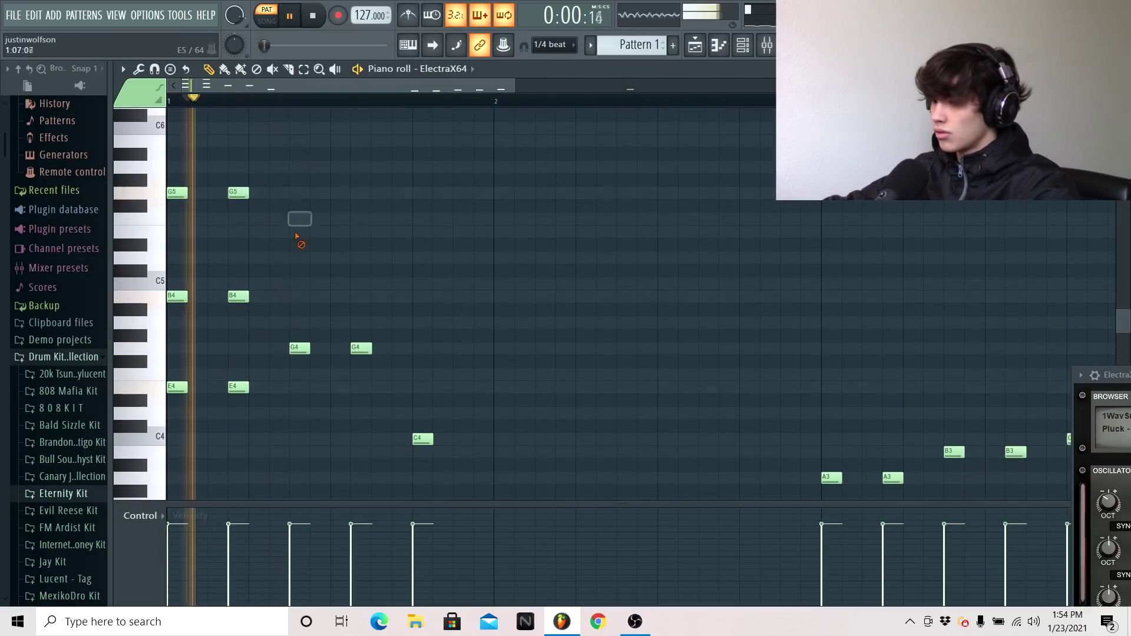
pyautogui.click(299, 205)
pyautogui.click(338, 205)
pyautogui.click(380, 205)
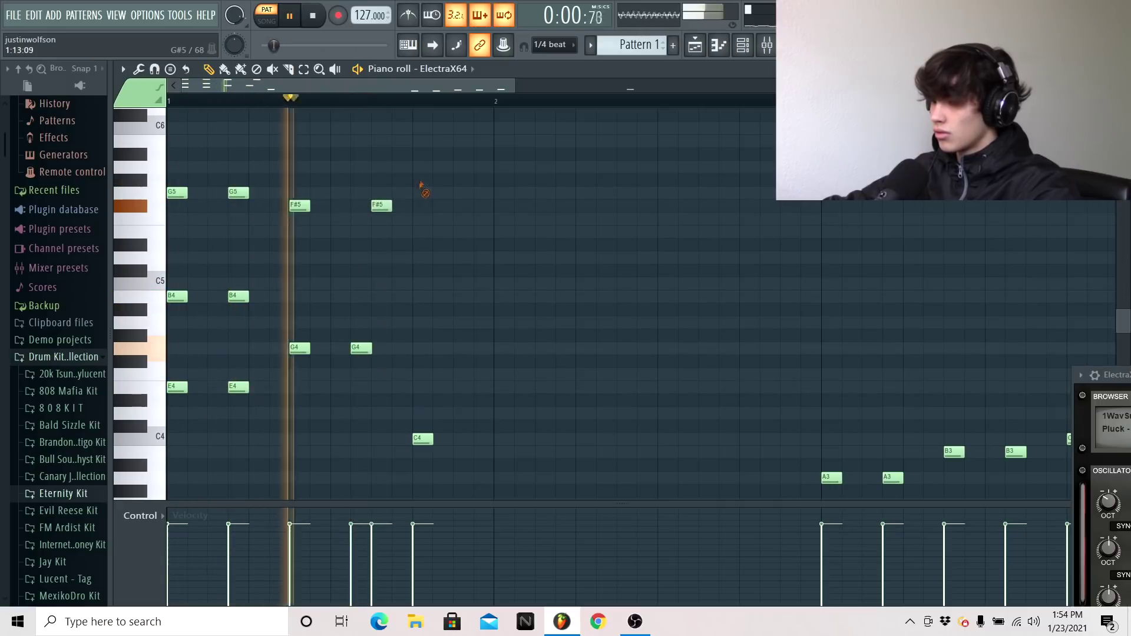
pyautogui.click(360, 205)
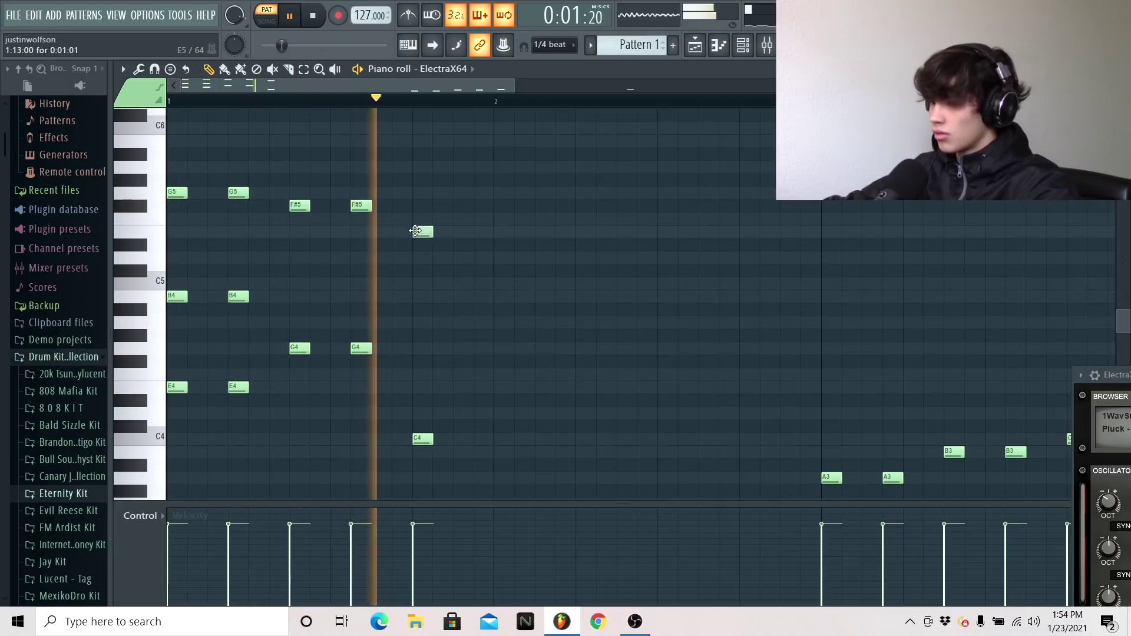
pyautogui.rightClick(421, 231)
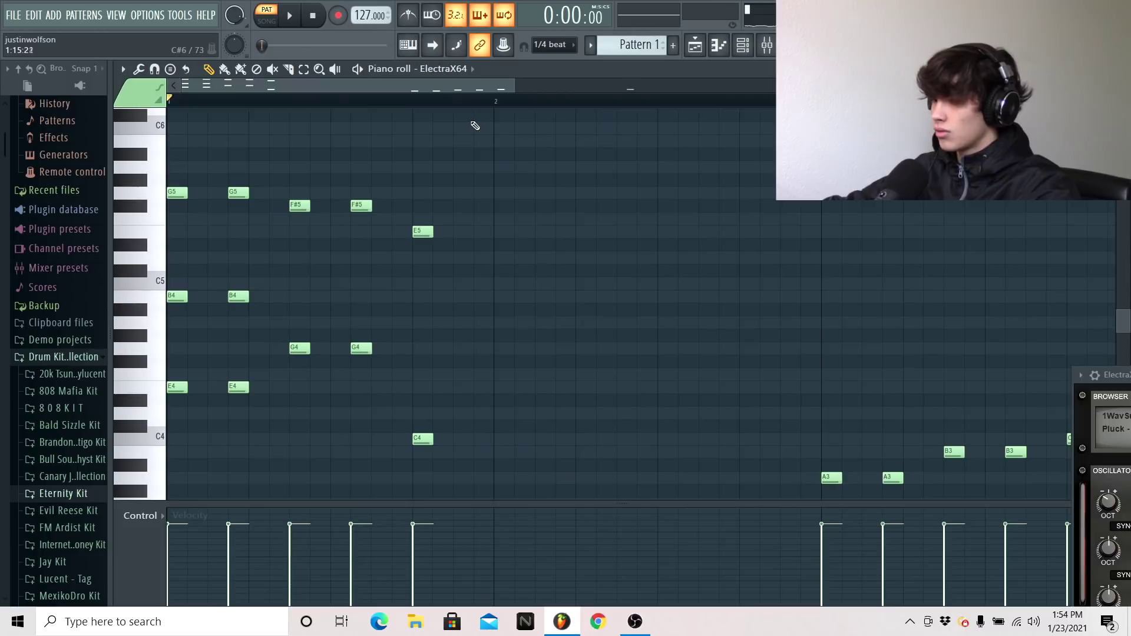
pyautogui.scroll(-3, 241, 288)
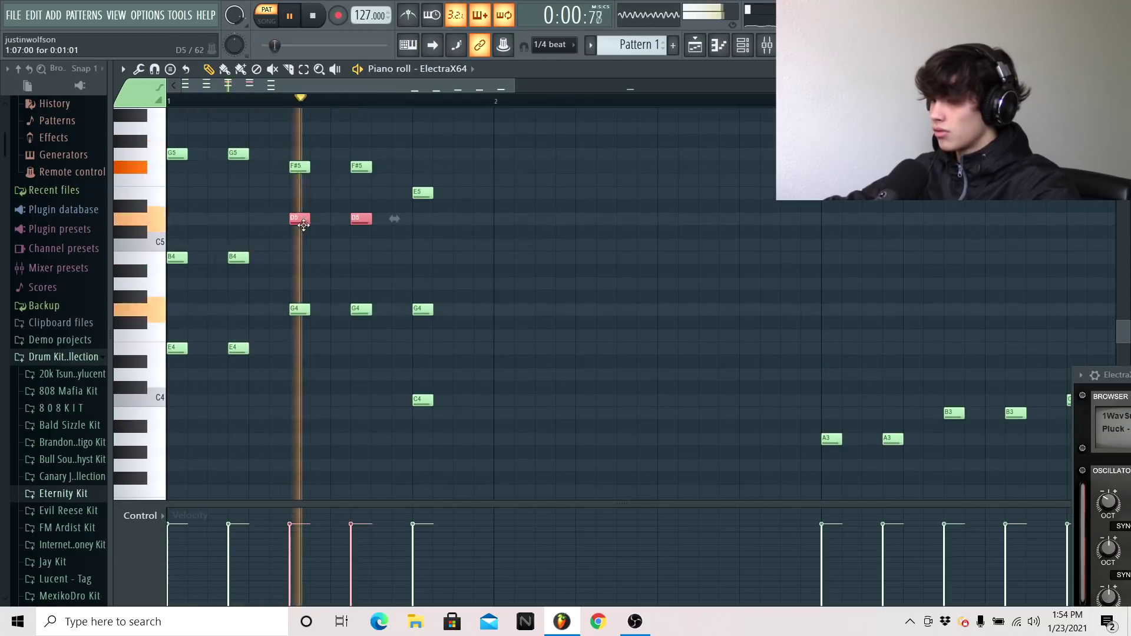
pyautogui.keyDown('ctrl'); pyautogui.click(384, 121); pyautogui.keyUp('ctrl')
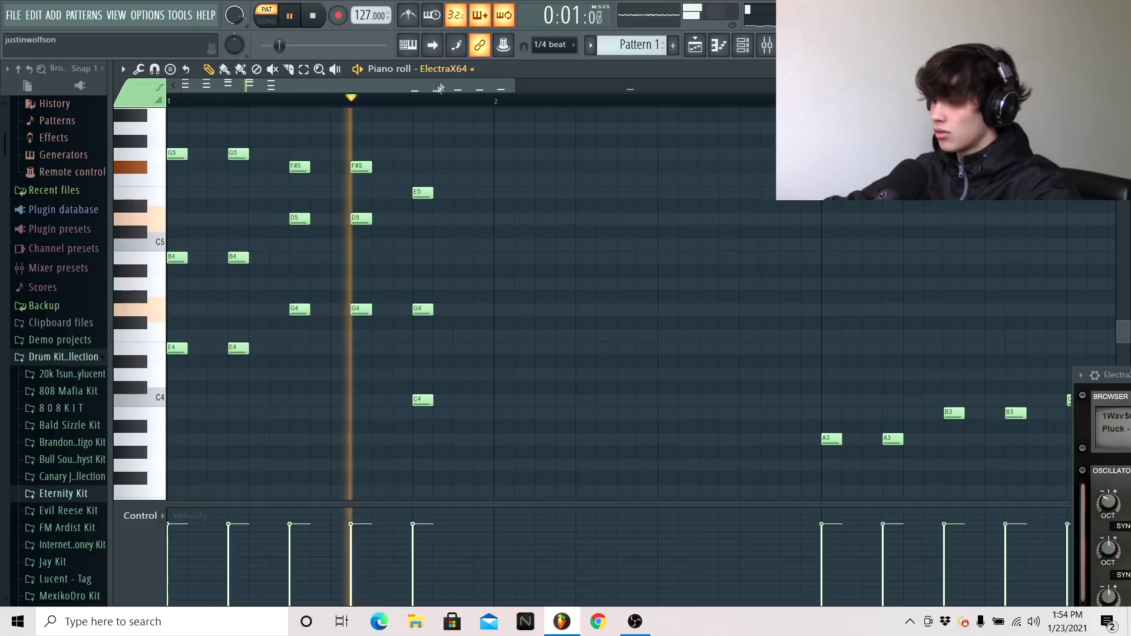
# Build three-note chords from the bar 3 melody, play them back, and transpose the whole pattern up one semitone
pyautogui.hscroll(2, 467, 109)
pyautogui.scroll(-2, 469, 147)
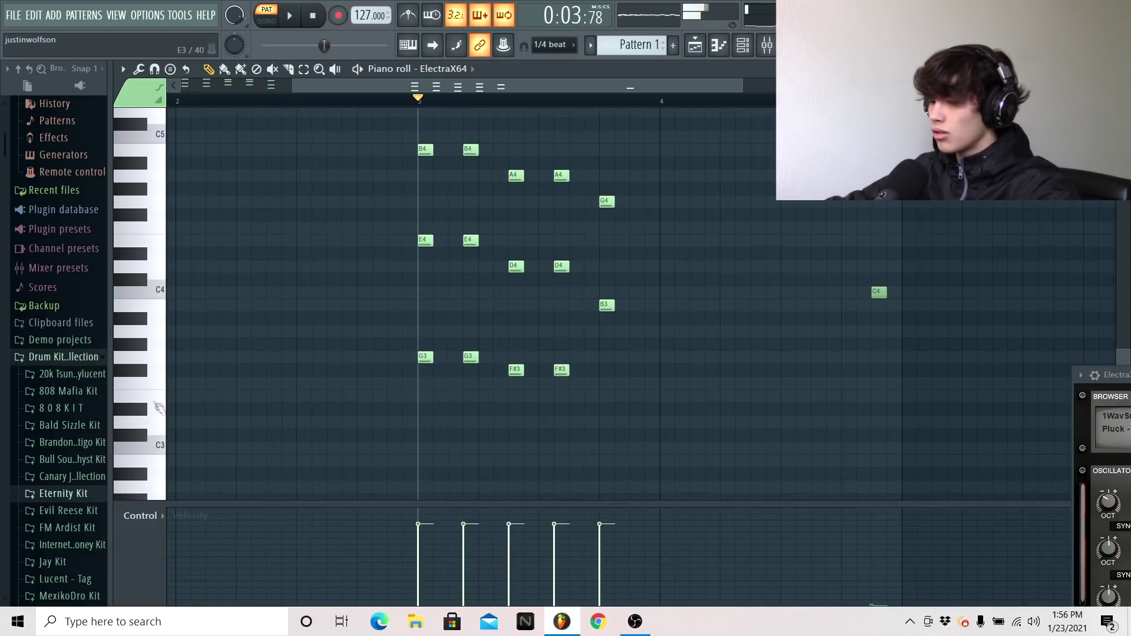
pyautogui.press('space')
pyautogui.click(605, 100)
pyautogui.click(651, 100)
pyautogui.click(599, 100)
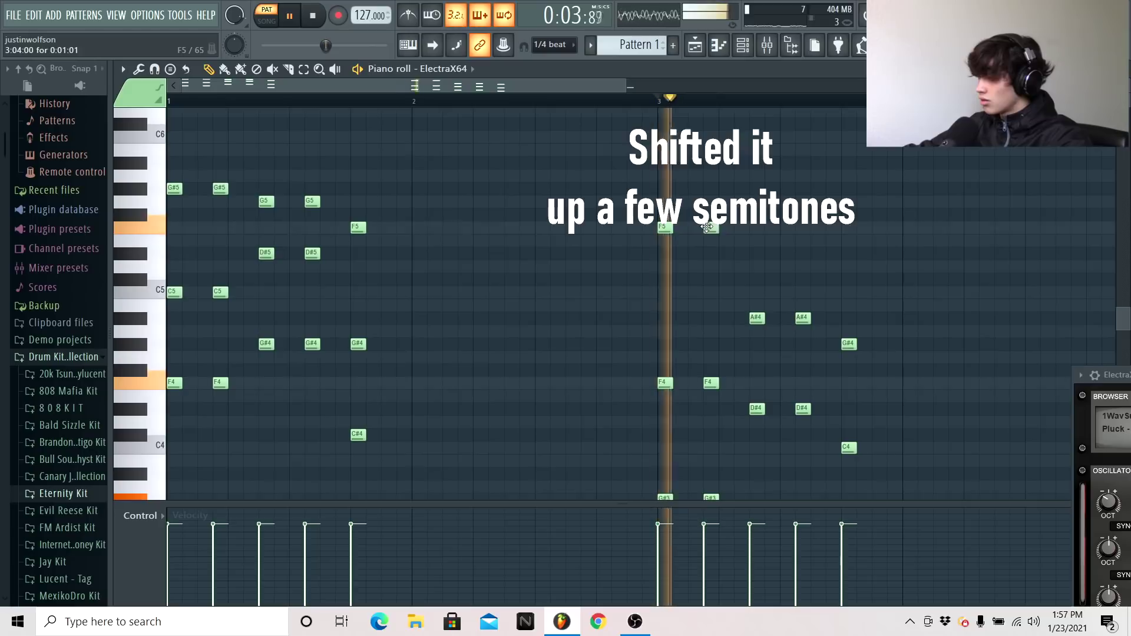
# Replace the two A#4 notes in bar 3 with G5 notes, top the last chord with G#5, and audition the pattern
pyautogui.rightClick(757, 317)
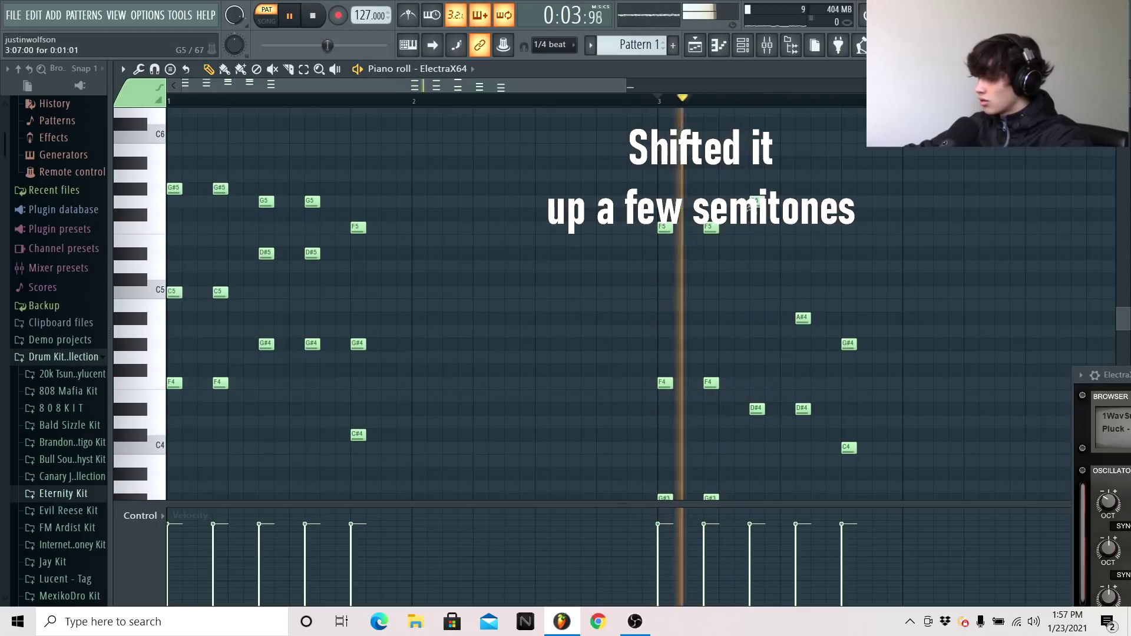
pyautogui.rightClick(803, 318)
pyautogui.click(816, 201)
pyautogui.click(846, 175)
pyautogui.press('space')
pyautogui.press('space')
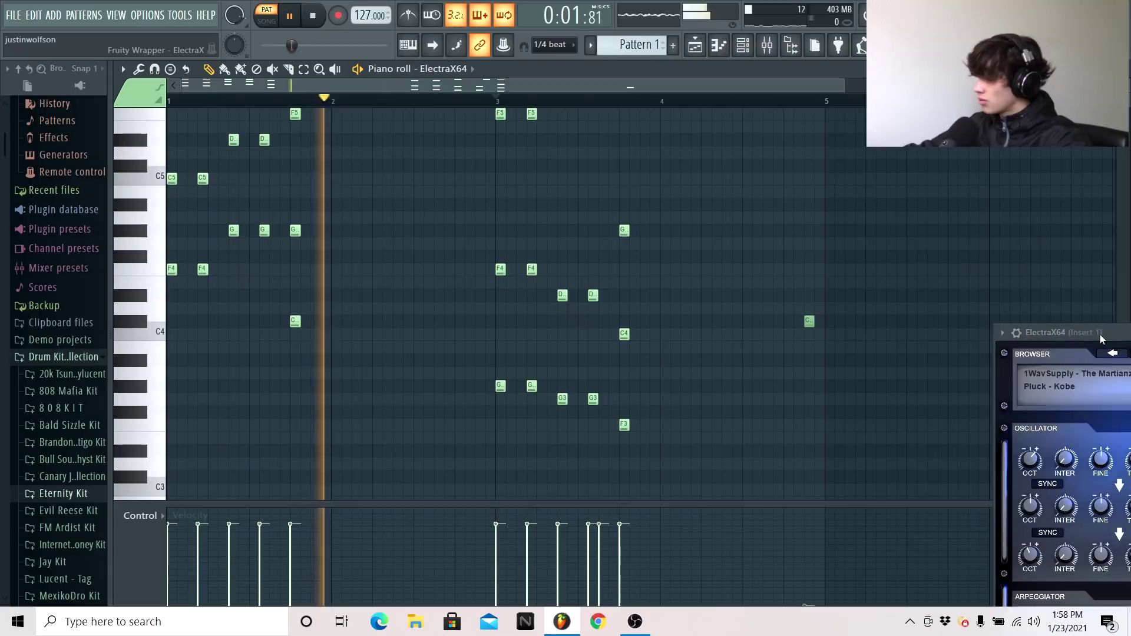
# Add a second ElectraX64 channel and copy the first channel's chord notes into it
pyautogui.moveTo(1100, 339); pyautogui.dragTo(1078, 313)
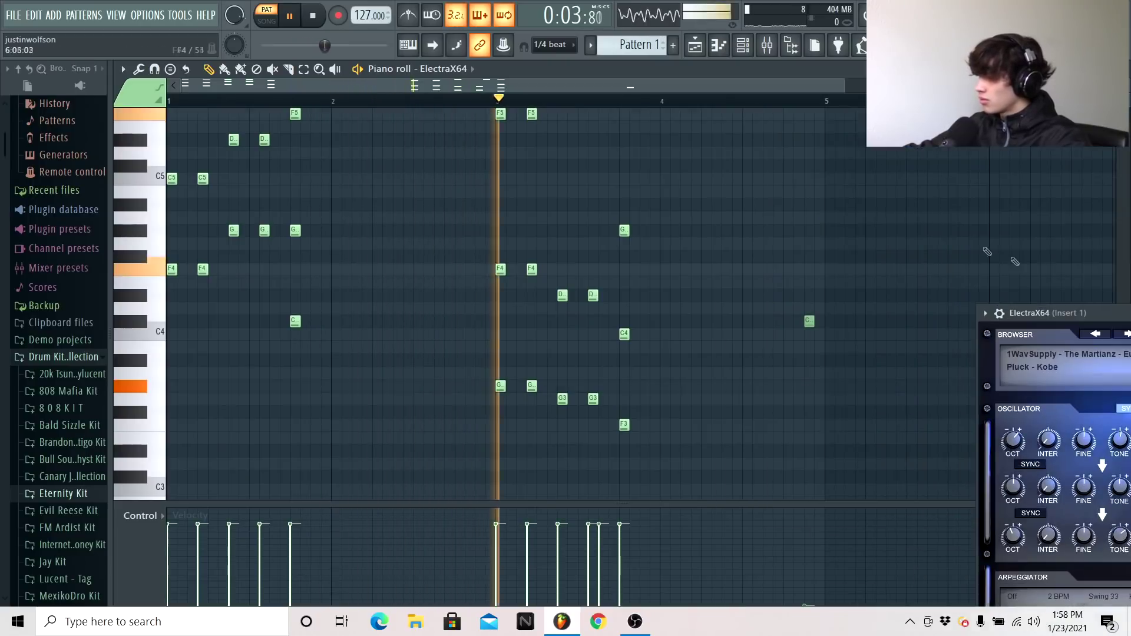
pyautogui.scroll(3, 740, 227)
pyautogui.scroll(-3, 715, 202)
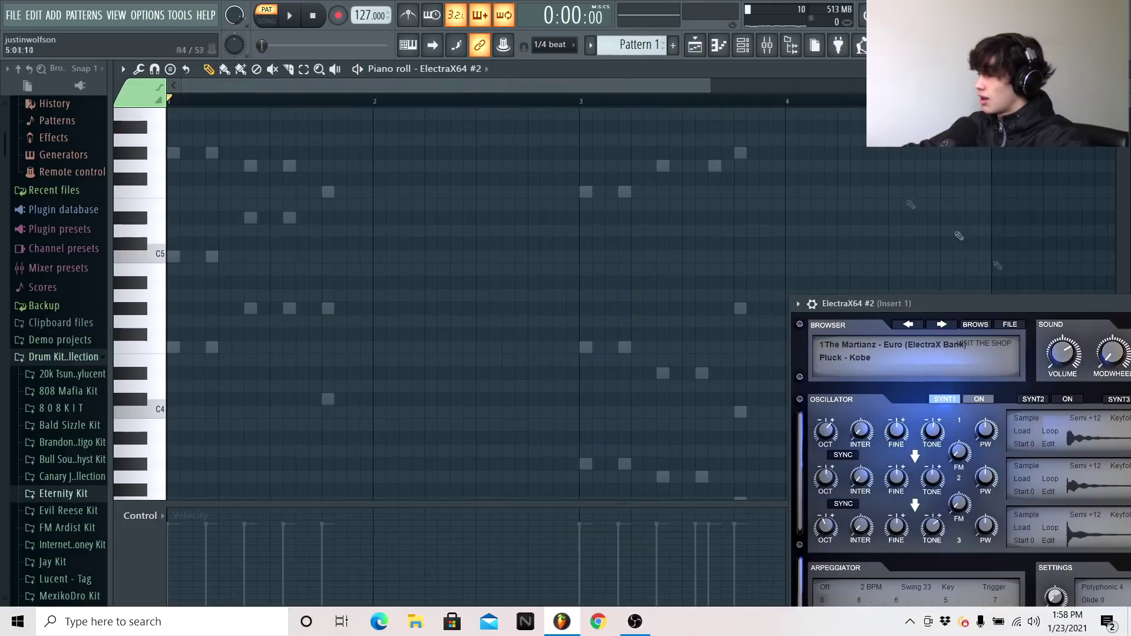
pyautogui.click(743, 46)
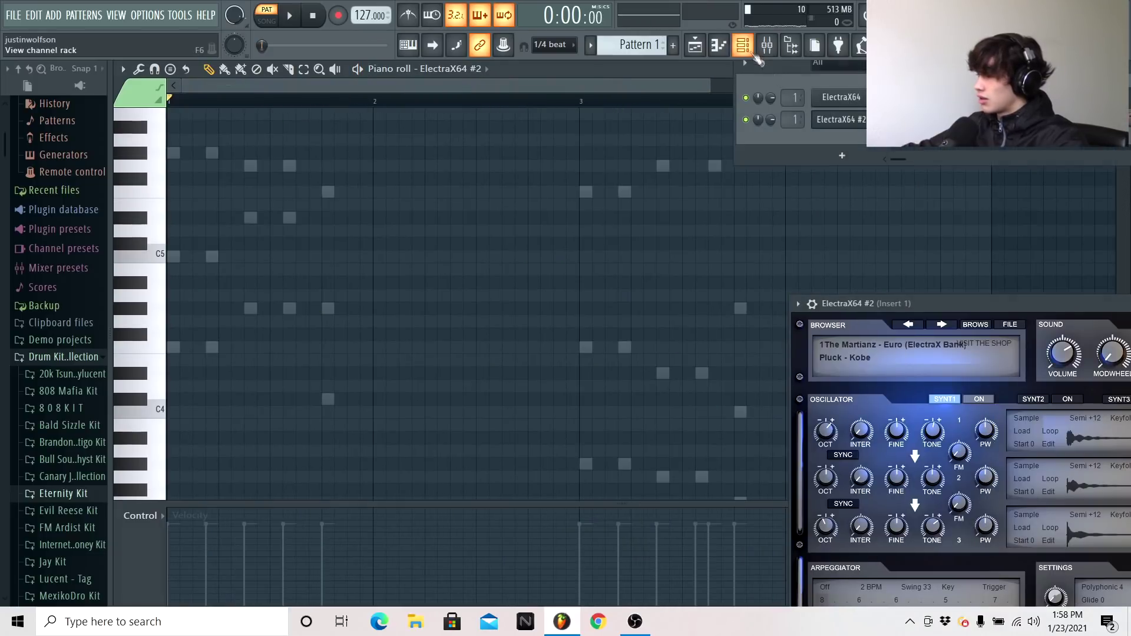
pyautogui.rightClick(862, 96)
pyautogui.click(1013, 109)
pyautogui.rightClick(842, 123)
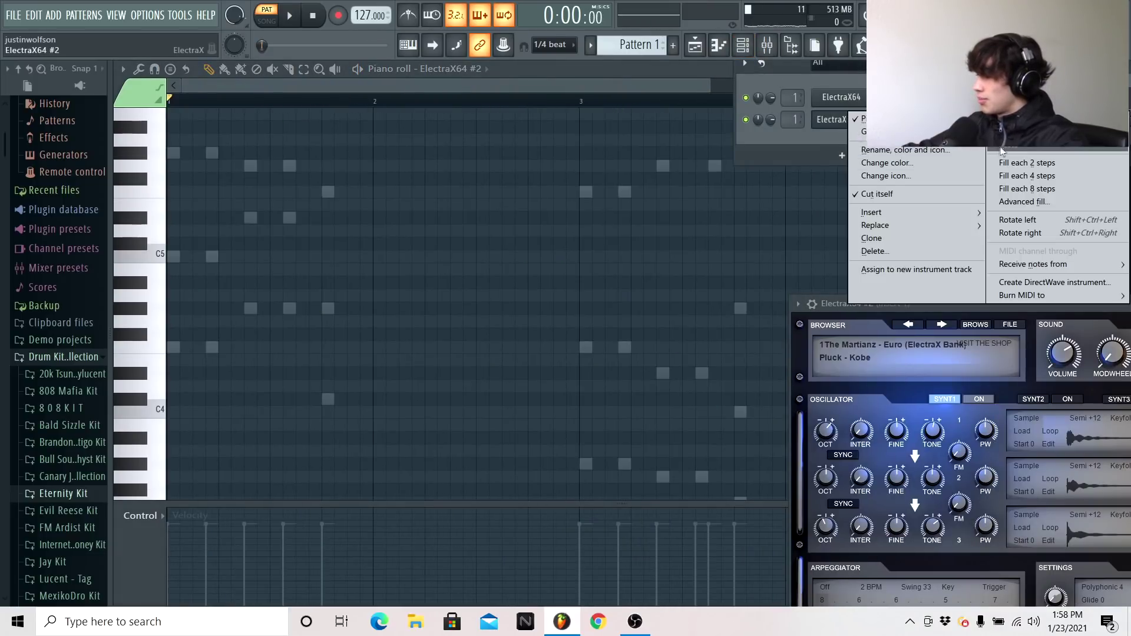
pyautogui.click(1060, 145)
pyautogui.press('F7')
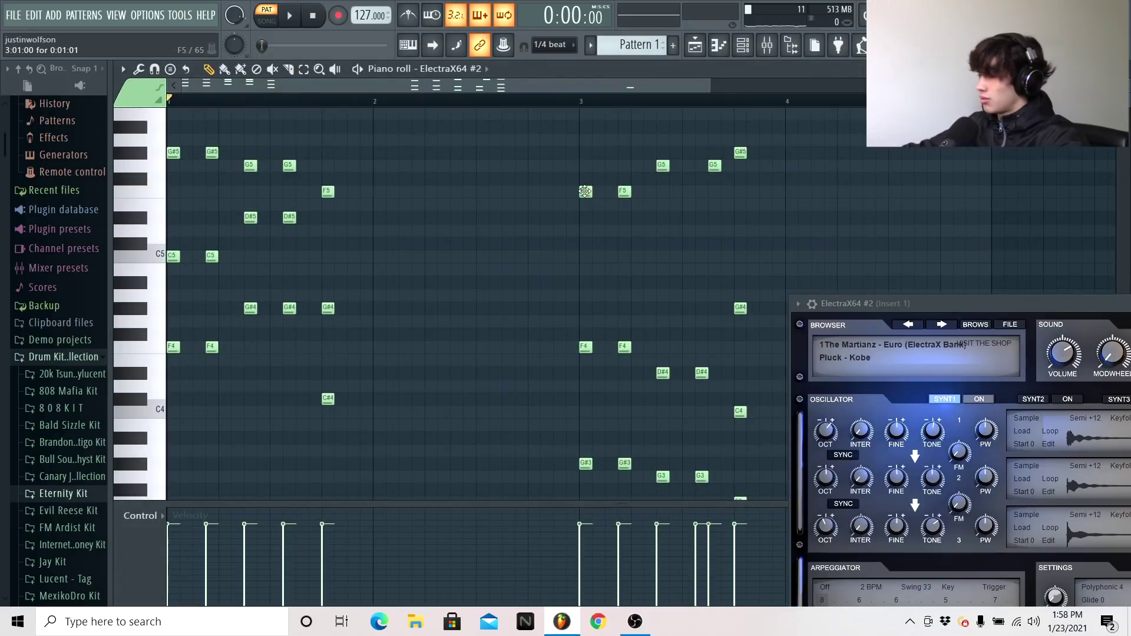
# Apply quick legato to the second channel's notes so each one extends to the next
pyautogui.hotkey('ctrl', 'l')
pyautogui.scroll(-3, 556, 222)
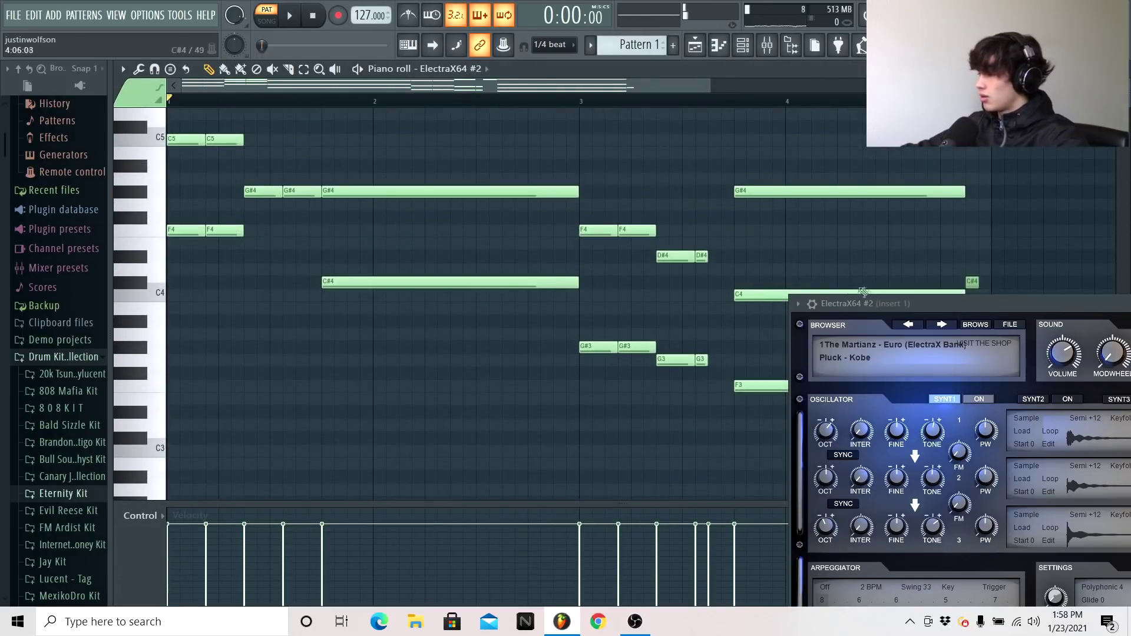
pyautogui.scroll(3, 767, 299)
# Play the pattern and lower the second ElectraX64 channel's volume to about 35%
pyautogui.press('space')
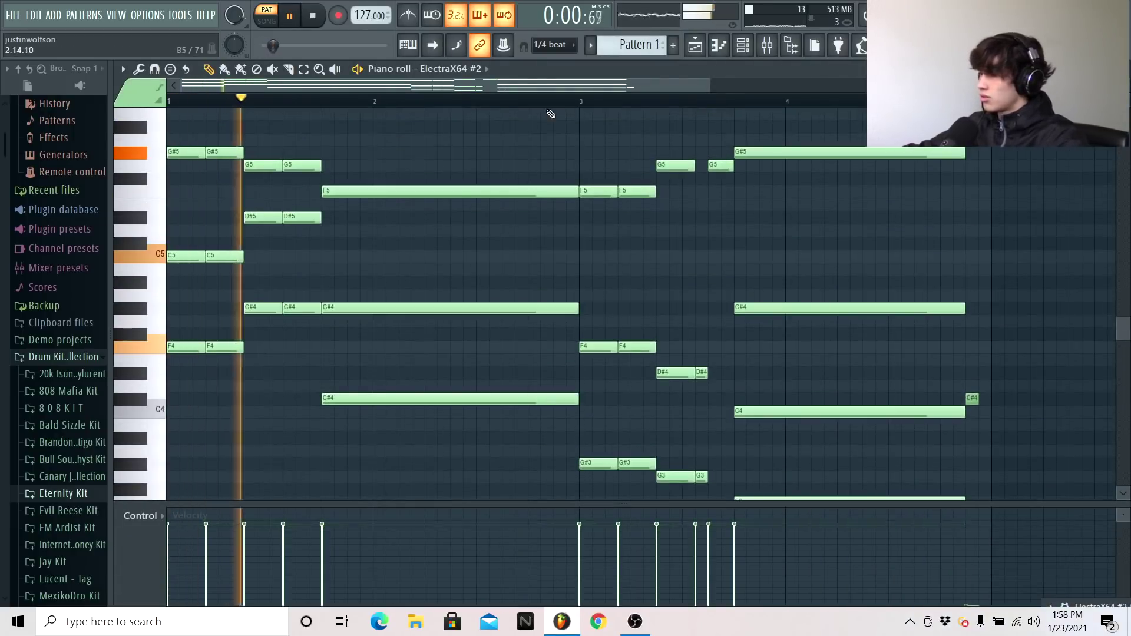
pyautogui.press('F6')
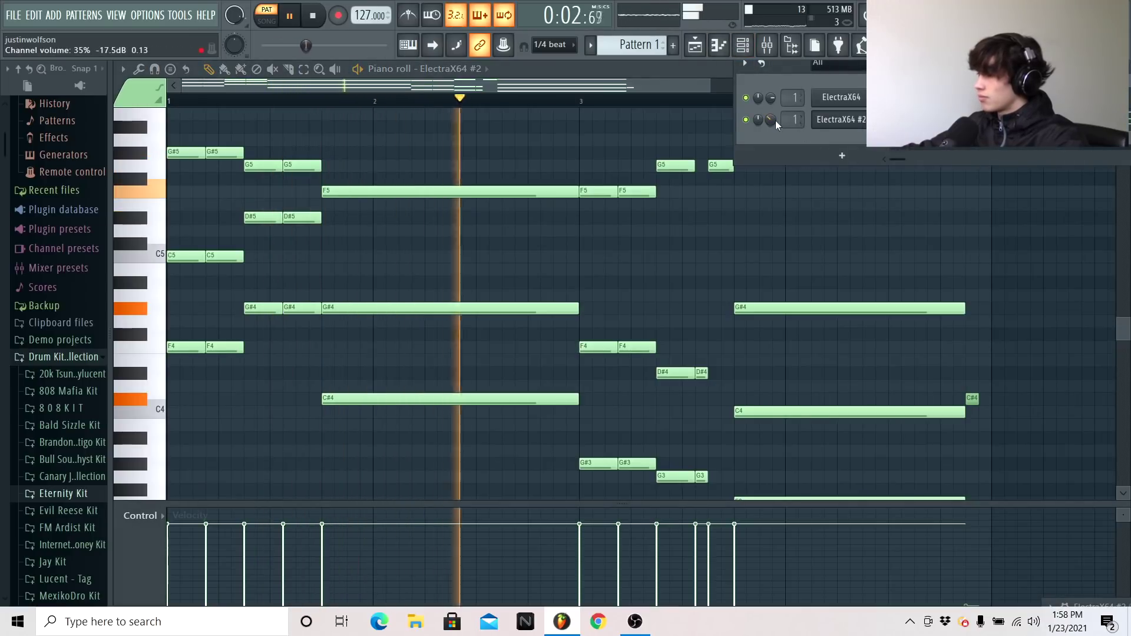
pyautogui.moveTo(772, 119); pyautogui.dragTo(773, 138)
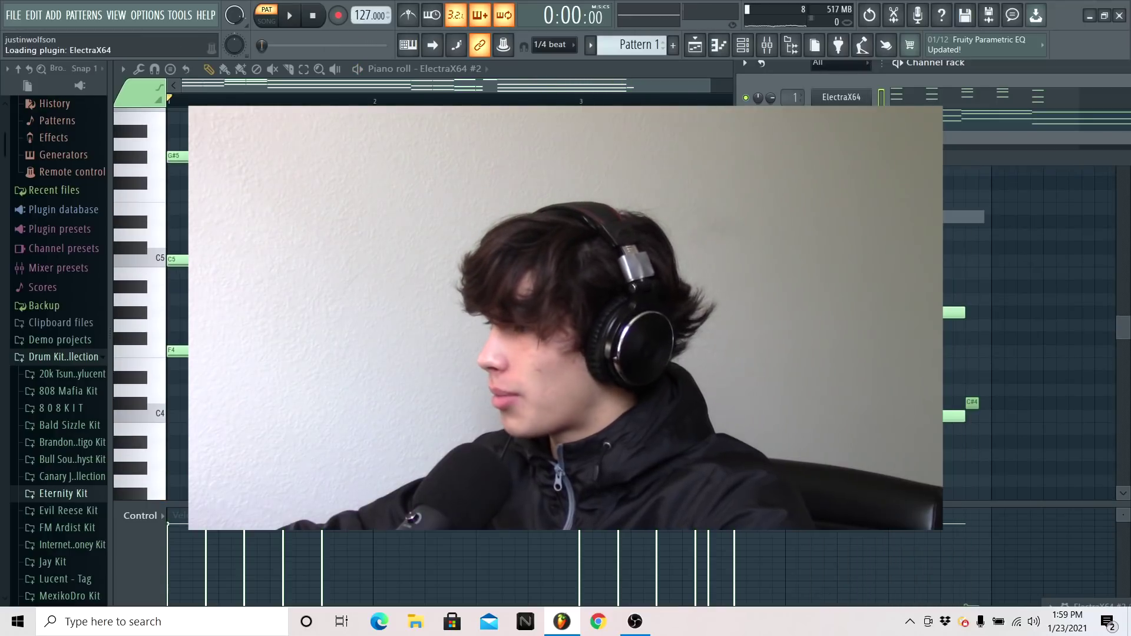
# Open the piano roll of a new third ElectraX64 channel with the grid snap set to 1/4 beat
pyautogui.rightClick(841, 118)
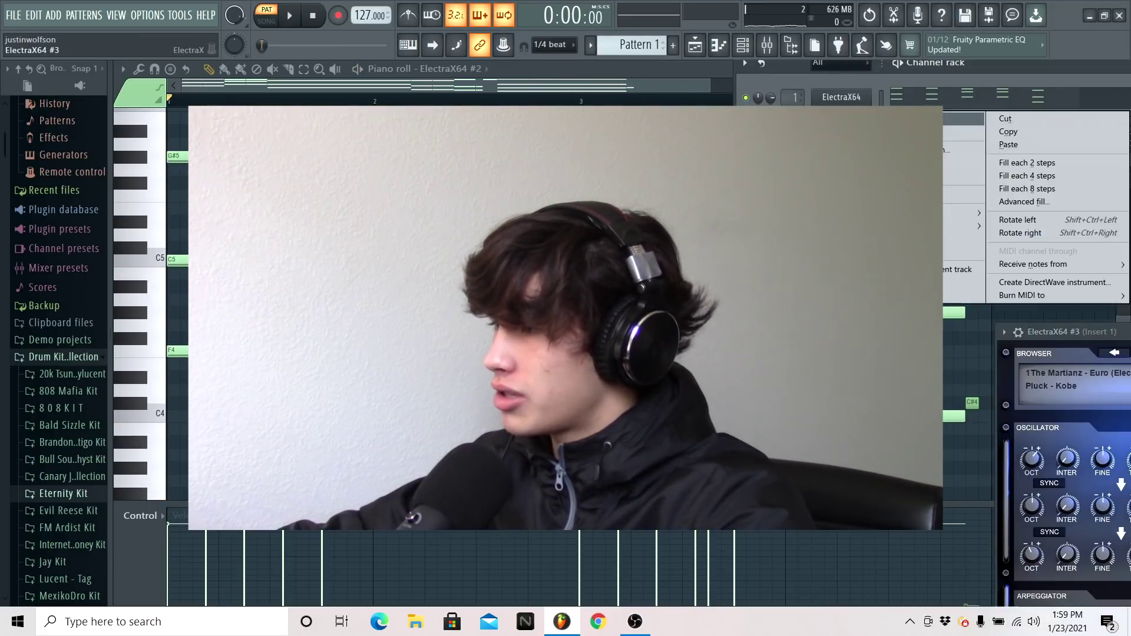
pyautogui.click(865, 118)
pyautogui.moveTo(710, 86); pyautogui.dragTo(560, 77)
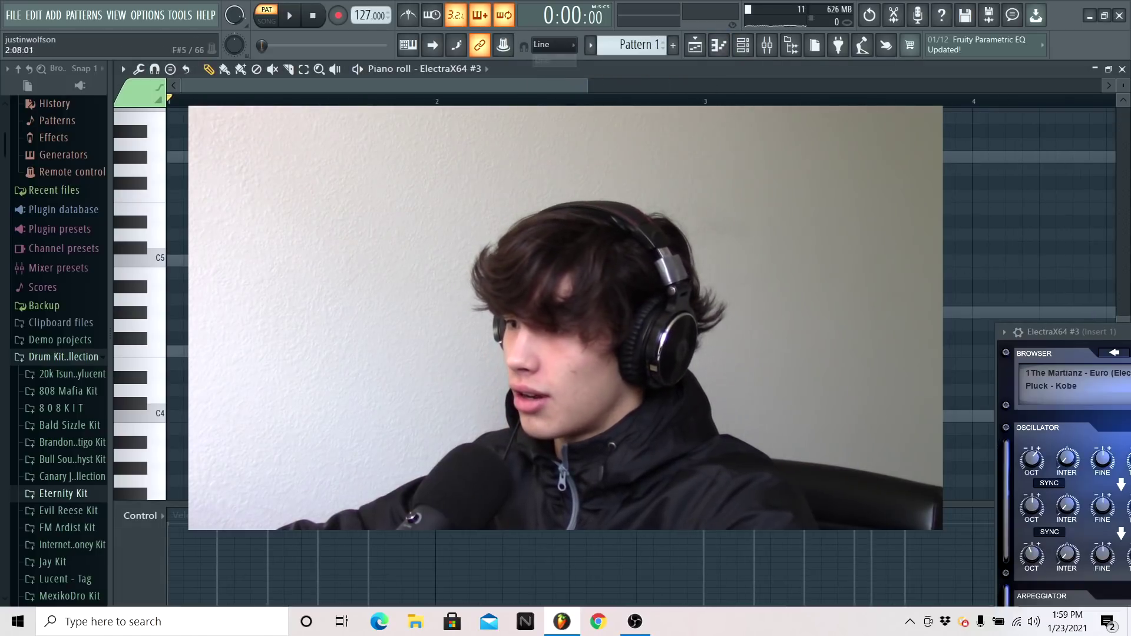
pyautogui.click(553, 44)
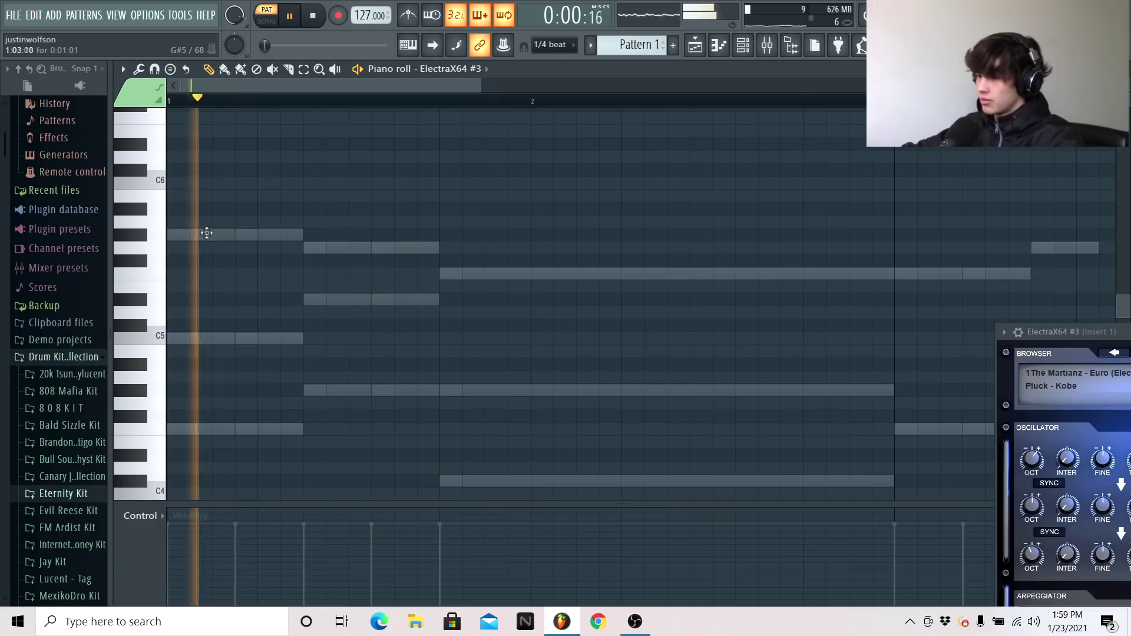
# Place short G#5, D#6, C#6, C6 and A#5 notes in bar 1 of the third ElectraX64 channel
pyautogui.click(207, 233)
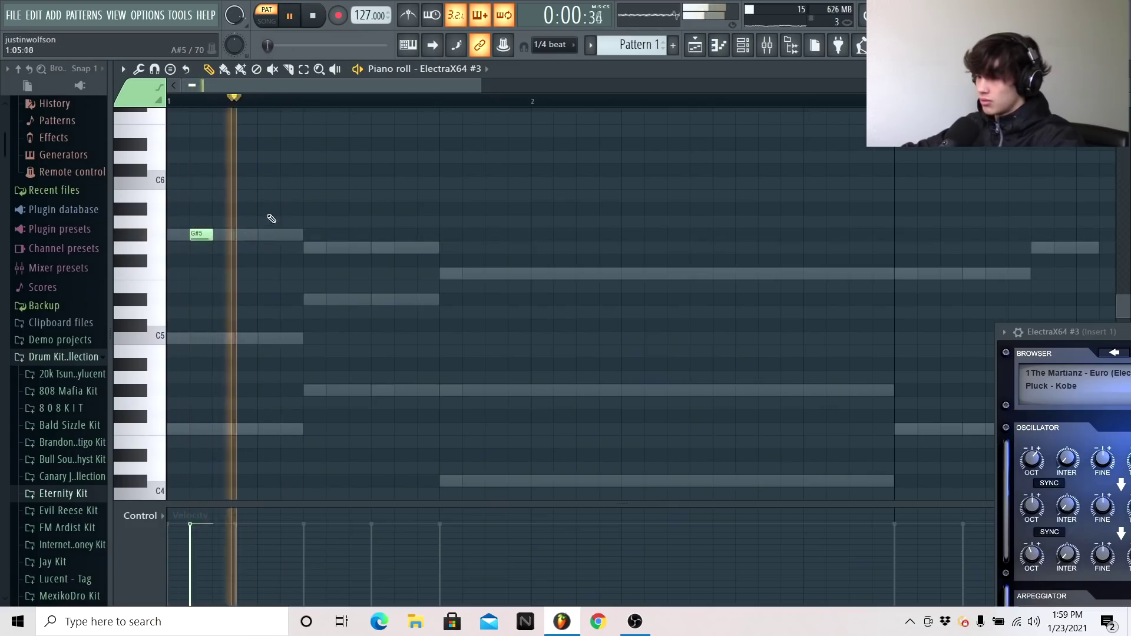
pyautogui.click(222, 234)
pyautogui.scroll(3, 311, 275)
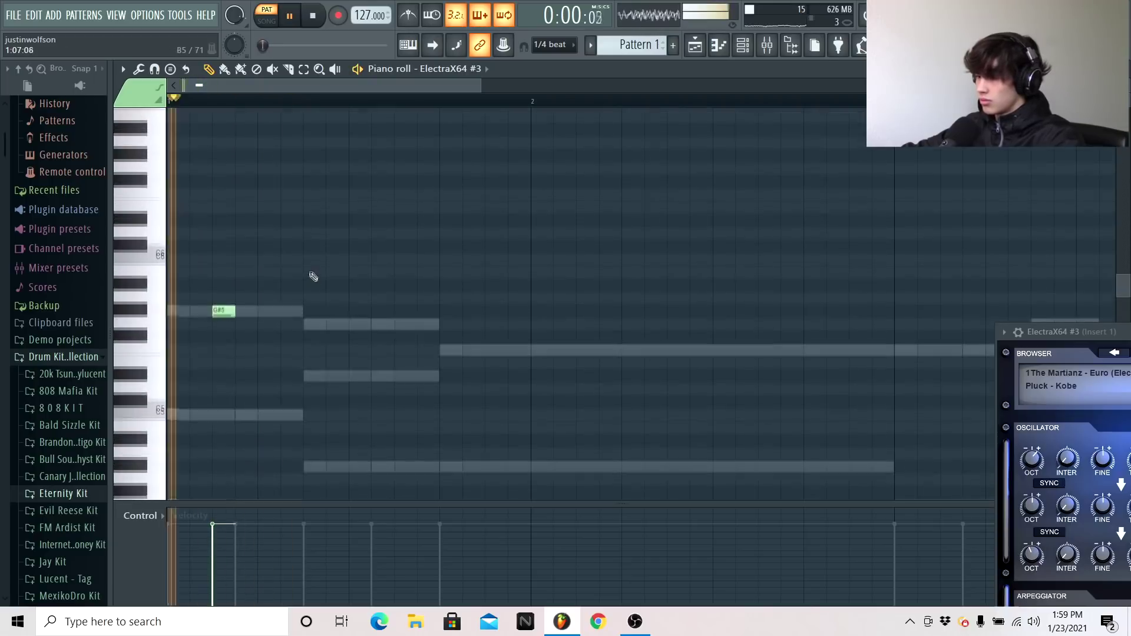
pyautogui.click(286, 363)
pyautogui.rightClick(285, 364)
pyautogui.press('space')
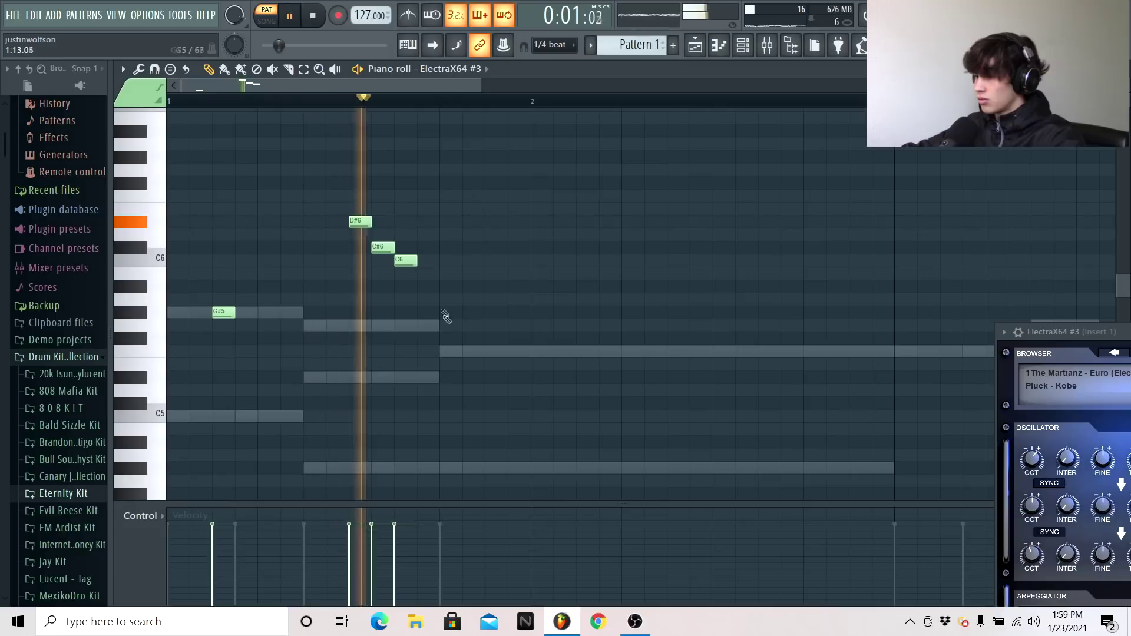
pyautogui.click(451, 299)
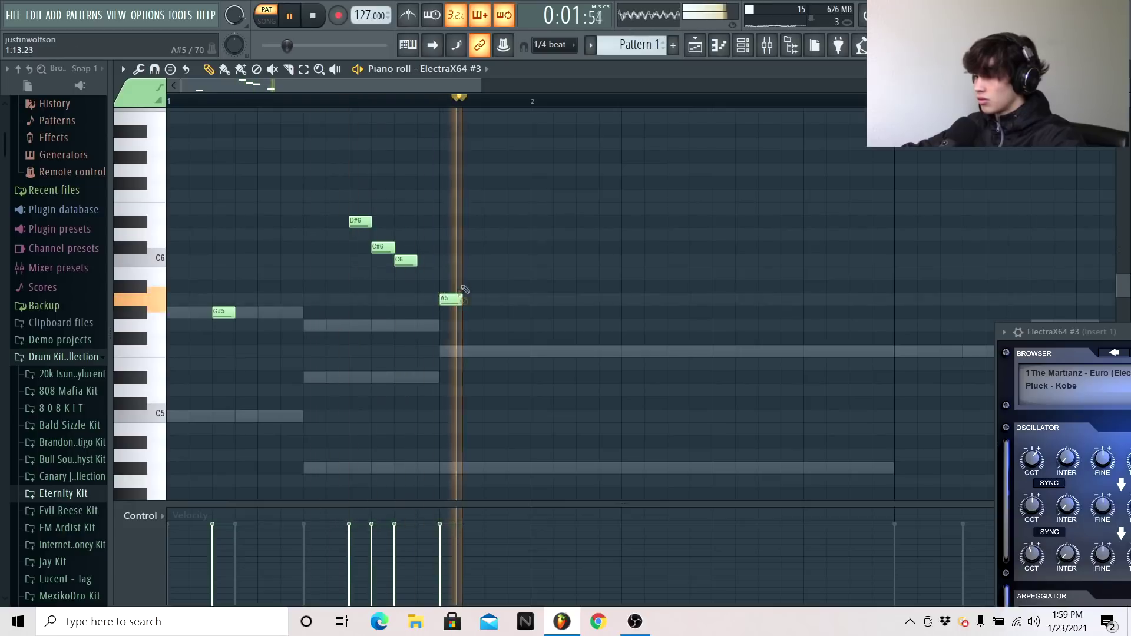
# Continue the melody in bar 2 with short G#5, A#5, C6, F5 and C6 notes
pyautogui.hscroll(2, 497, 195)
pyautogui.scroll(-2, 441, 290)
pyautogui.click(480, 272)
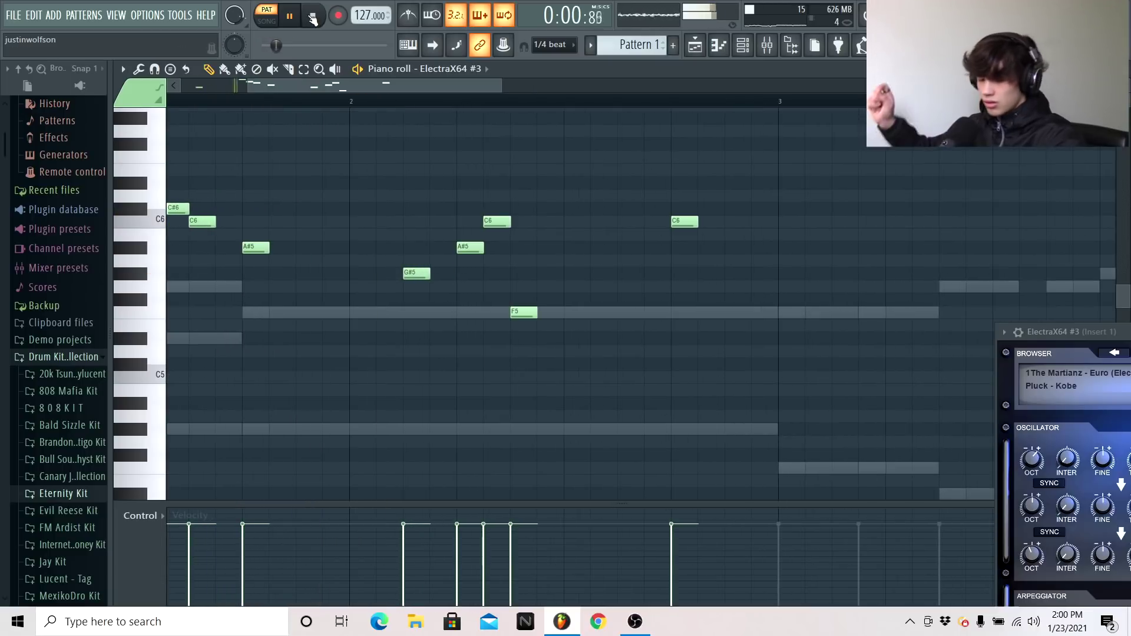
# Replace the late C6 in bar 2 with G#5 and extend the melody with G#5, C6, A#5 and G5 in bar 3
pyautogui.click(313, 17)
pyautogui.press('space')
pyautogui.press('space')
pyautogui.press('space')
pyautogui.hscroll(1, 520, 188)
pyautogui.press('space')
pyautogui.press('space')
pyautogui.rightClick(593, 221)
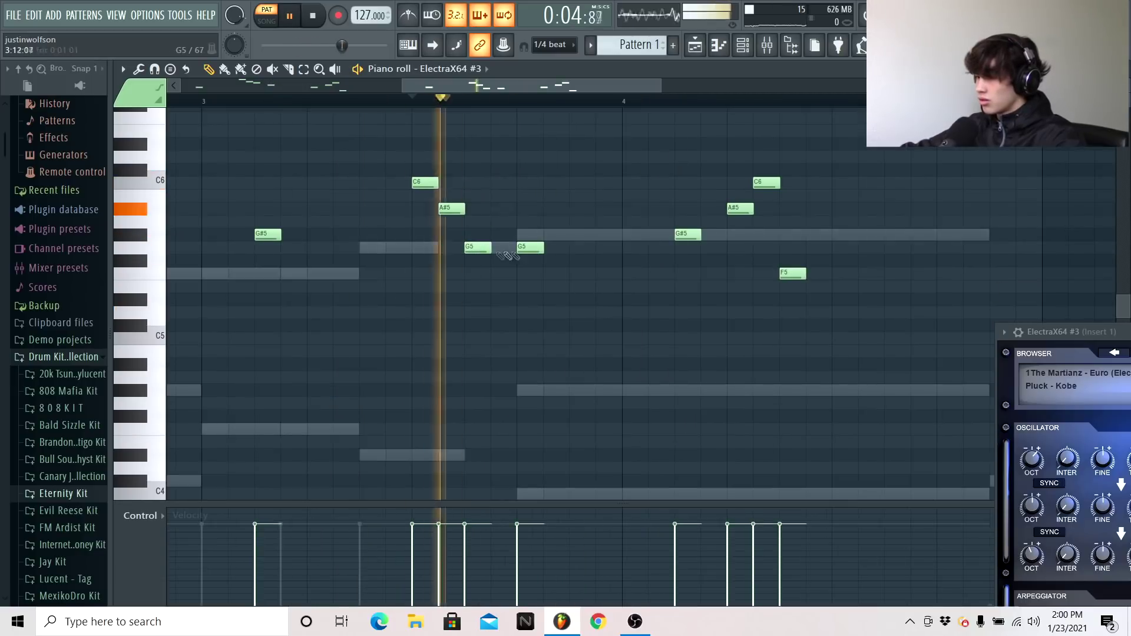
# Lower the last bar 3 note and first bar 4 note to D#5, drop the following A#5 to C5, and delete bar 4's C6 and F5
pyautogui.moveTo(526, 247); pyautogui.dragTo(528, 299)
pyautogui.moveTo(684, 234); pyautogui.dragTo(684, 299)
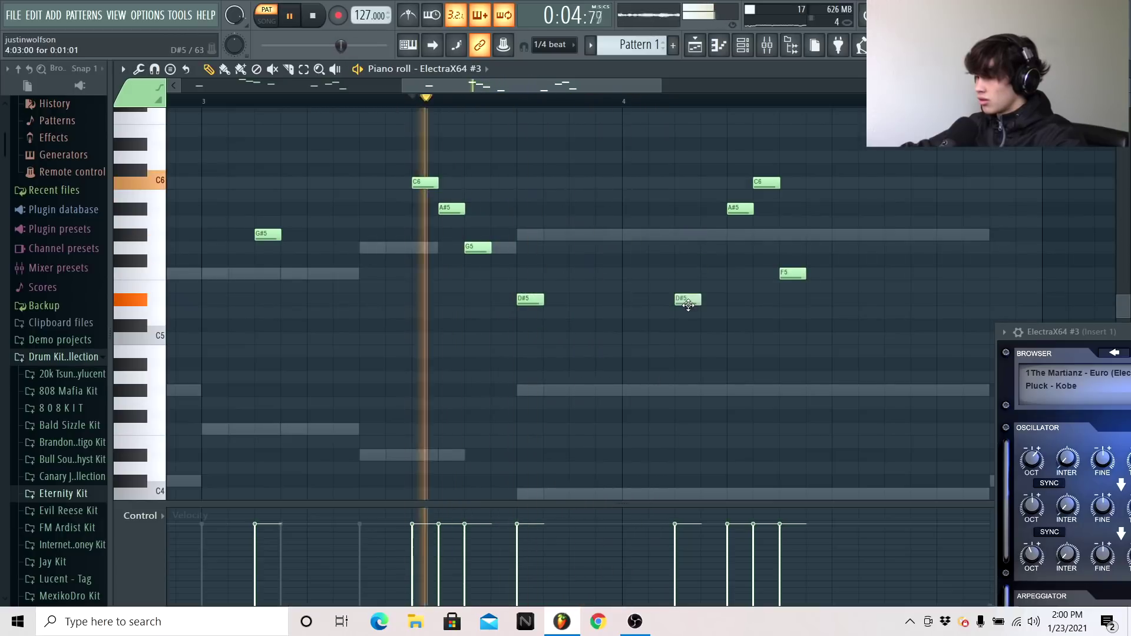
pyautogui.moveTo(733, 210); pyautogui.dragTo(738, 314)
pyautogui.rightClick(765, 183)
pyautogui.rightClick(791, 274)
# Finish the bar 4 phrase with A#4 and G#4 after the C5, plus another C5 near the bar's end
pyautogui.click(503, 101)
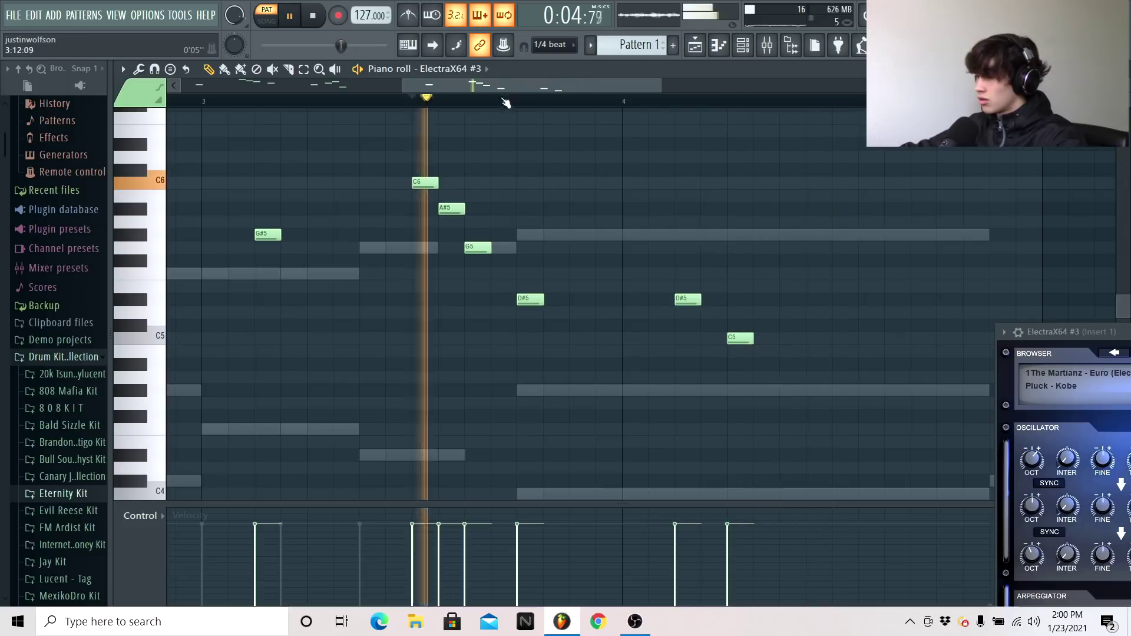
pyautogui.moveTo(505, 86); pyautogui.dragTo(583, 86)
pyautogui.click(479, 351)
pyautogui.rightClick(476, 355)
pyautogui.press('space')
pyautogui.press('space')
pyautogui.click(479, 362)
pyautogui.click(507, 388)
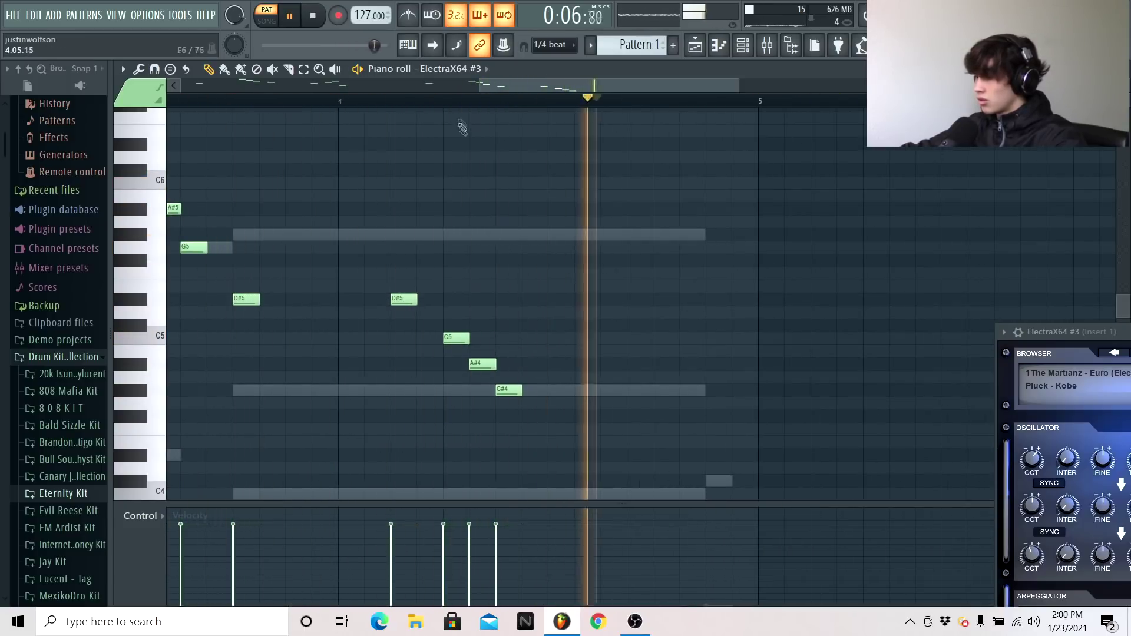
pyautogui.moveTo(507, 385); pyautogui.dragTo(507, 389)
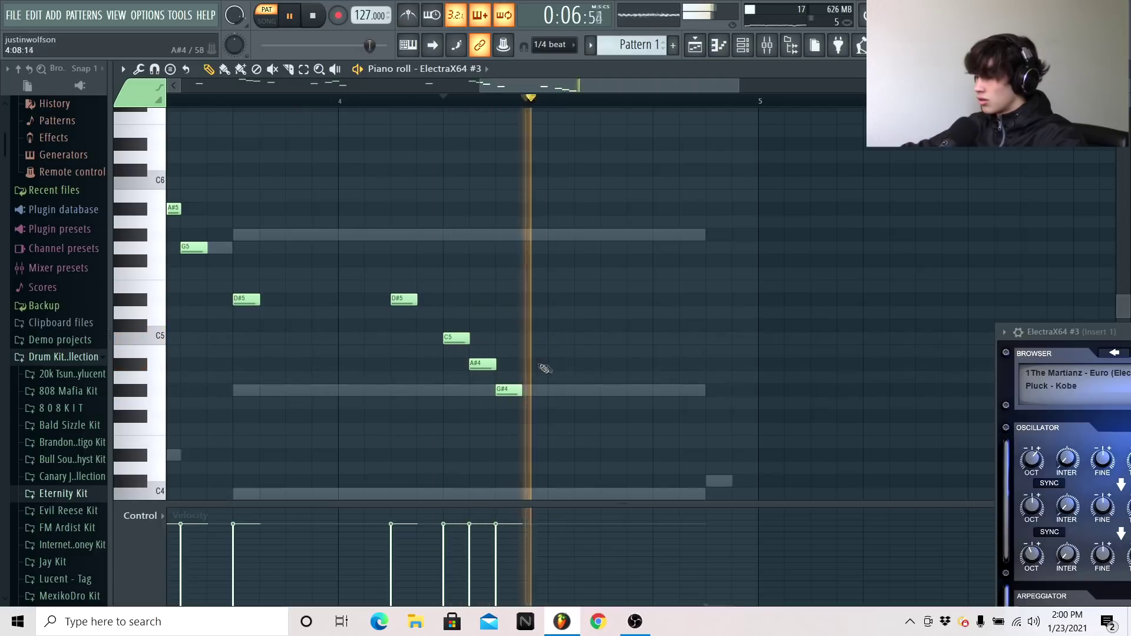
pyautogui.click(671, 339)
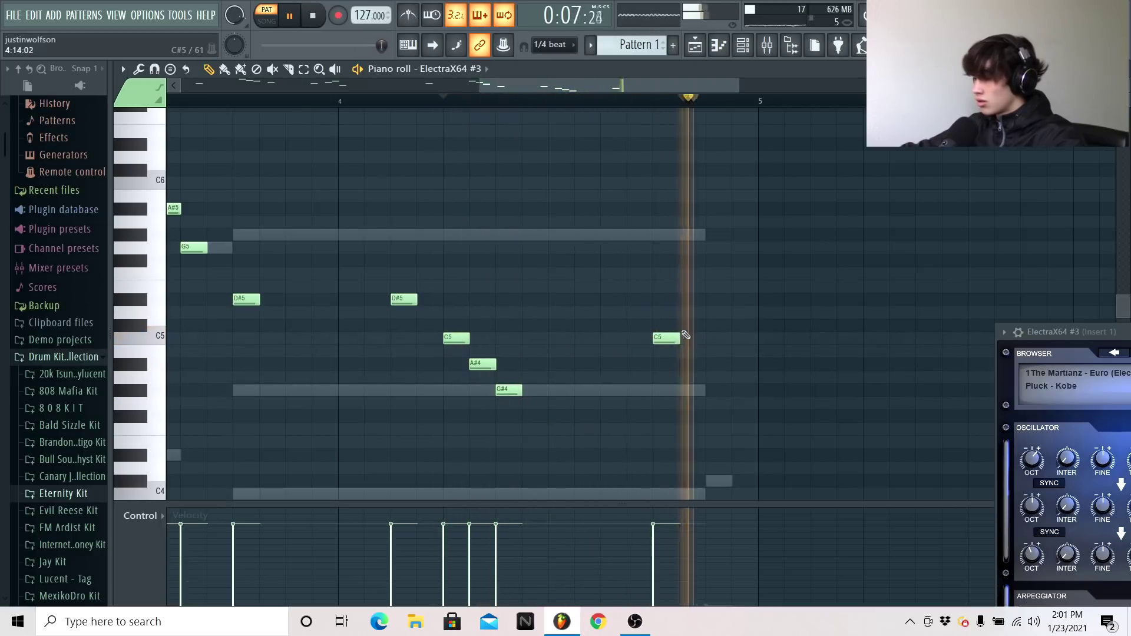
# Play the whole melody back and fine-tune the second ElectraX64 channel's volume
pyautogui.moveTo(477, 86); pyautogui.dragTo(189, 88)
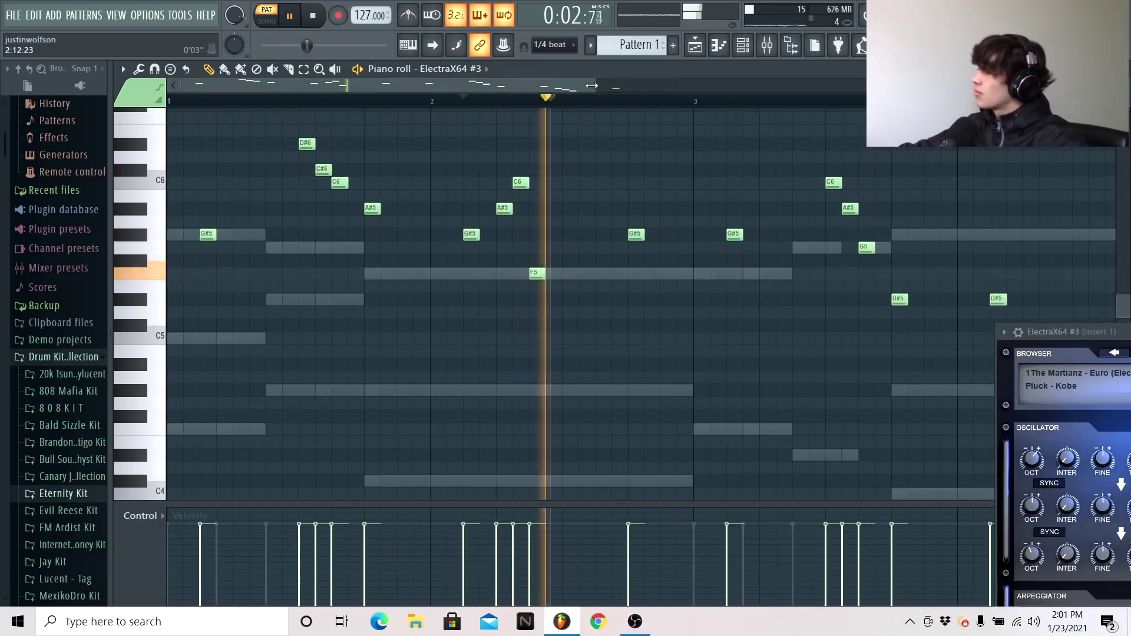
pyautogui.moveTo(853, 103); pyautogui.dragTo(937, 103)
pyautogui.click(742, 45)
pyautogui.moveTo(770, 119); pyautogui.dragTo(769, 112)
pyautogui.scroll(2, 775, 122)
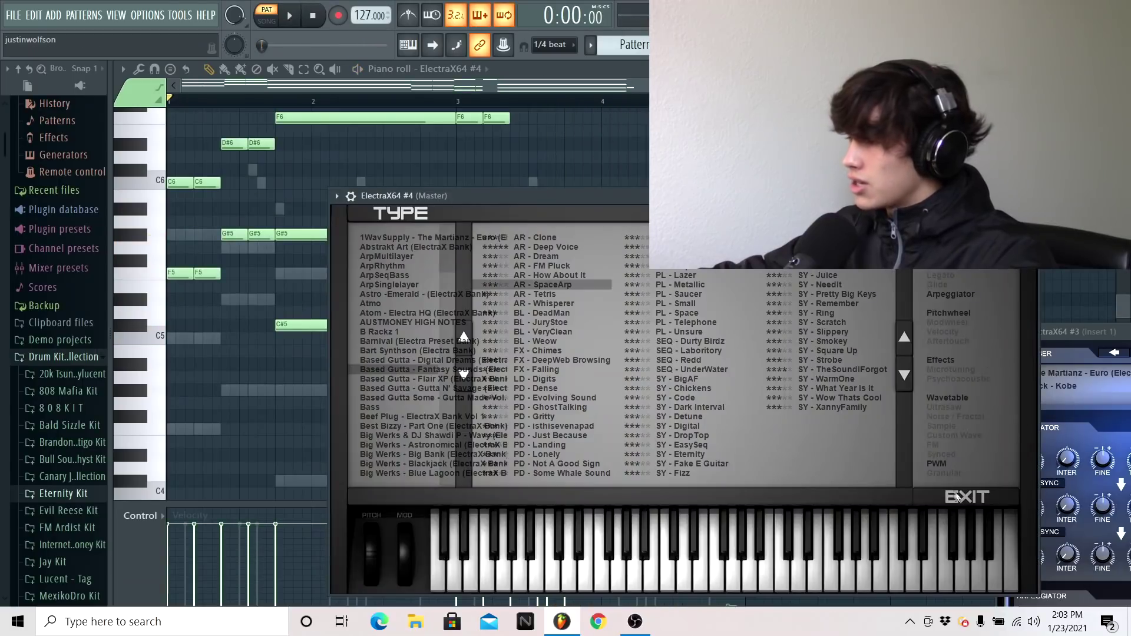
# Close the fourth ElectraX64's preset browser with AR - SpaceArp loaded and clear the chord notes from its piano roll
pyautogui.click(957, 496)
pyautogui.moveTo(836, 195); pyautogui.dragTo(905, 277)
pyautogui.rightClick(851, 138)
pyautogui.press('Escape')
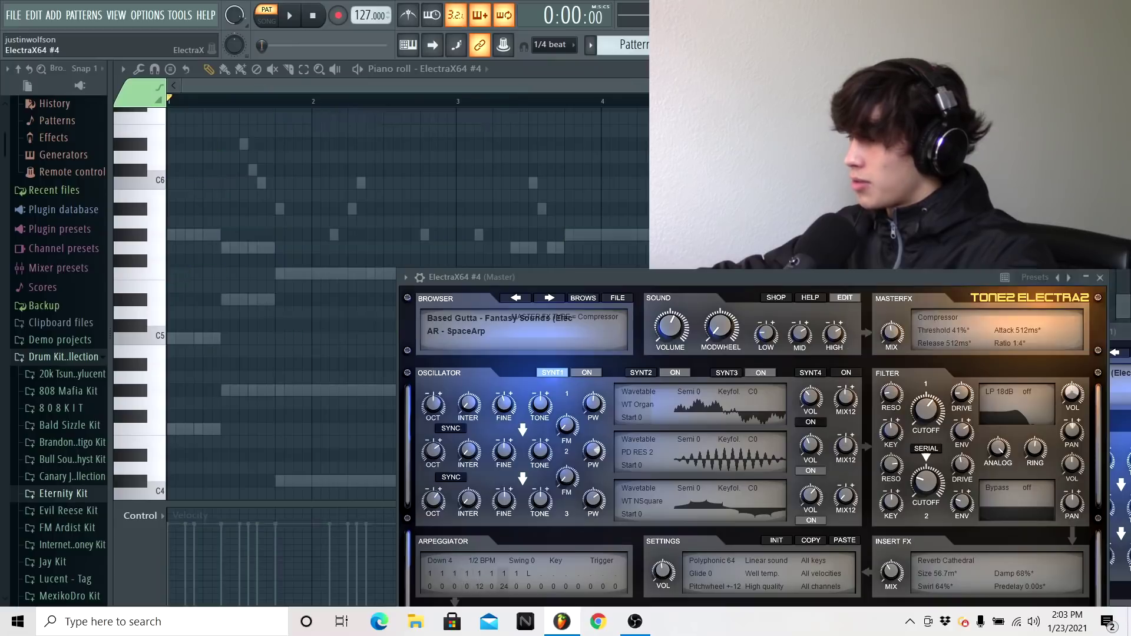
# Move the fourth ElectraX64's plugin window aside to uncover the piano roll
pyautogui.press('F5')
pyautogui.press('F7')
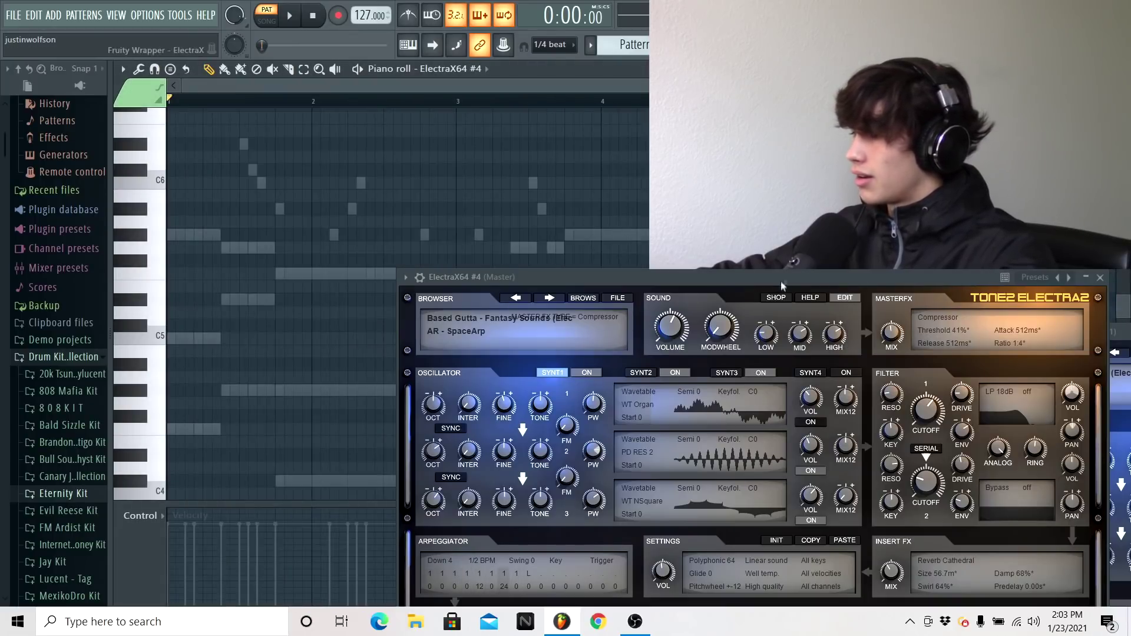
pyautogui.moveTo(791, 279); pyautogui.dragTo(1128, 526)
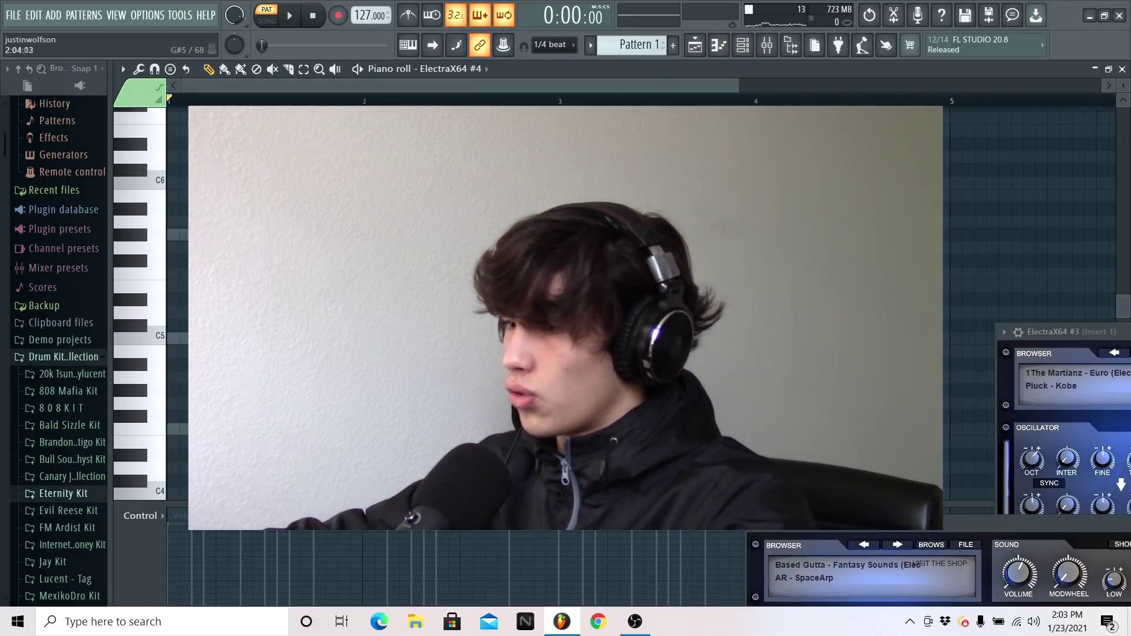
# Draw a sustained line in the fourth channel: D#6 and C6 from bar 1, F5 in bar 2, then G#5, C6 and G#5 in bar 3
pyautogui.press('space')
pyautogui.scroll(1, 176, 171)
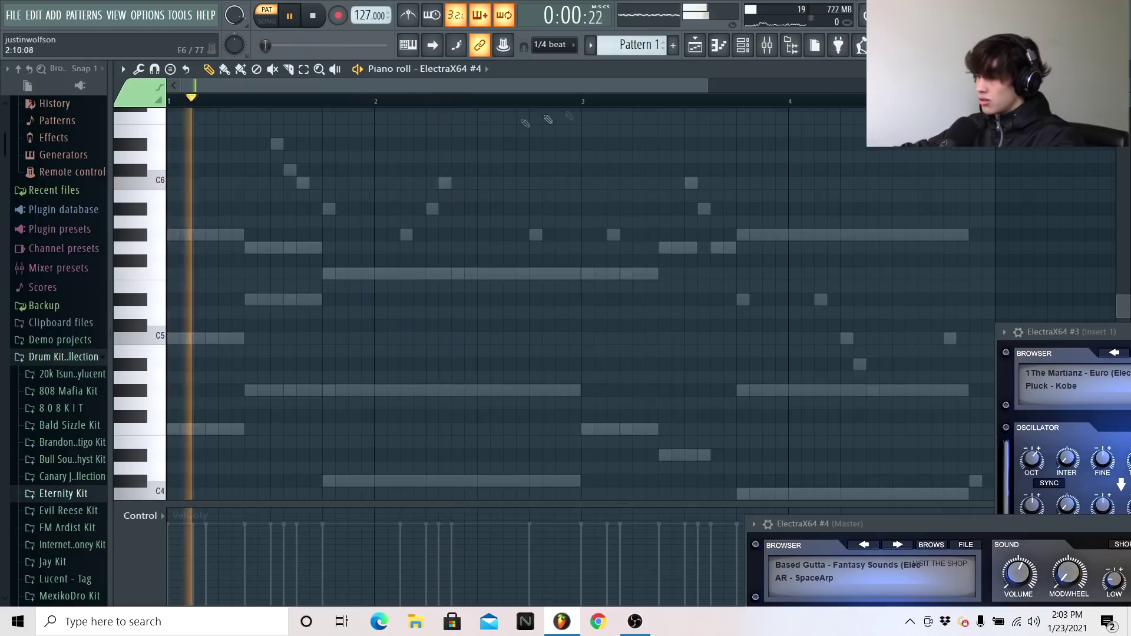
pyautogui.moveTo(695, 90); pyautogui.dragTo(583, 87)
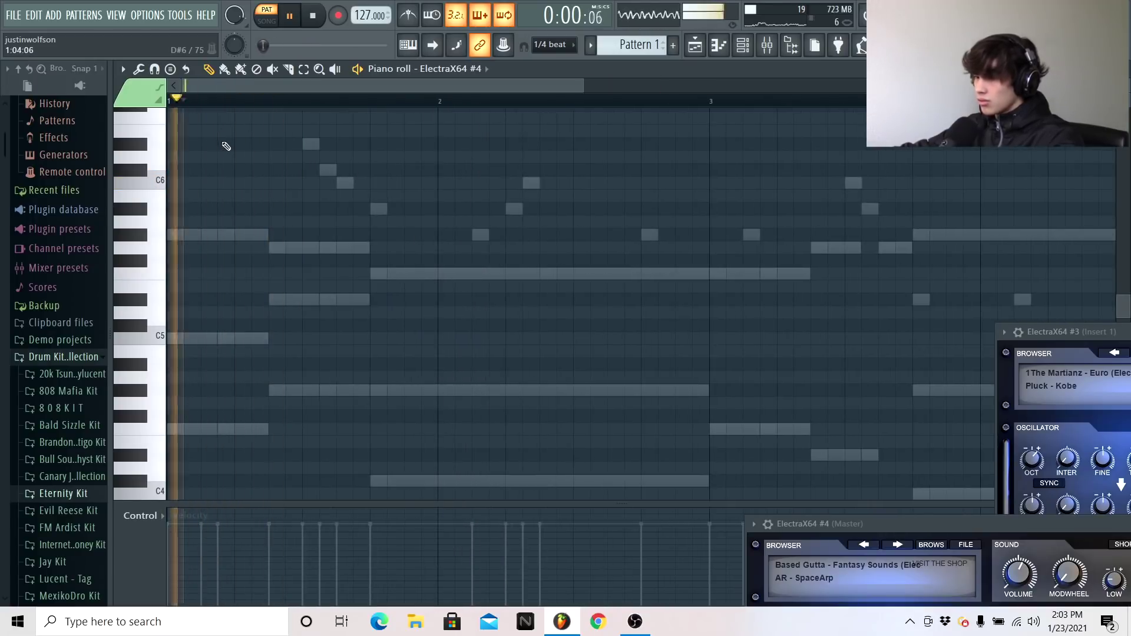
pyautogui.click(235, 144)
pyautogui.moveTo(576, 144); pyautogui.dragTo(370, 144)
pyautogui.click(378, 181)
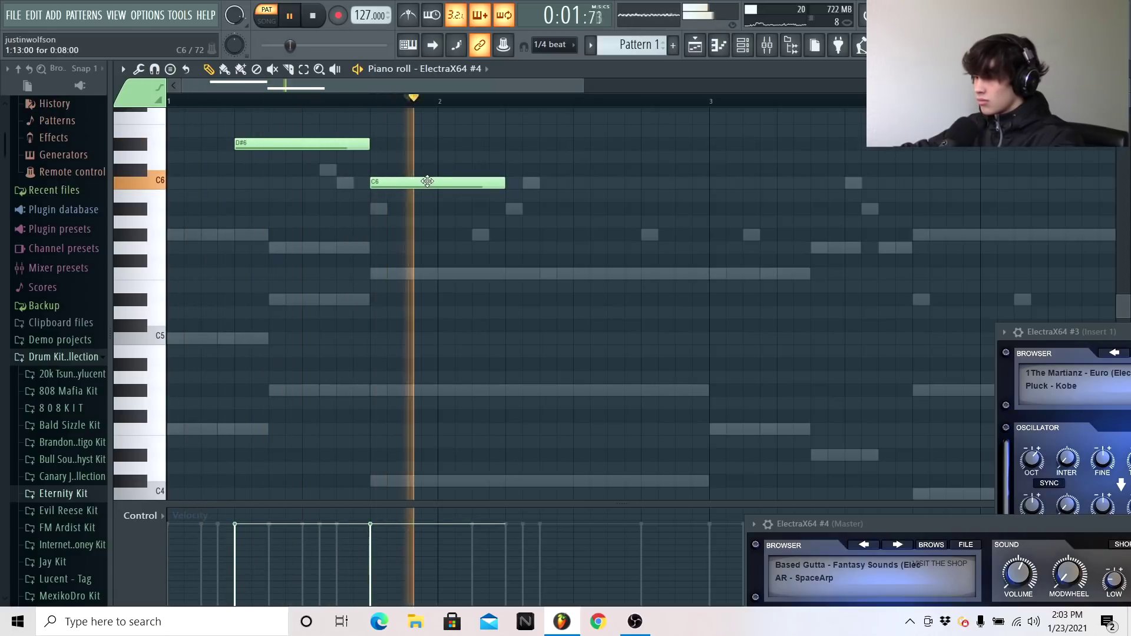
pyautogui.moveTo(490, 88); pyautogui.dragTo(515, 88)
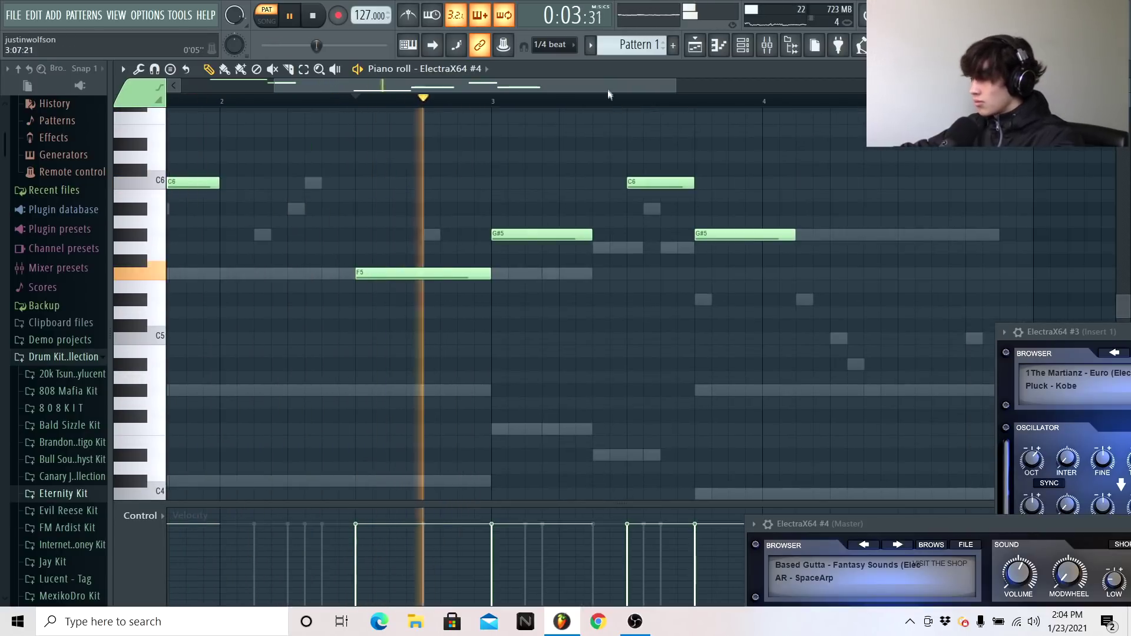
pyautogui.moveTo(609, 91); pyautogui.dragTo(792, 87)
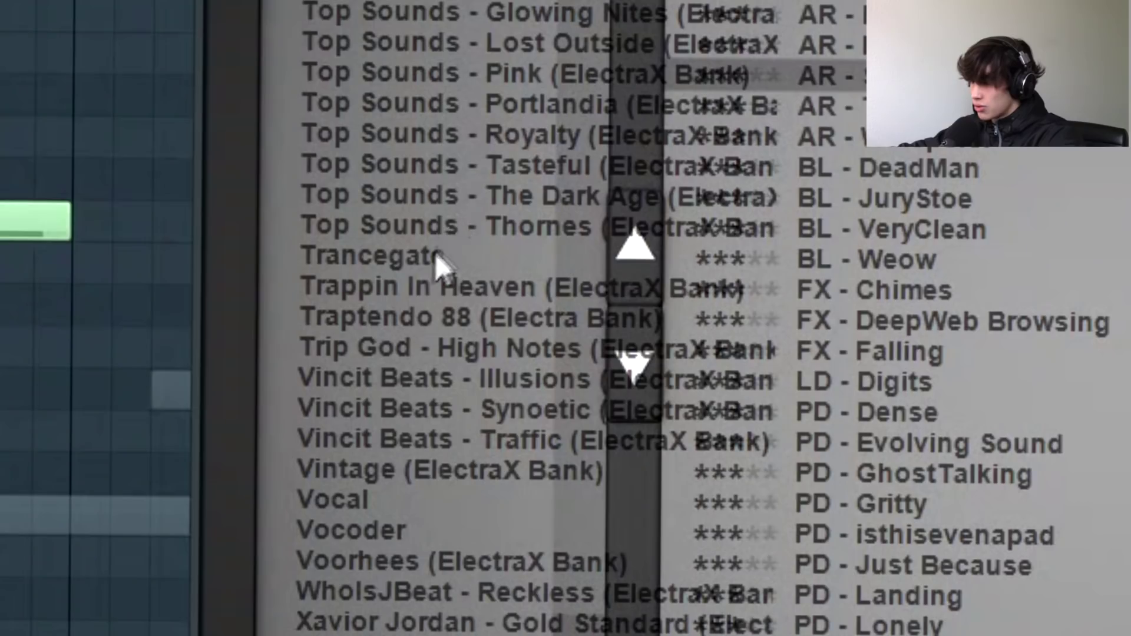
# Load the 12 Saw FilterGate MF patch from the Trancegate type in the fifth ElectraX64 and move its window off the piano roll
pyautogui.click(434, 262)
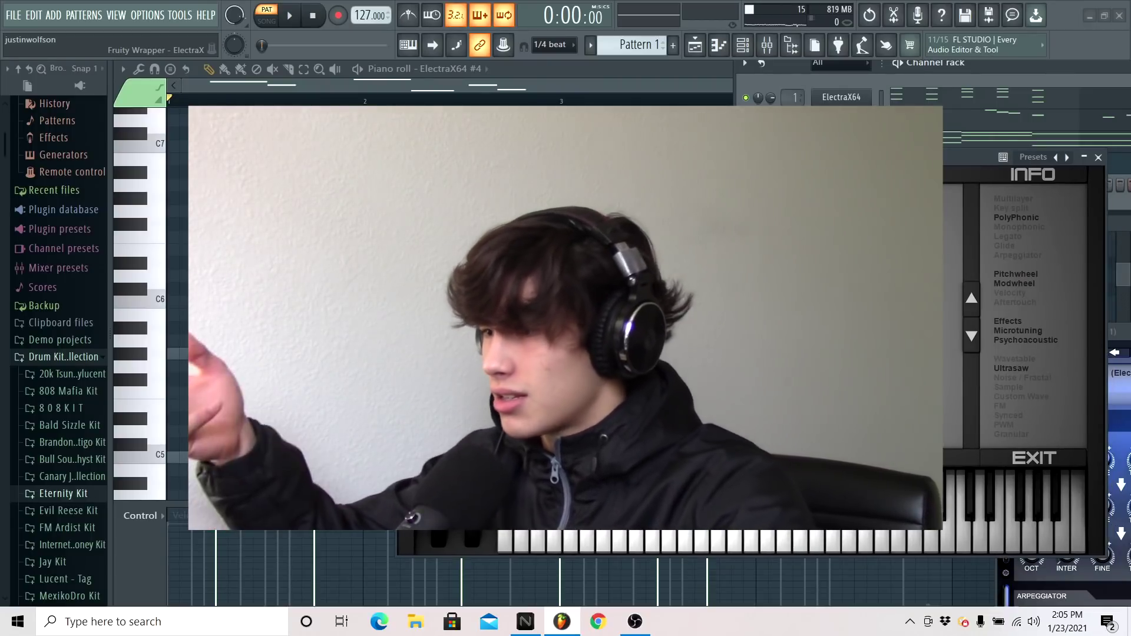
pyautogui.press('space')
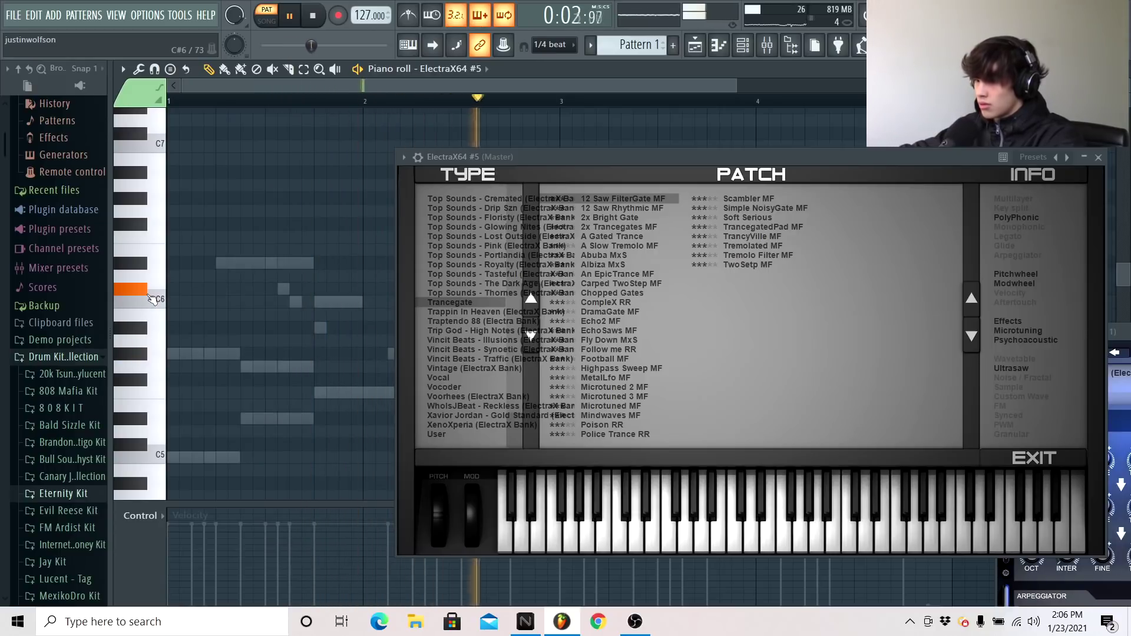
pyautogui.moveTo(499, 160); pyautogui.dragTo(639, 87)
pyautogui.scroll(-2, 233, 226)
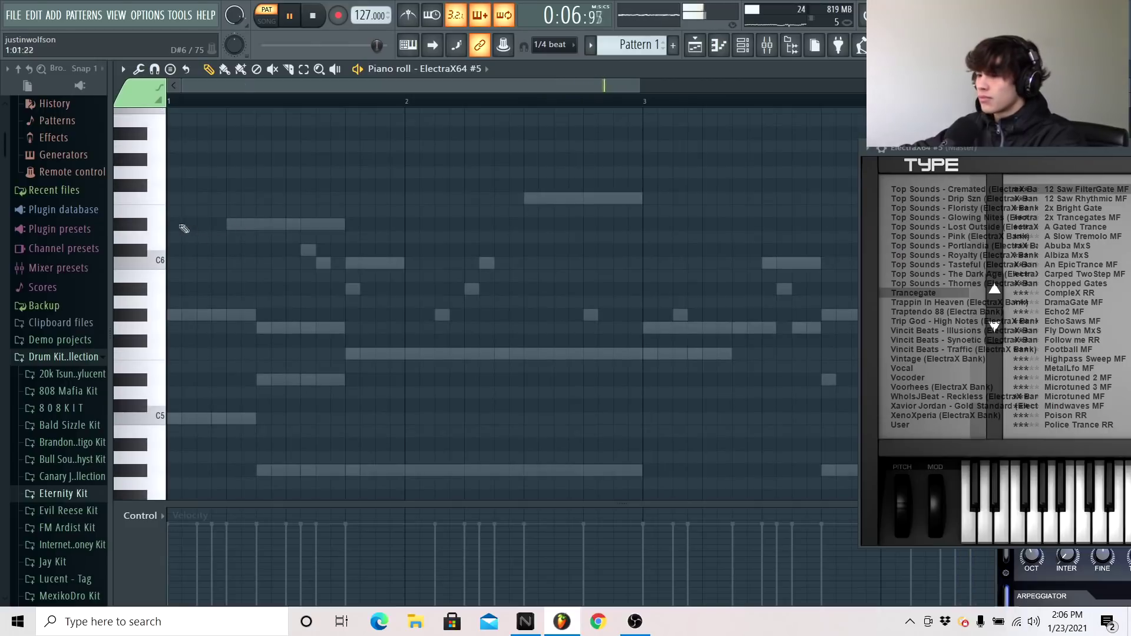
# Sequence the fifth channel's line with D#6, C7 and C6 in bar 1, G#4 and C5 in bar 2, and G5 and C6 in bar 3
pyautogui.click(300, 265)
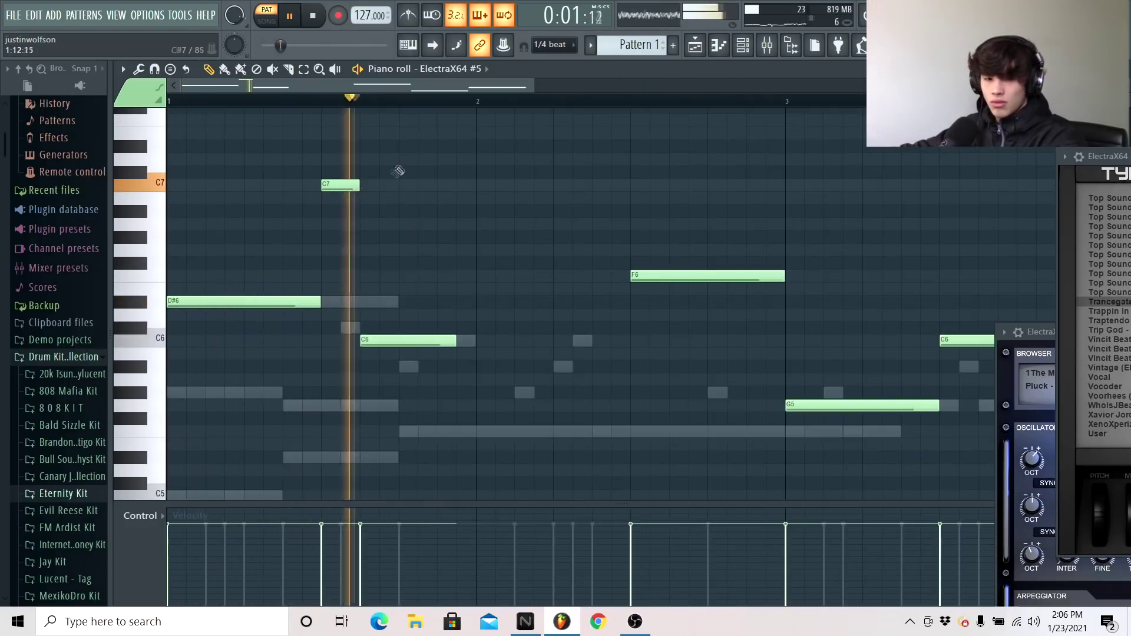
pyautogui.hscroll(1, 474, 118)
pyautogui.scroll(1, 528, 213)
pyautogui.click(521, 99)
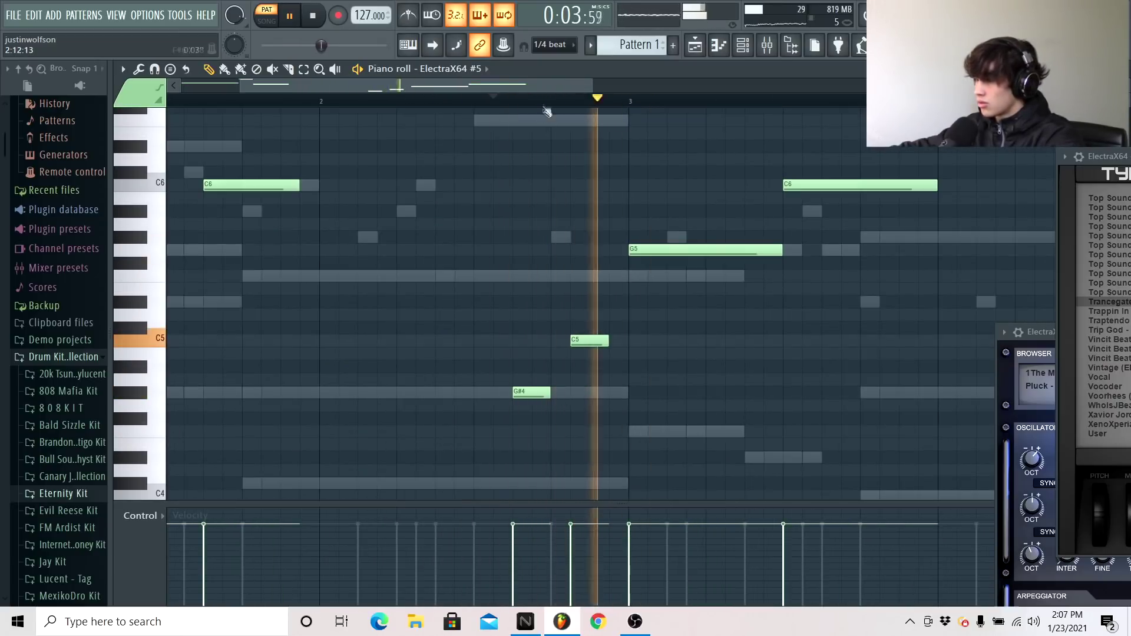
pyautogui.hscroll(3, 546, 252)
pyautogui.scroll(2, 486, 121)
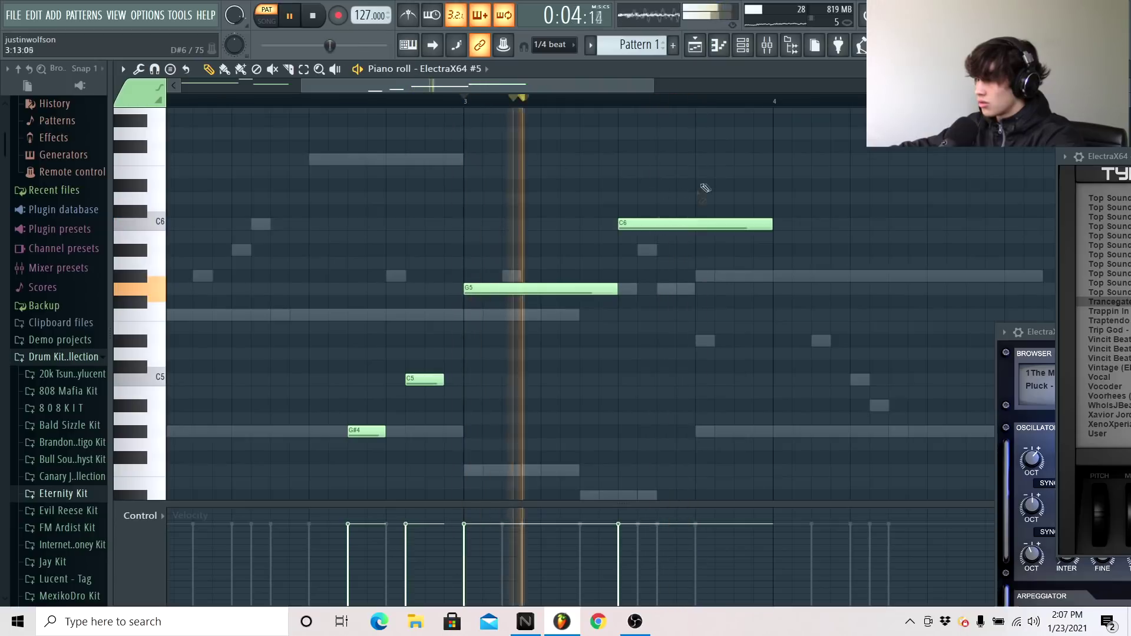
# Replace the long C6 in bar 3 with a short D#6 shifted one grid step earlier, followed by a short G#5
pyautogui.scroll(2, 618, 202)
pyautogui.hscroll(1, 625, 121)
pyautogui.hscroll(-3, 613, 115)
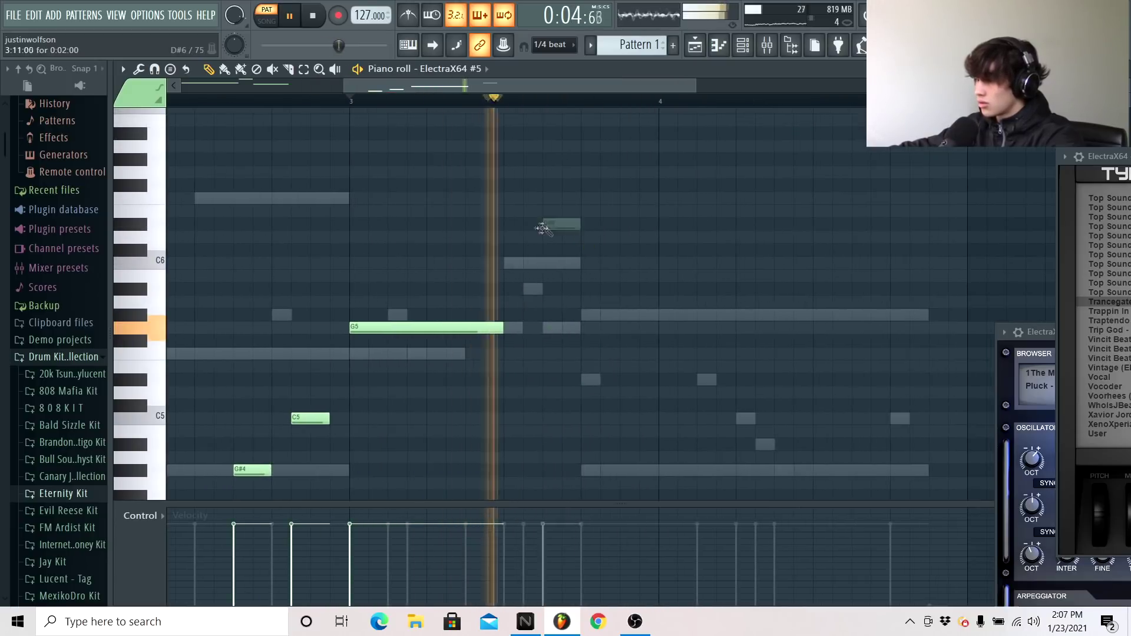
pyautogui.click(551, 224)
pyautogui.click(541, 224)
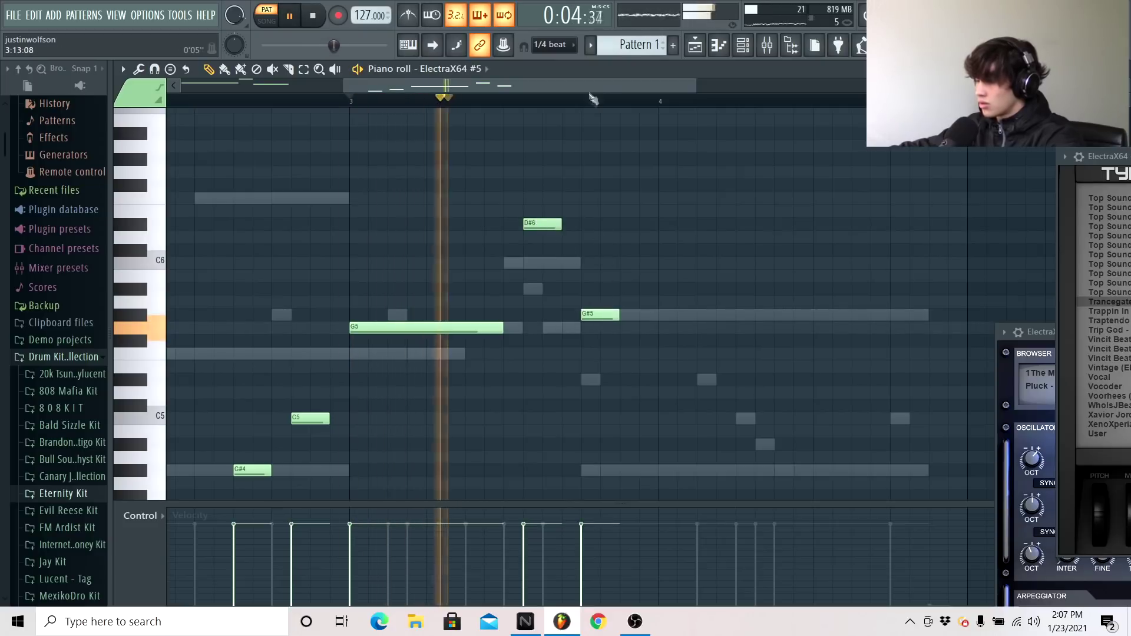
# Add high D#7 and C7 notes to the second half of bar 4
pyautogui.hscroll(2, 601, 110)
pyautogui.scroll(-2, 598, 295)
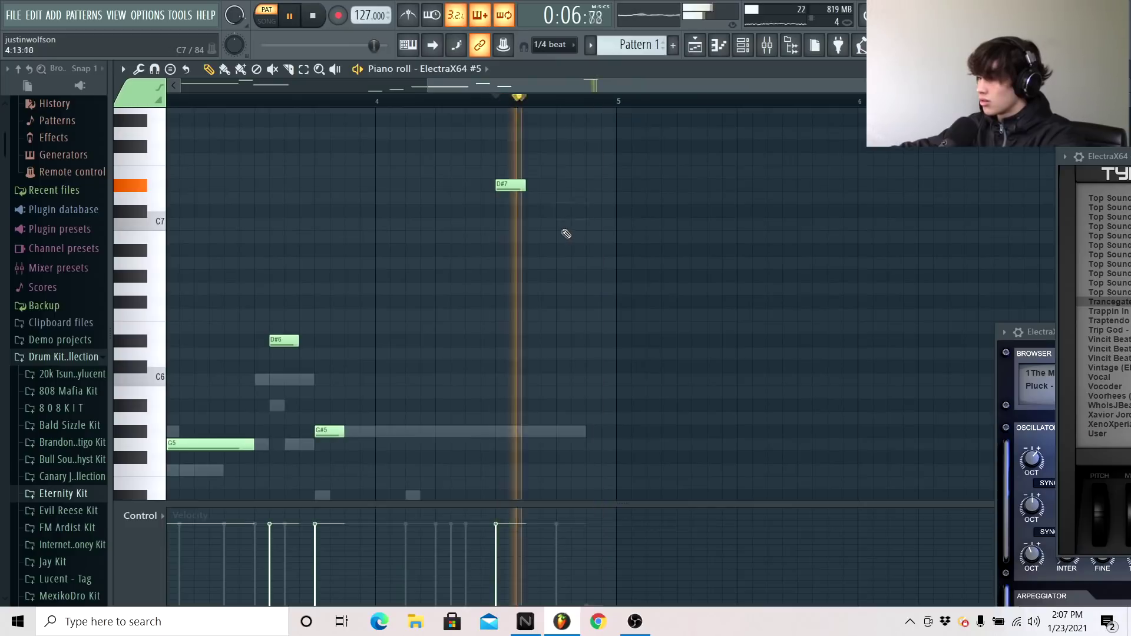
pyautogui.click(562, 235)
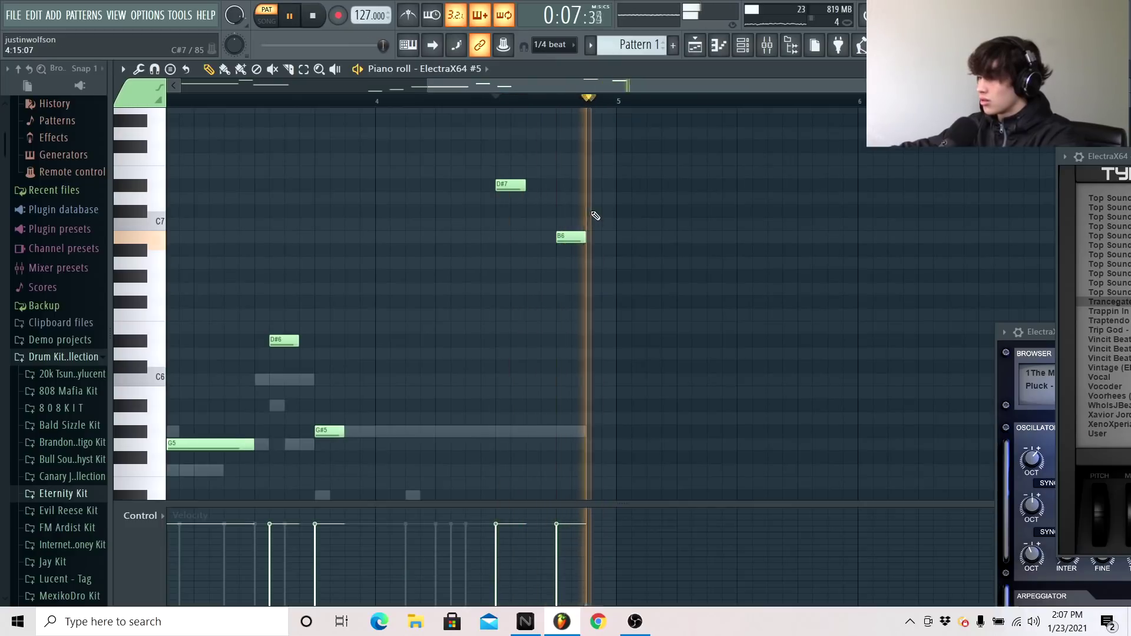
pyautogui.moveTo(559, 236); pyautogui.dragTo(566, 223)
# Play the full pattern through and lower the fifth ElectraX64 channel's volume
pyautogui.moveTo(424, 89); pyautogui.dragTo(204, 142)
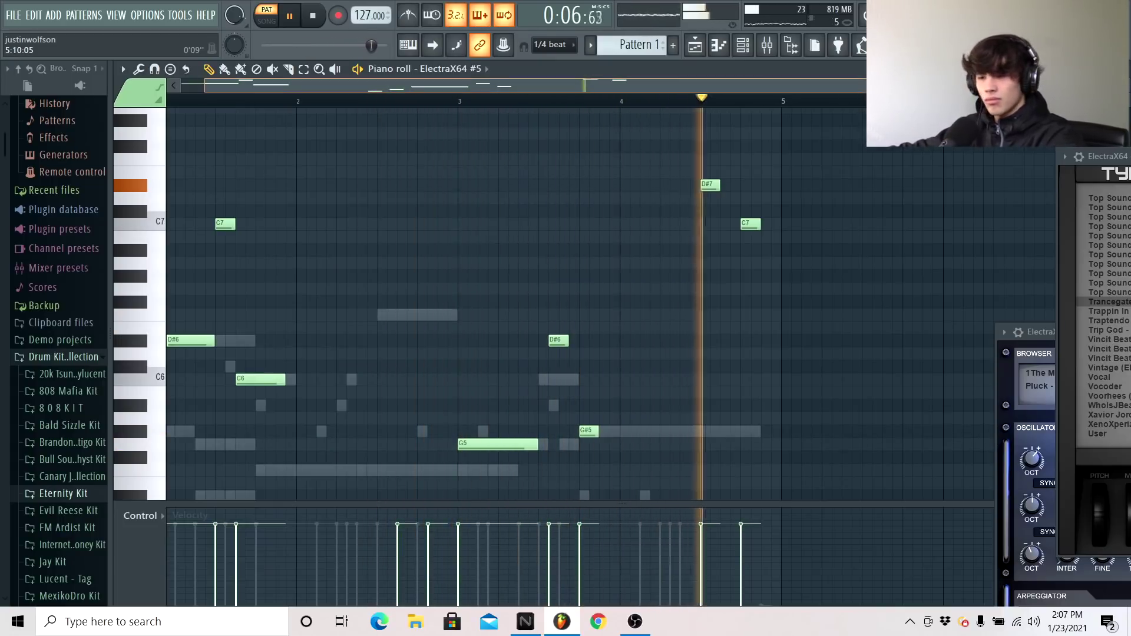
pyautogui.scroll(1, 665, 135)
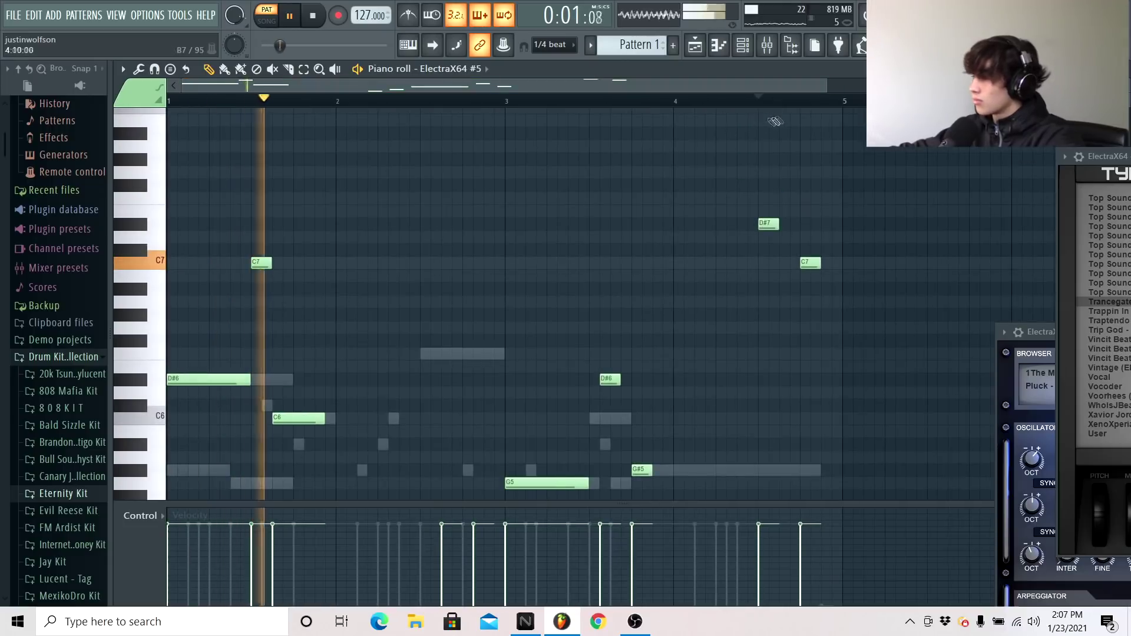
pyautogui.moveTo(826, 84); pyautogui.dragTo(716, 85)
pyautogui.scroll(-1, 635, 194)
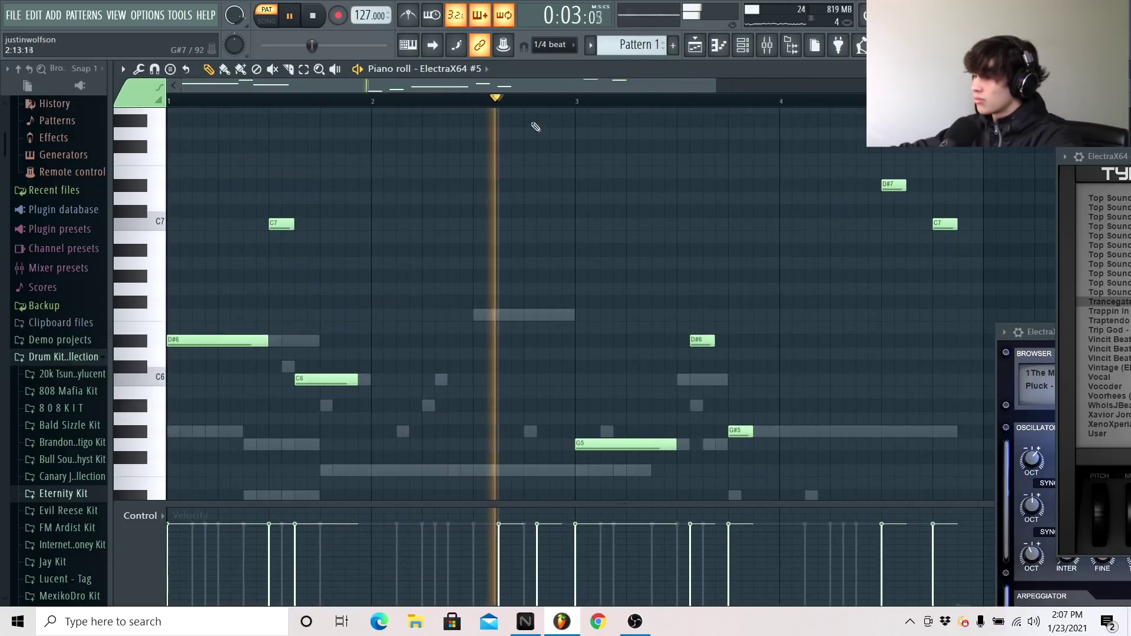
pyautogui.scroll(-1, 665, 87)
pyautogui.click(742, 45)
pyautogui.moveTo(770, 185); pyautogui.dragTo(770, 203)
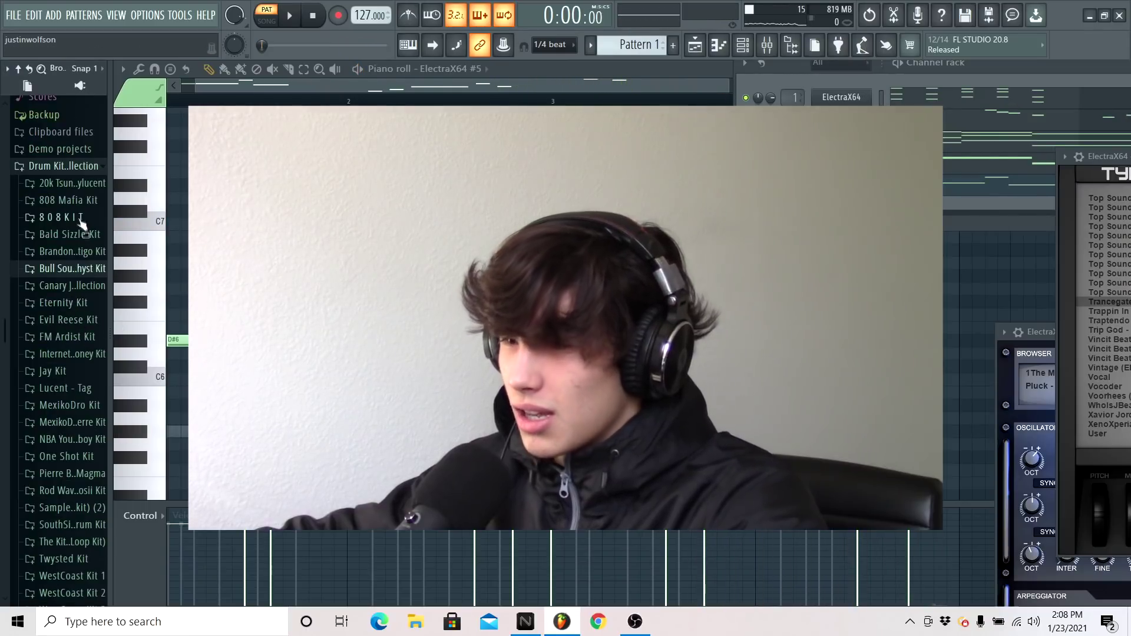
# Load the 808 - Poland sample from the 20k kit's 808s folder as a new channel and open its piano roll
pyautogui.click(69, 183)
pyautogui.click(65, 200)
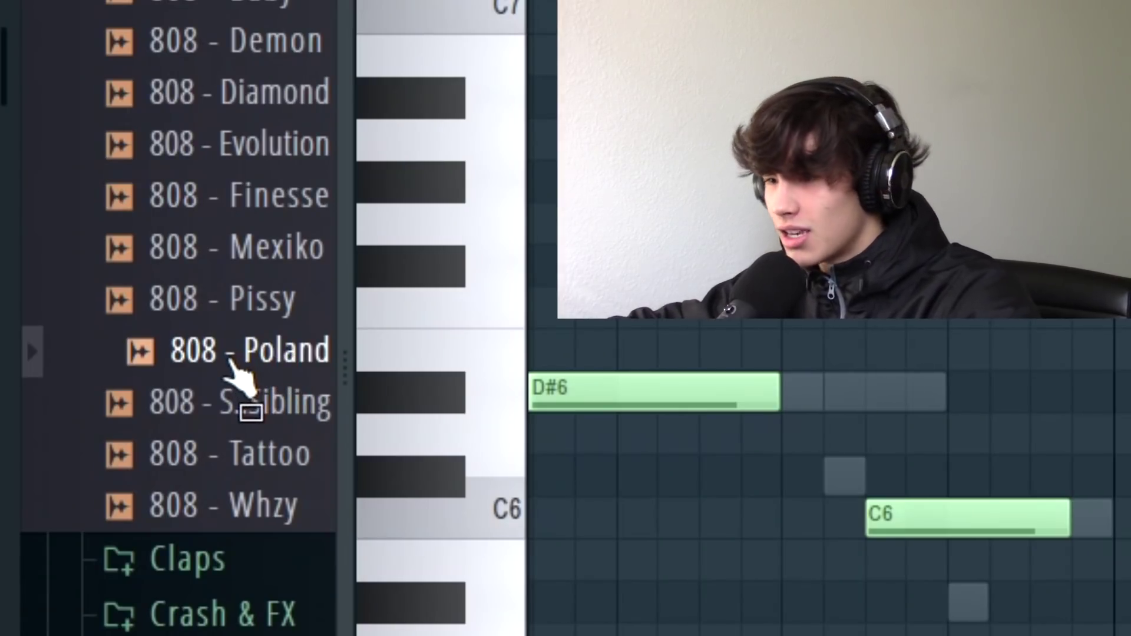
pyautogui.moveTo(230, 362); pyautogui.dragTo(848, 207)
pyautogui.press('F7')
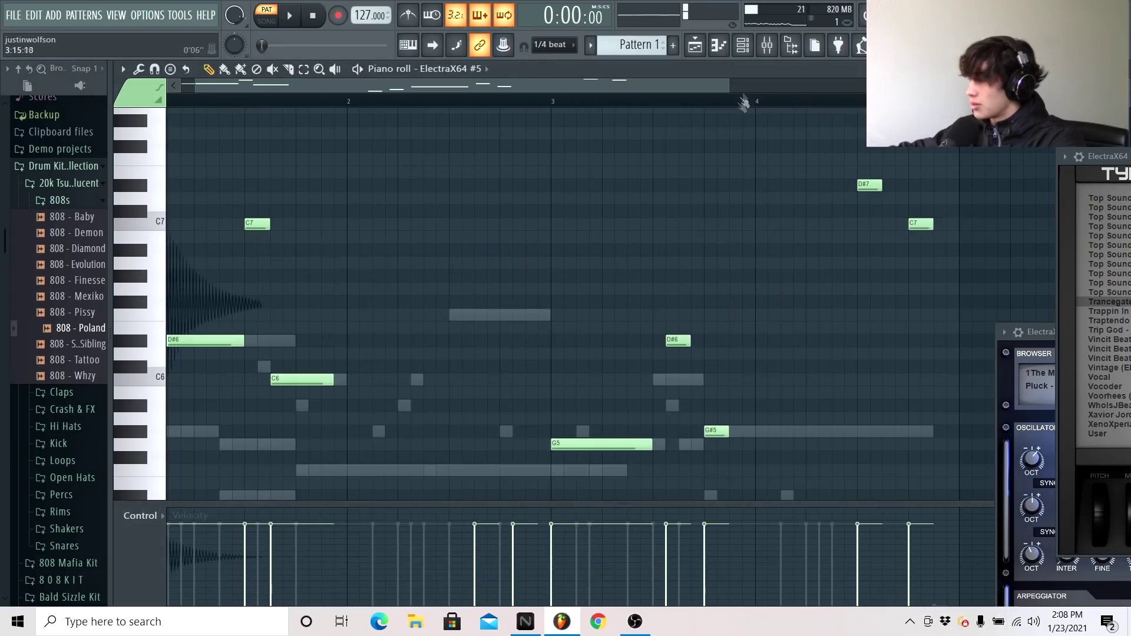
# Sequence the 808 with F5, G#5 and C#5 in bar 1, two C#5 hits in bar 2, and G#3, G3 and F3 in bar 3
pyautogui.press('space')
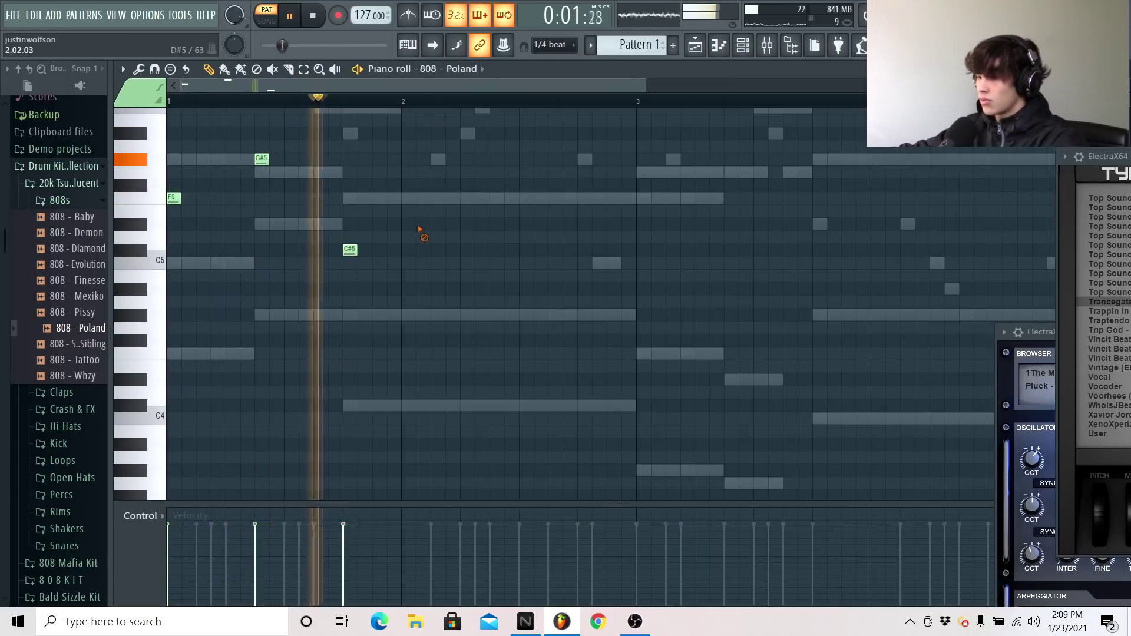
pyautogui.click(494, 250)
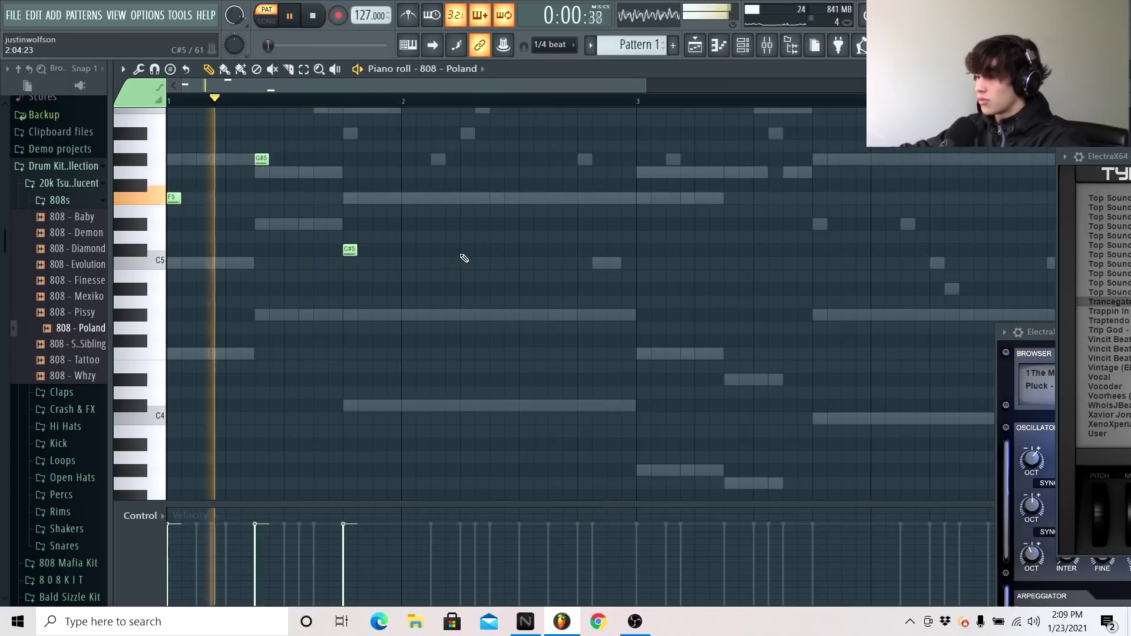
pyautogui.click(466, 250)
pyautogui.hscroll(1, 483, 262)
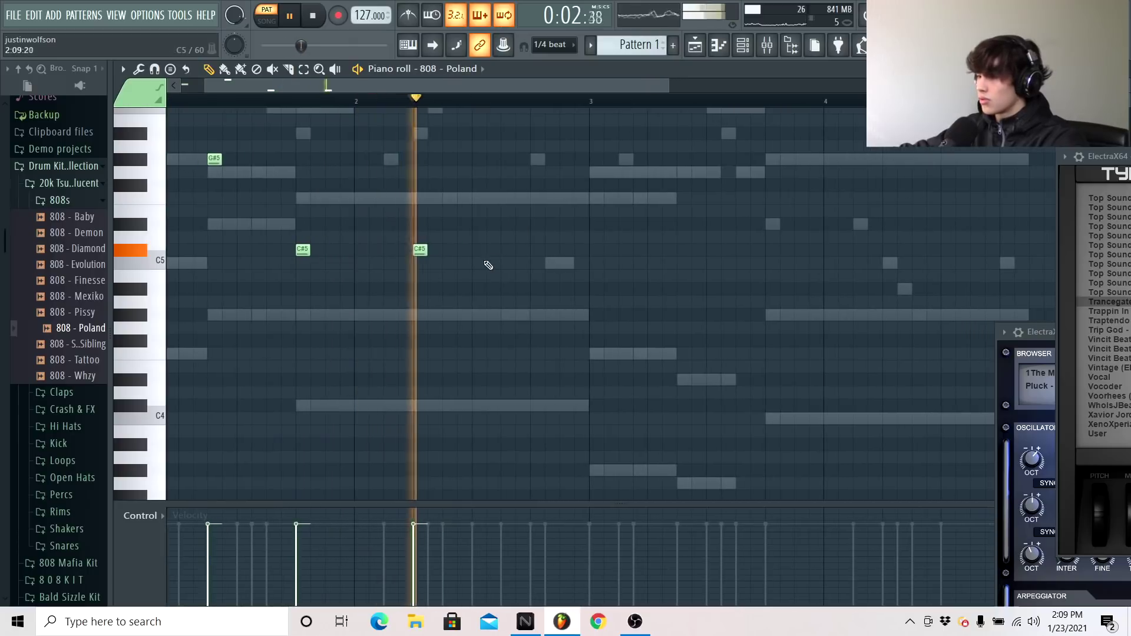
pyautogui.click(602, 466)
pyautogui.scroll(-3, 631, 432)
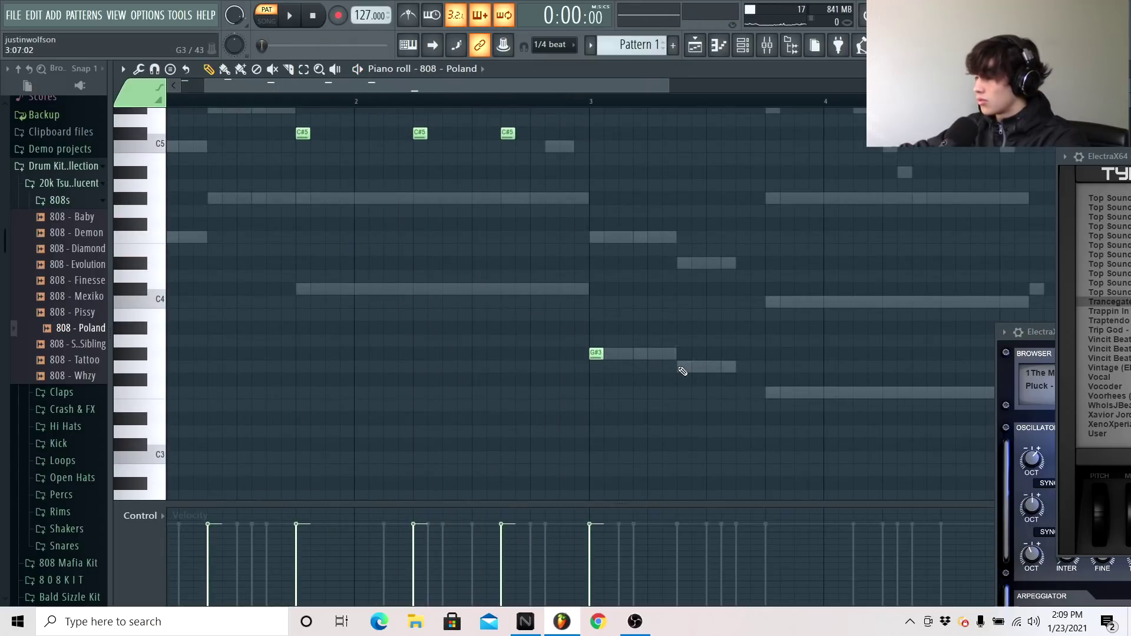
# Transpose the three low 808 notes in bar 3 up two octaves and set the tempo to 133 BPM
pyautogui.moveTo(821, 405); pyautogui.dragTo(583, 336)
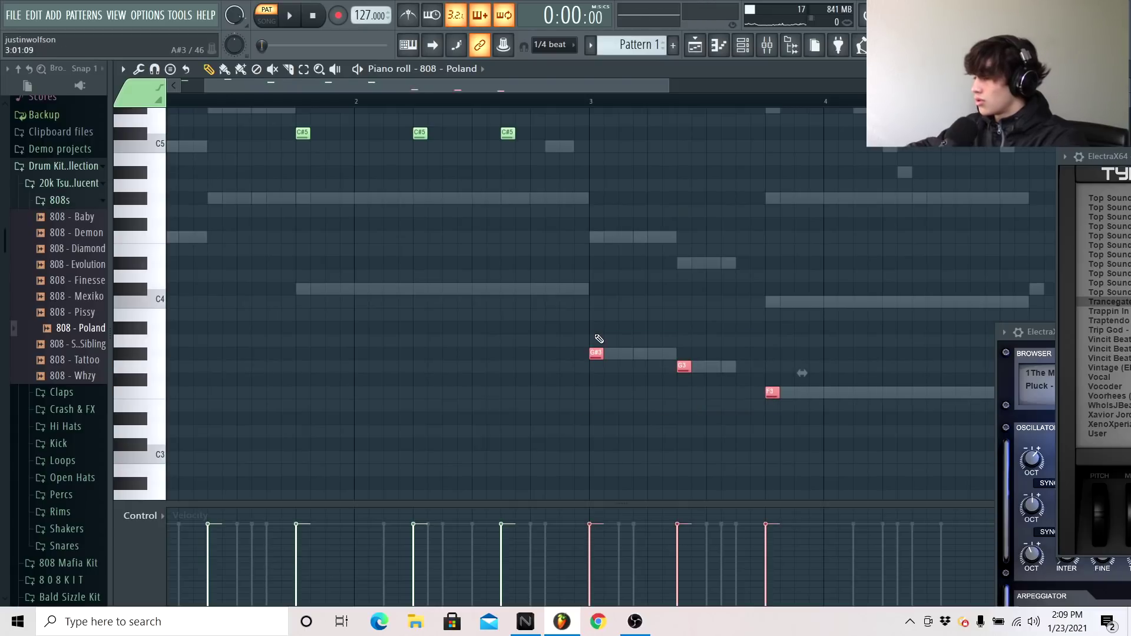
pyautogui.scroll(3, 505, 336)
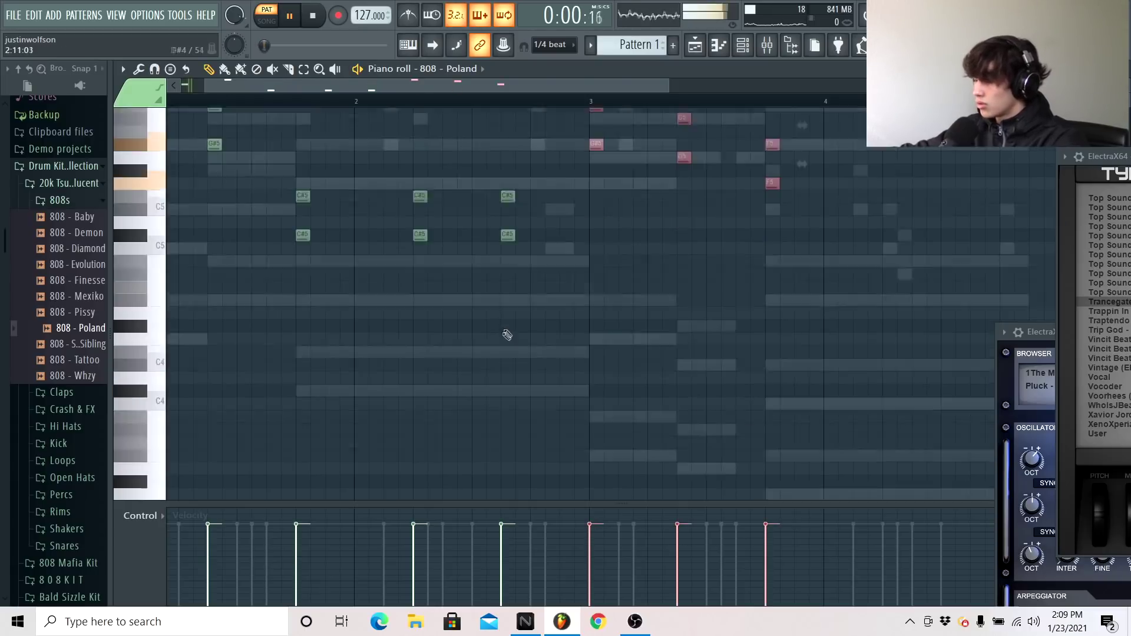
pyautogui.press('space')
pyautogui.moveTo(480, 94); pyautogui.dragTo(592, 96)
pyautogui.scroll(1, 552, 139)
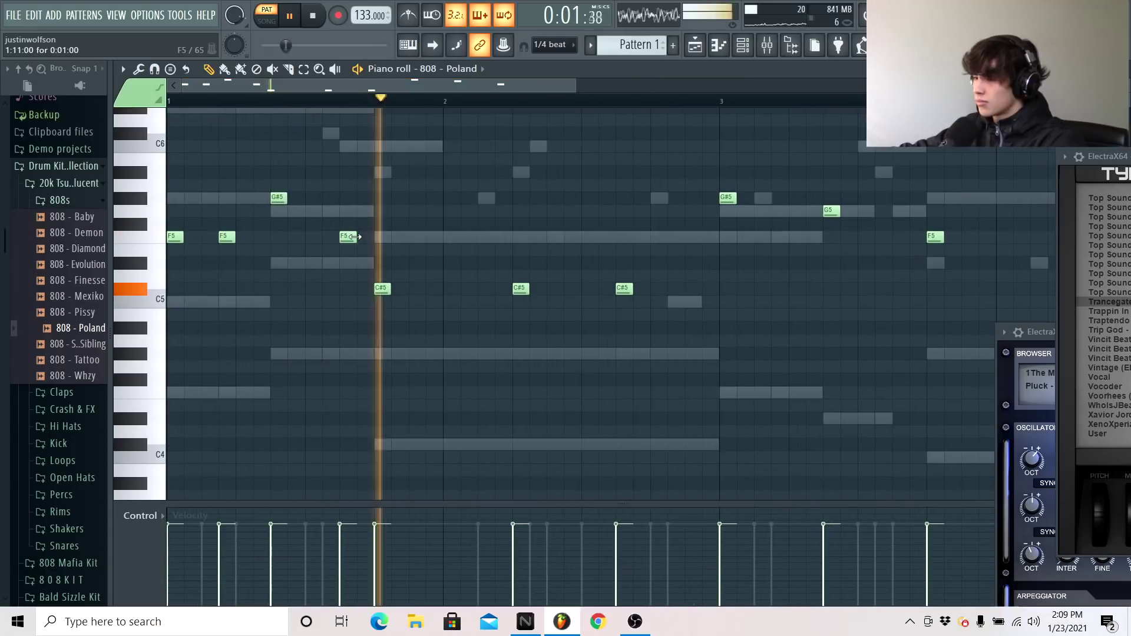
# Delete the F5 just before bar 1's C#5, add a second G#5 in bar 1, and replay the 808 line
pyautogui.rightClick(353, 237)
pyautogui.press('space')
pyautogui.press('space')
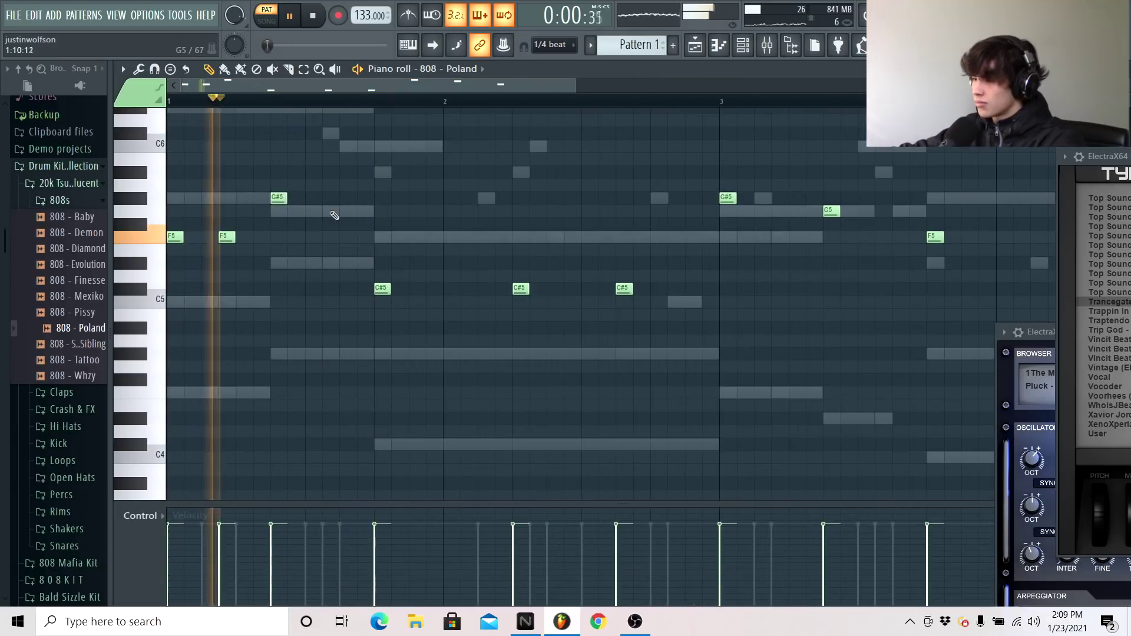
pyautogui.click(330, 198)
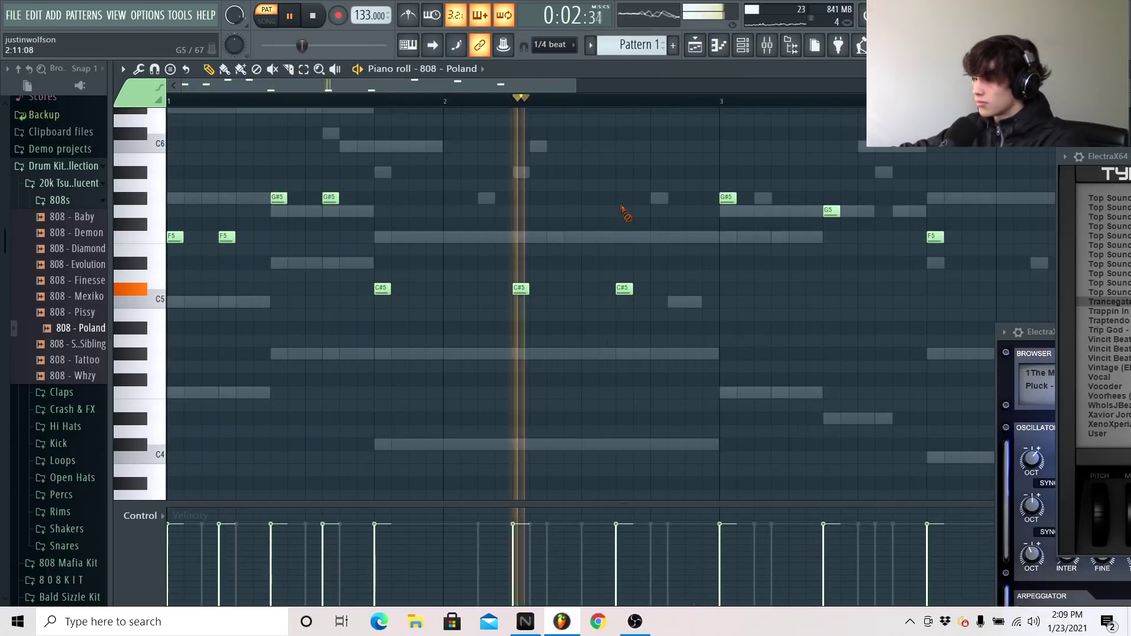
pyautogui.hscroll(3, 589, 150)
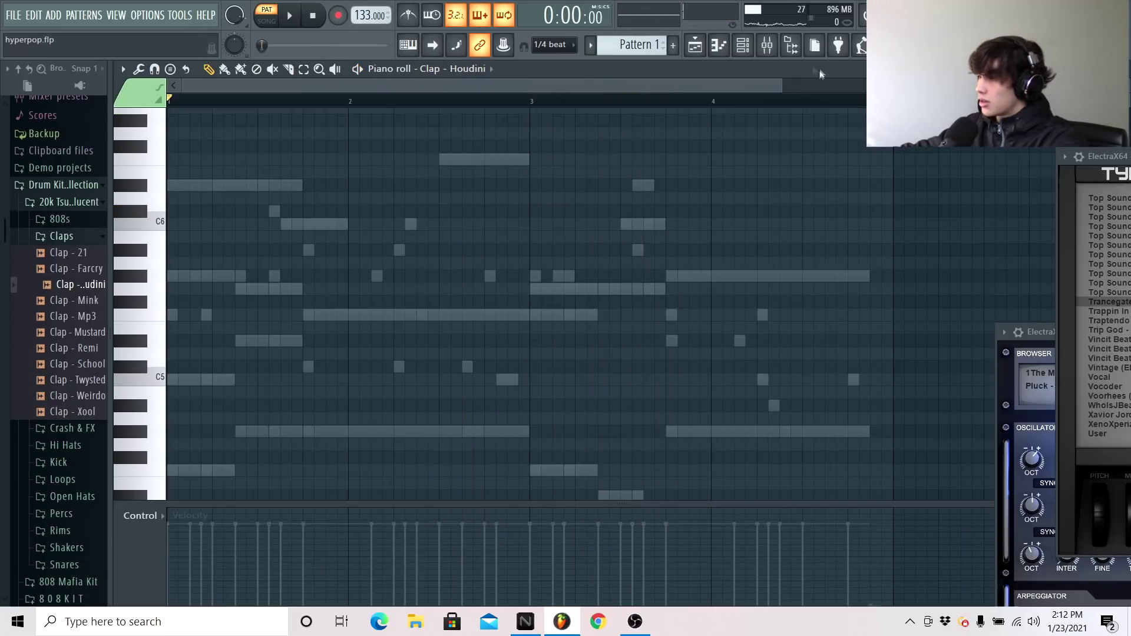
# Open the Clap - Houdini channel's sampler settings to inspect the sample, and close them
pyautogui.click(719, 44)
pyautogui.click(837, 251)
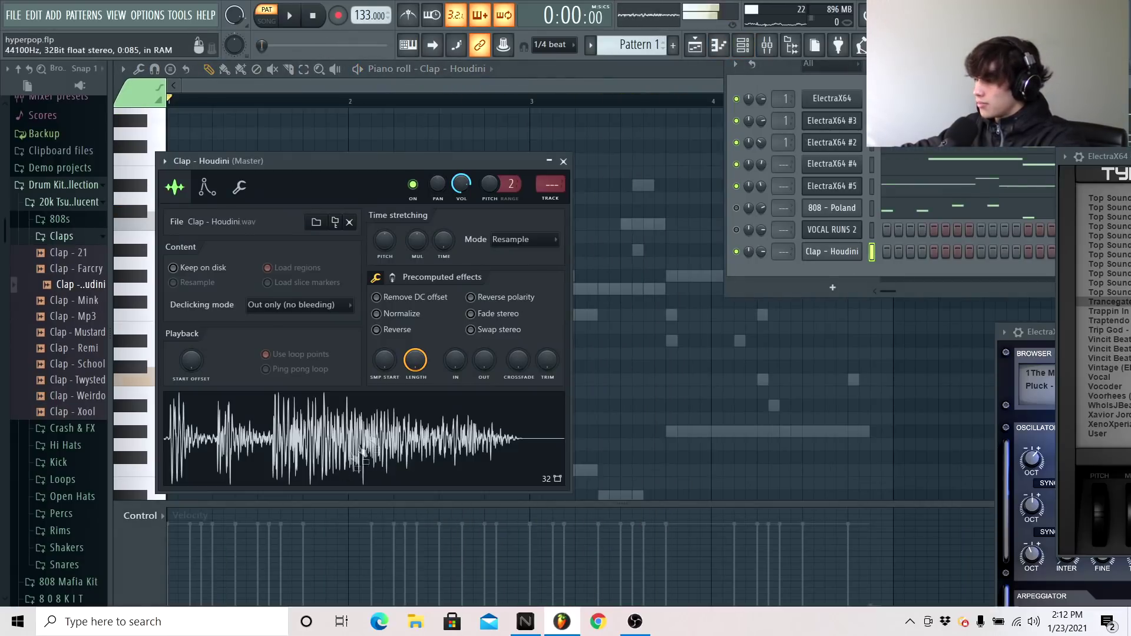
pyautogui.click(563, 161)
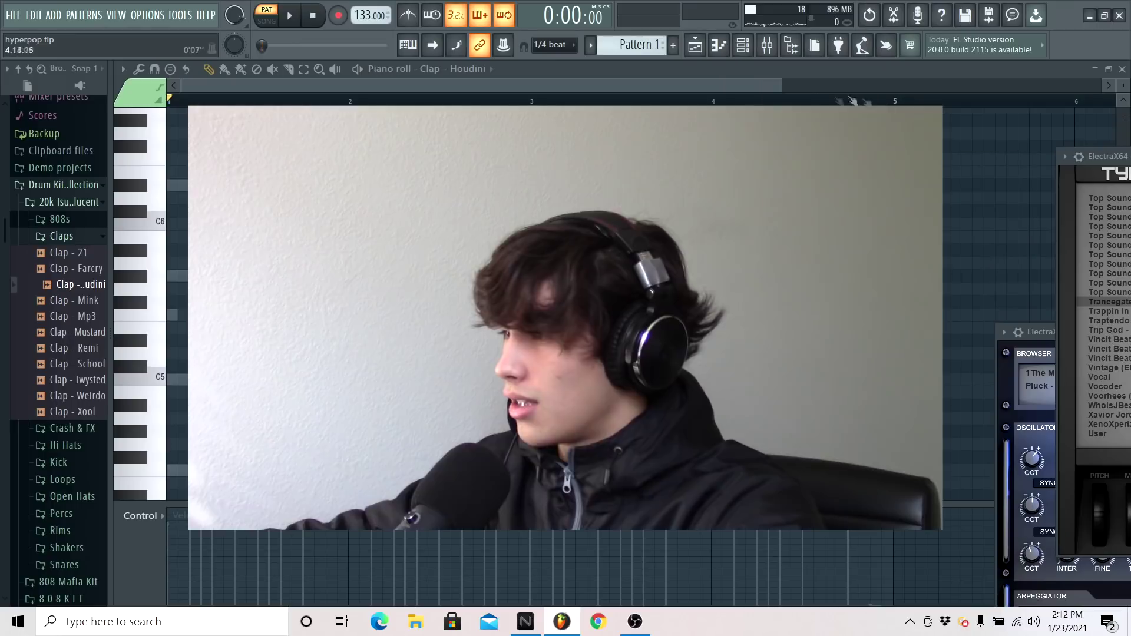
# Set the snap to 1/2 beat, place C5 claps on beat 3 of bars 1 and 2, and repeat them in bars 3 and 4
pyautogui.moveTo(783, 83); pyautogui.dragTo(713, 84)
pyautogui.click(548, 47)
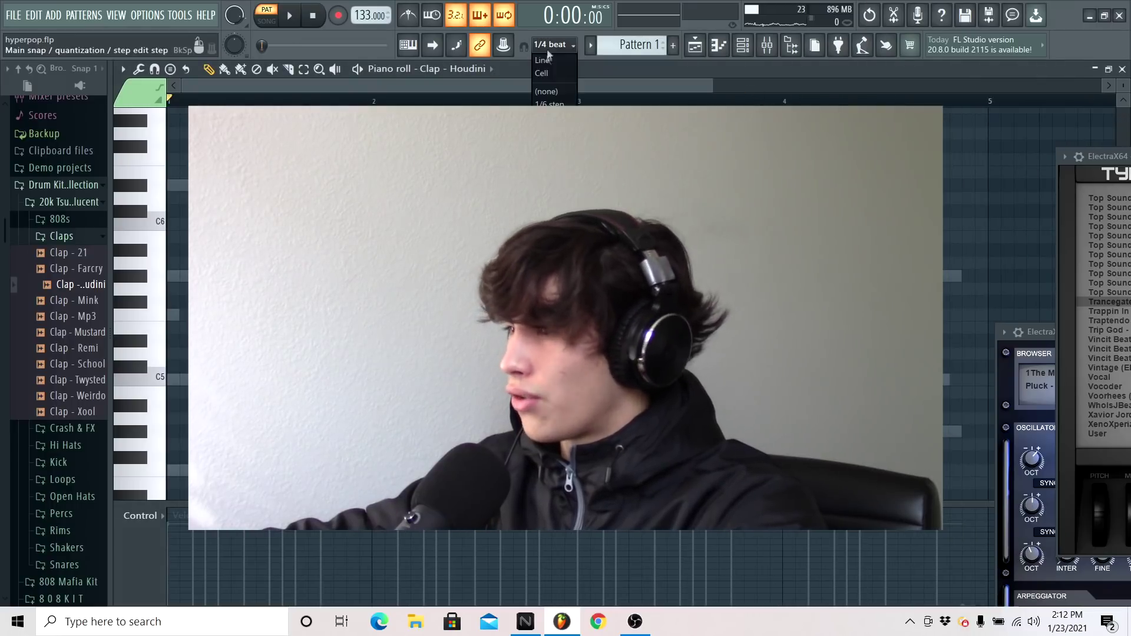
pyautogui.click(551, 208)
pyautogui.scroll(-1, 265, 338)
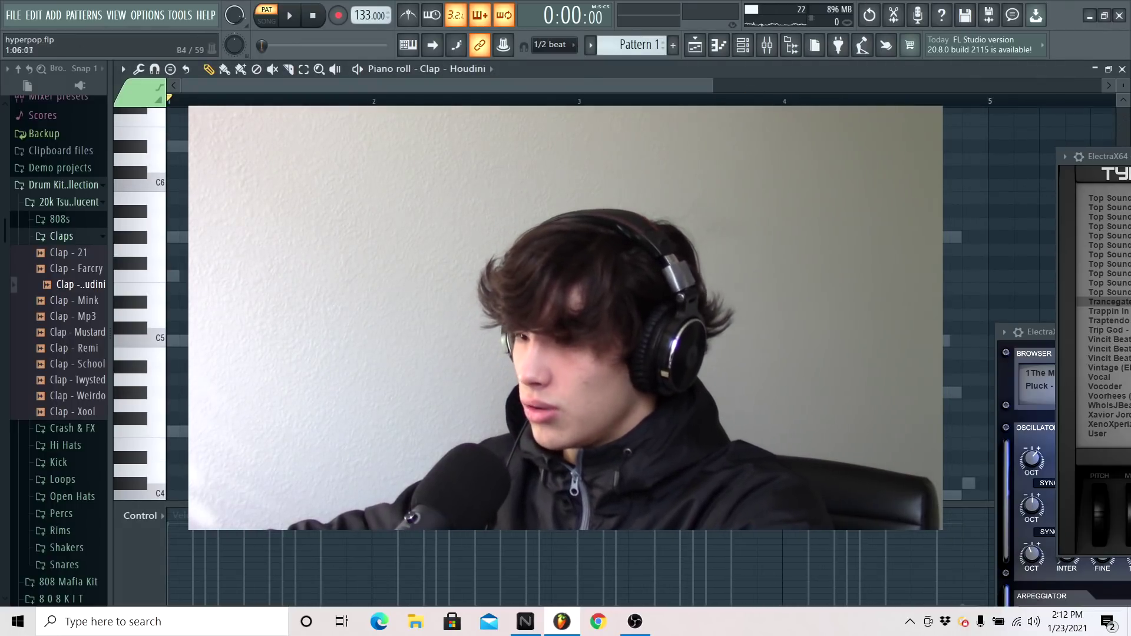
pyautogui.press('space')
pyautogui.click(275, 341)
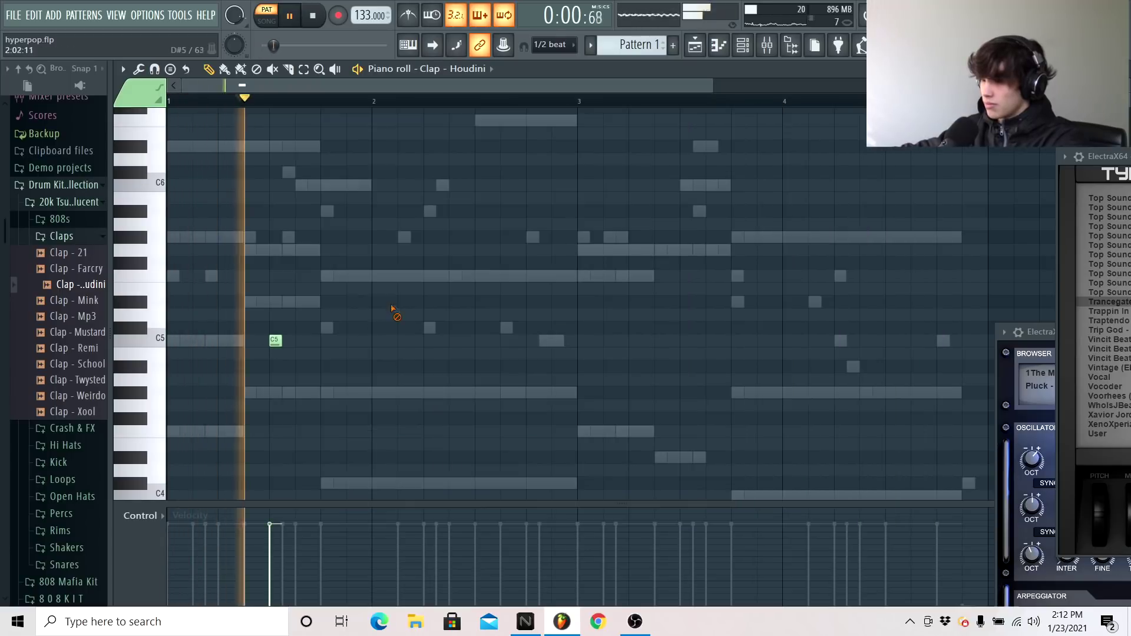
pyautogui.click(481, 340)
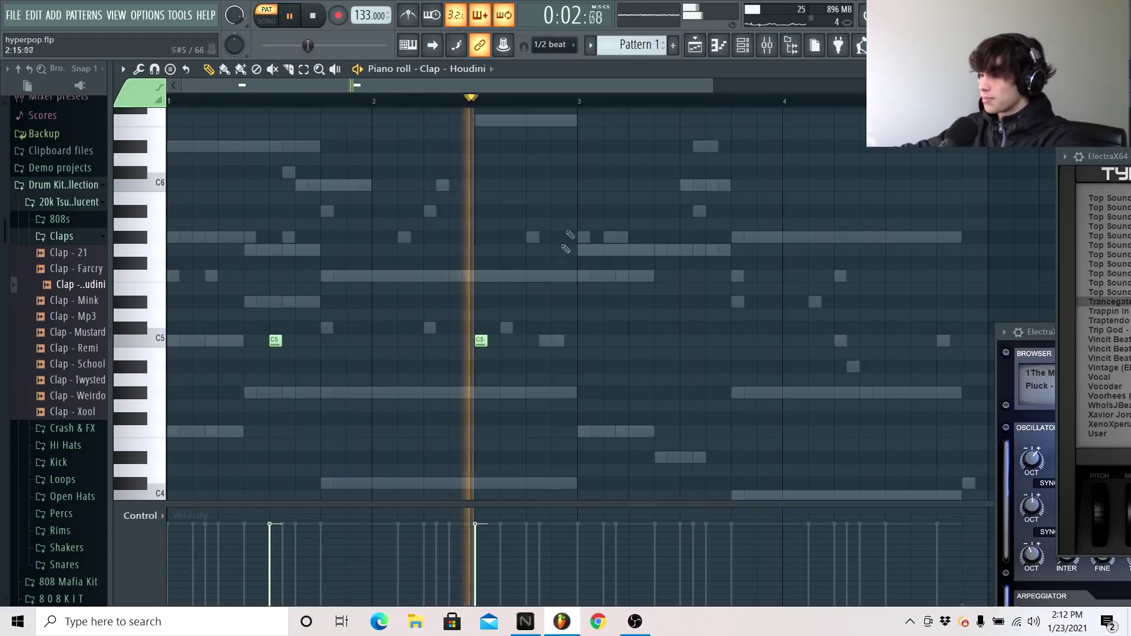
pyautogui.hotkey('ctrl', 'd')
# Audition the kit's hi-hats and load Hihat - SubZero as a new channel below the clap
pyautogui.click(742, 45)
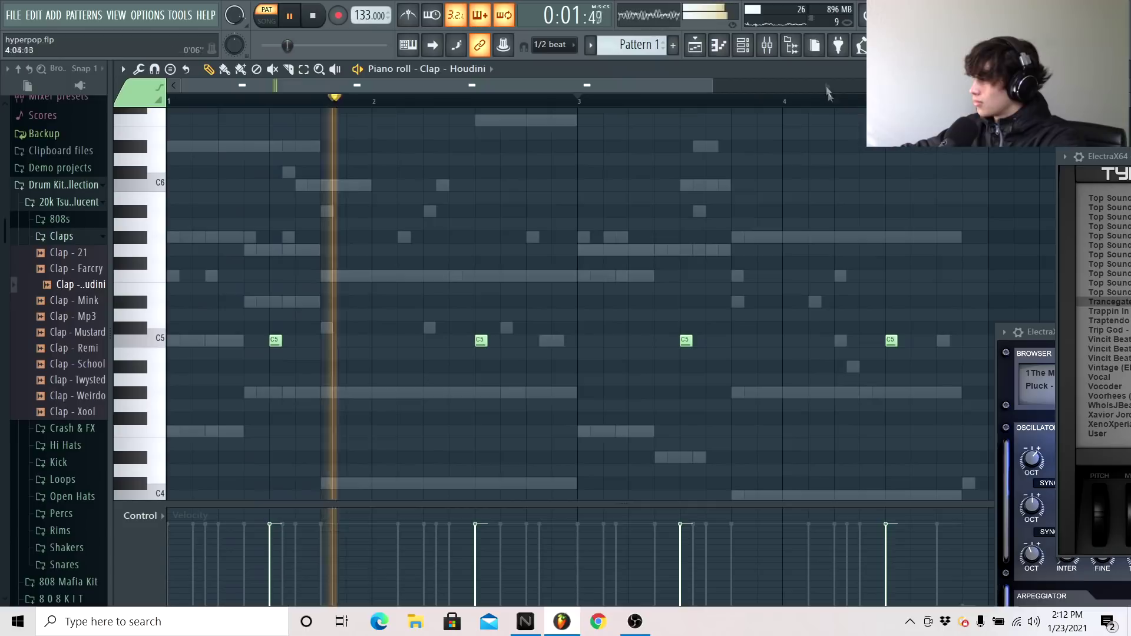
pyautogui.click(88, 414)
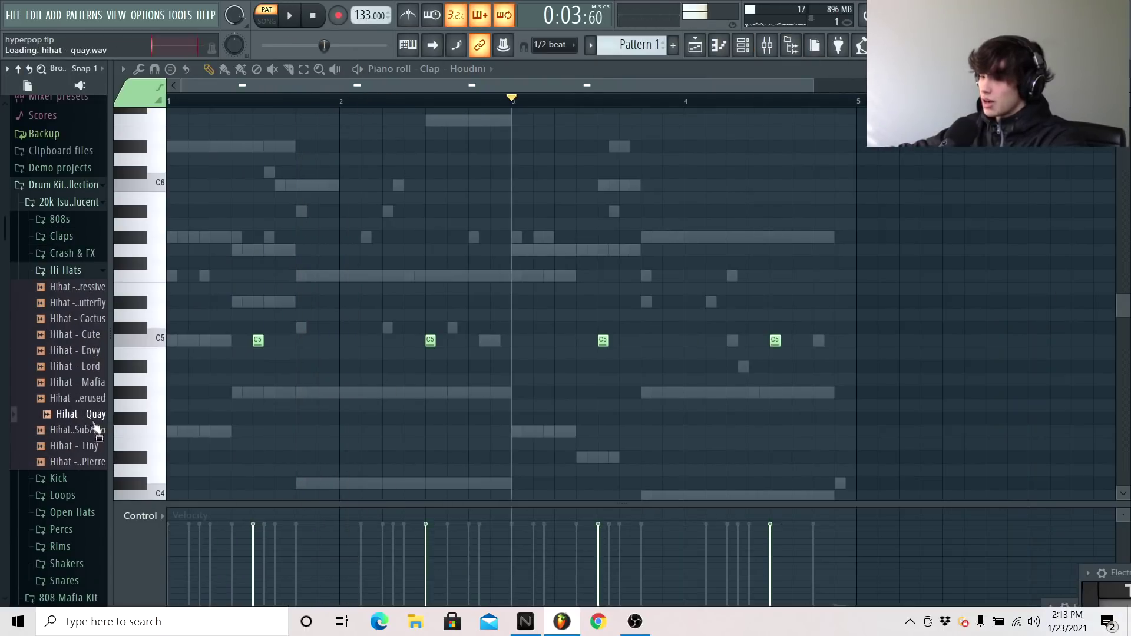
pyautogui.click(747, 52)
pyautogui.moveTo(83, 430); pyautogui.dragTo(105, 447)
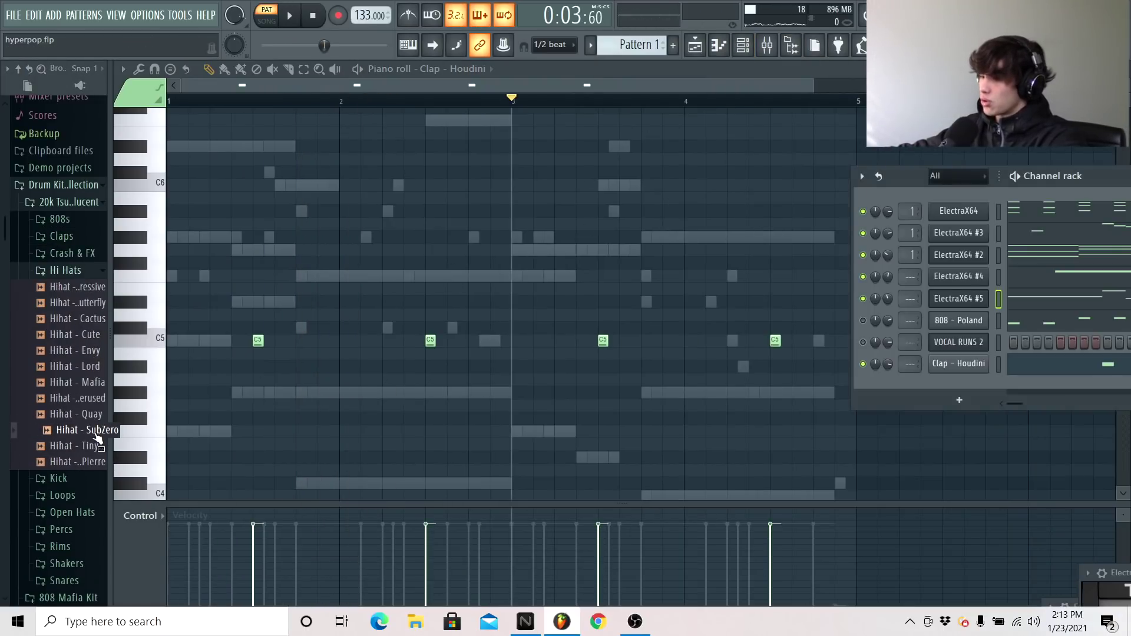
pyautogui.moveTo(937, 399); pyautogui.dragTo(939, 400)
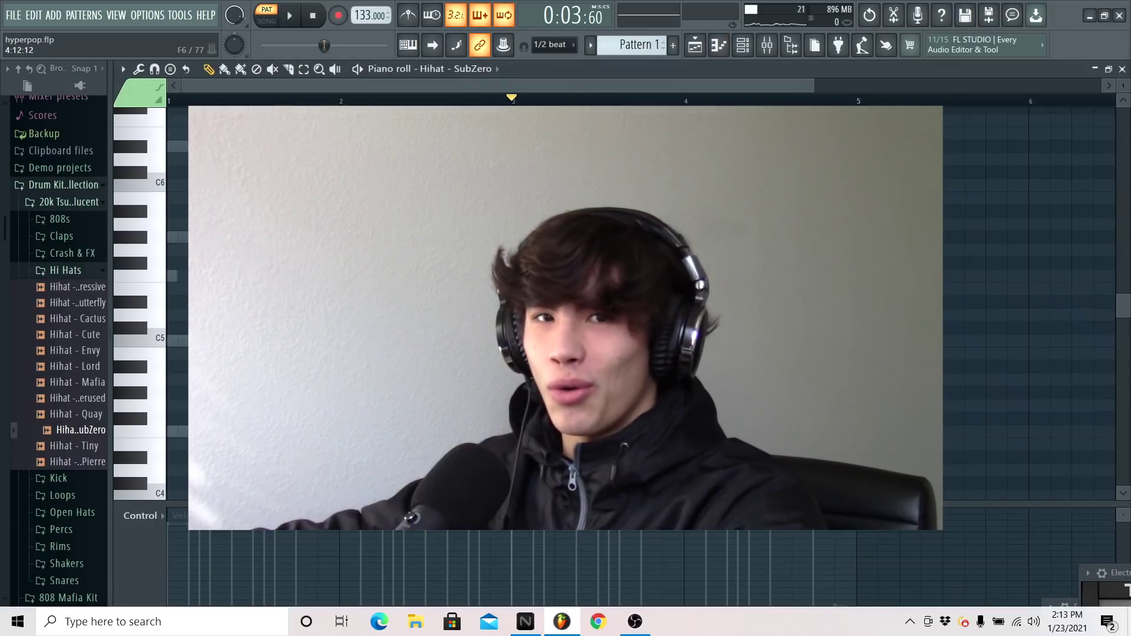
# Fill all four bars with C5 hi-hats every 1/2 beat and set the snap to 1/4 beat
pyautogui.moveTo(813, 85); pyautogui.dragTo(584, 86)
pyautogui.click(551, 47)
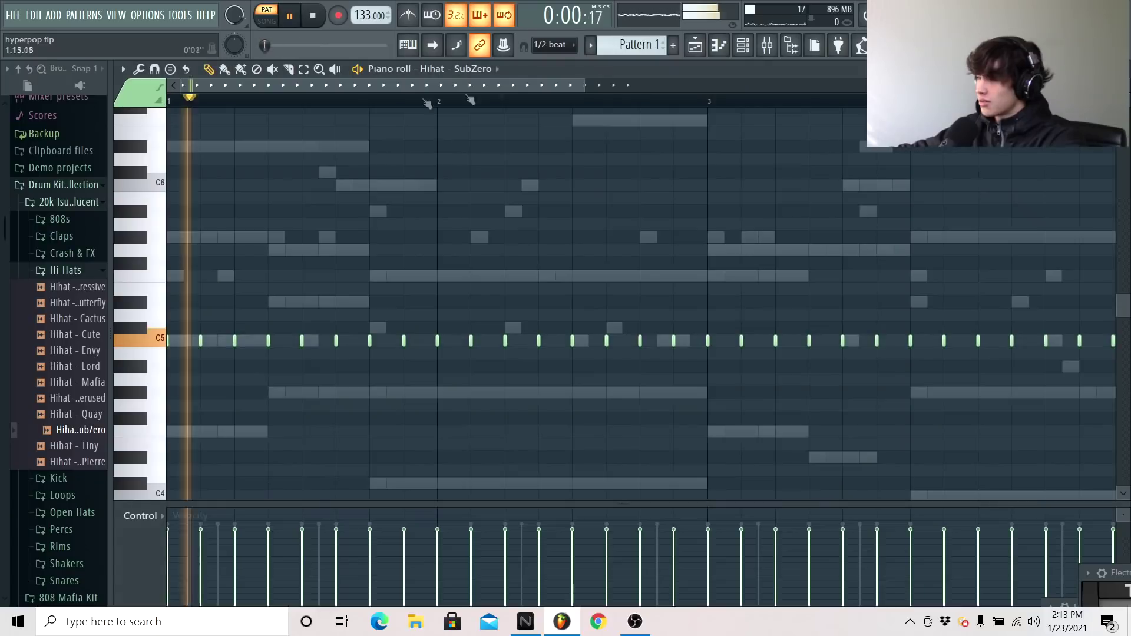
pyautogui.click(539, 48)
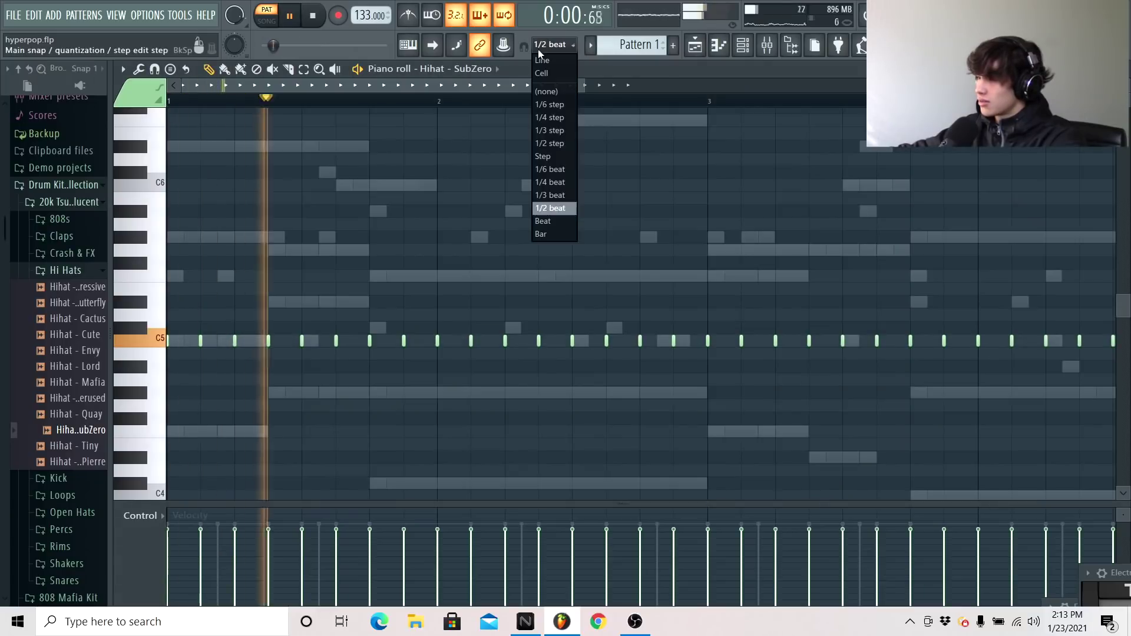
pyautogui.click(553, 183)
pyautogui.moveTo(584, 85); pyautogui.dragTo(764, 86)
# Browse back to the 20k kit's 808s folder and switch the 808 sound to 808 - Finesse
pyautogui.click(744, 48)
pyautogui.click(84, 271)
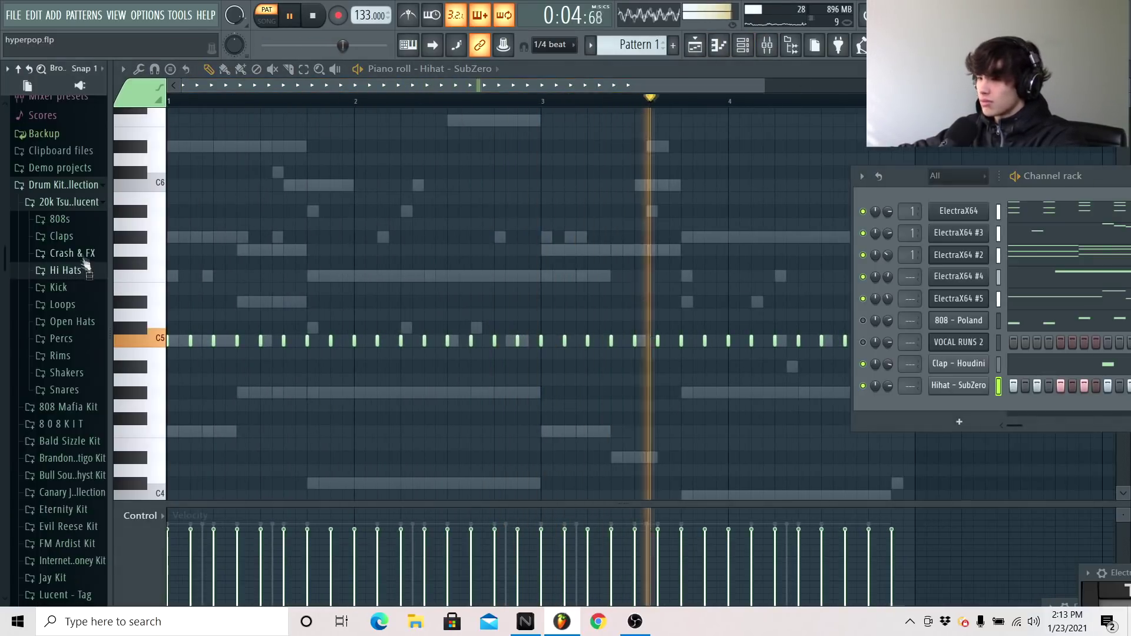
pyautogui.click(83, 220)
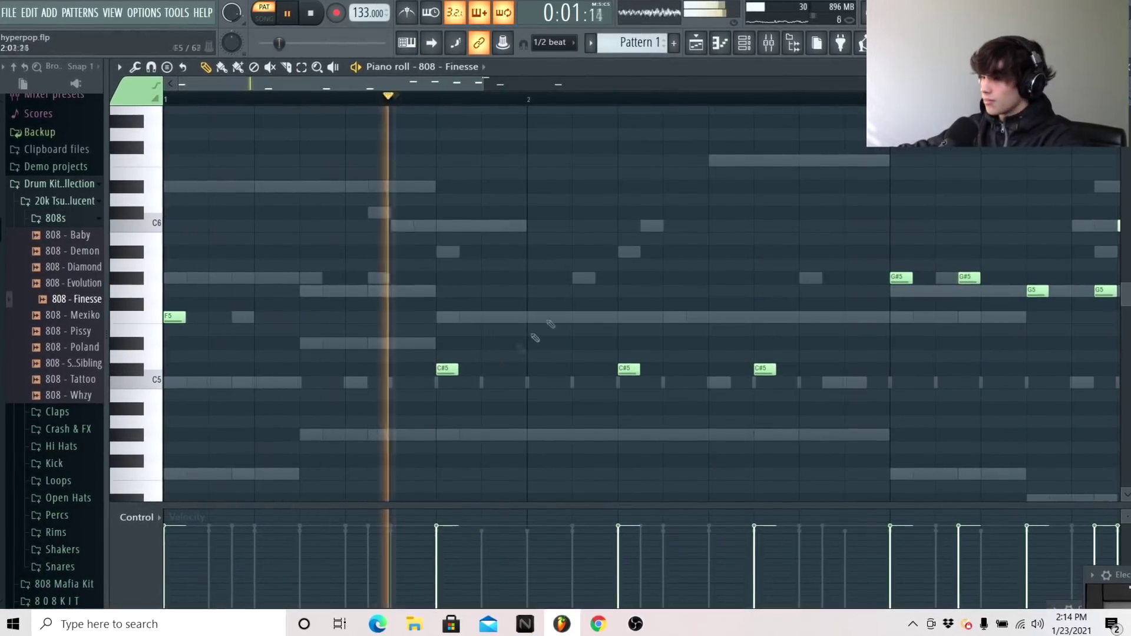
# Raise the 808's C#5 at the end of bar 1 by one octave
pyautogui.press('space')
pyautogui.scroll(2, 426, 356)
pyautogui.hotkey('ctrl', 'Up')
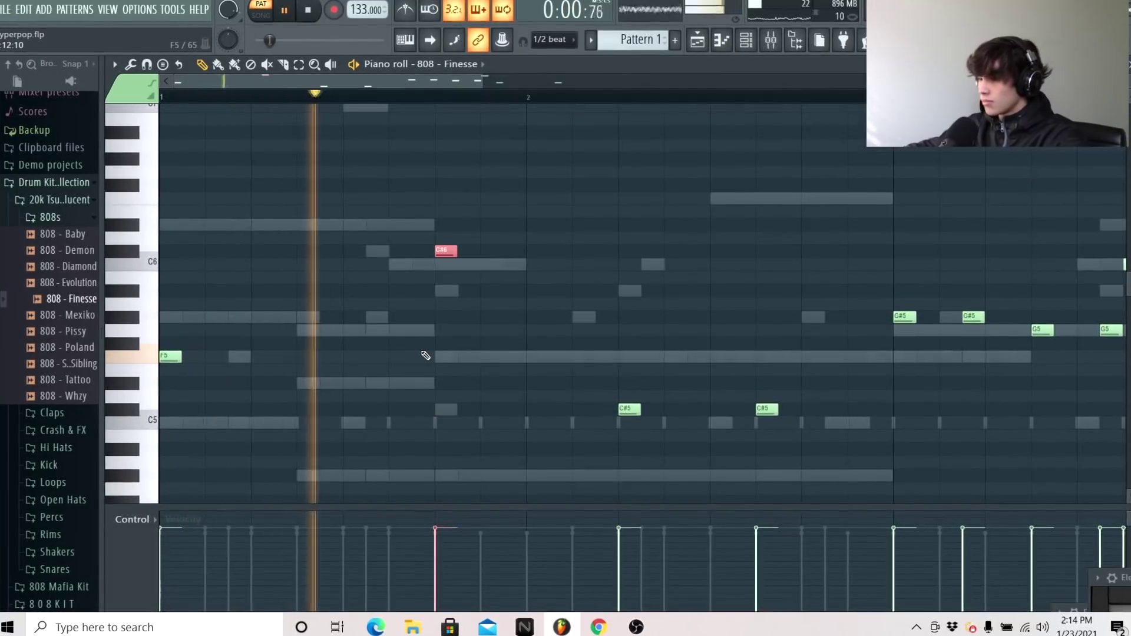
# Thin out the 808 in bar 3 by deleting the second G#5, both G5 notes and the C6
pyautogui.moveTo(478, 81); pyautogui.dragTo(806, 82)
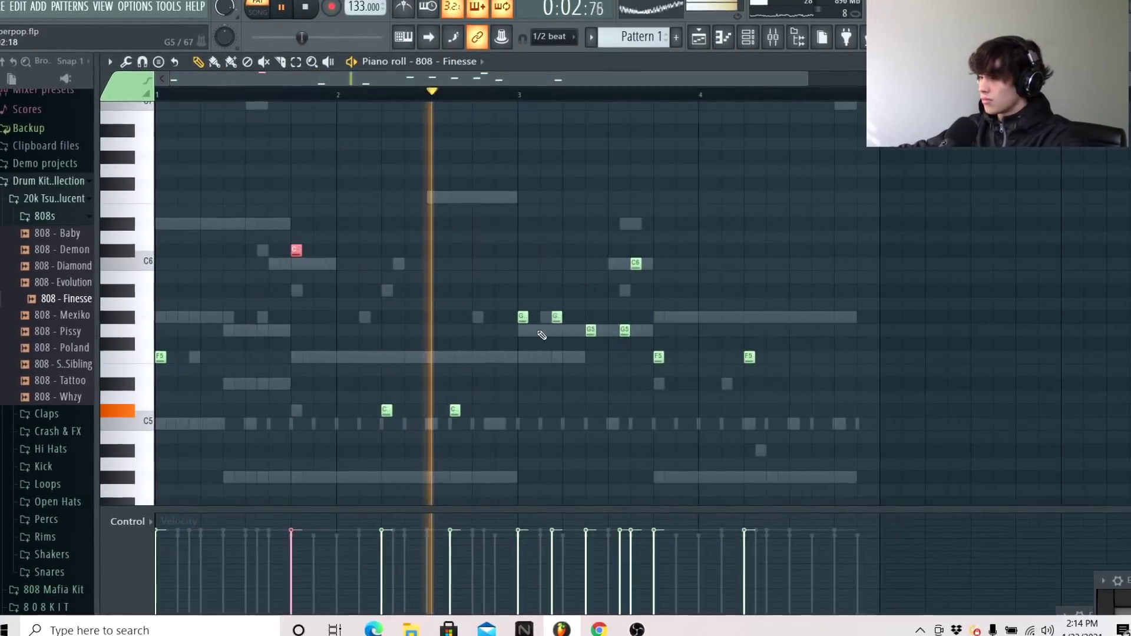
pyautogui.scroll(-3, 562, 215)
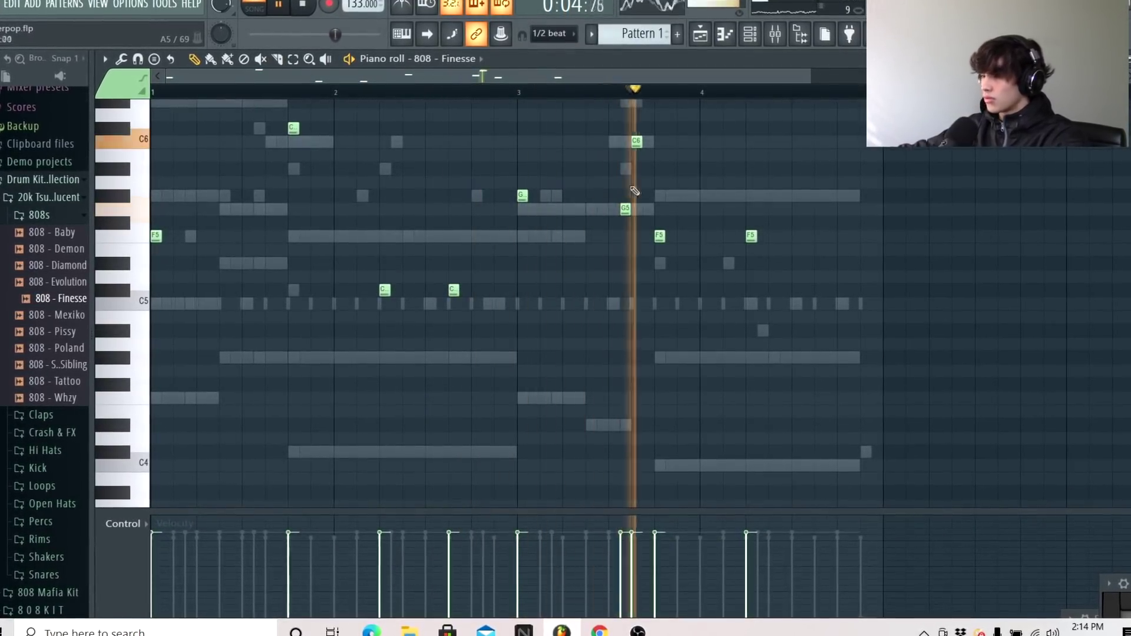
pyautogui.rightClick(636, 140)
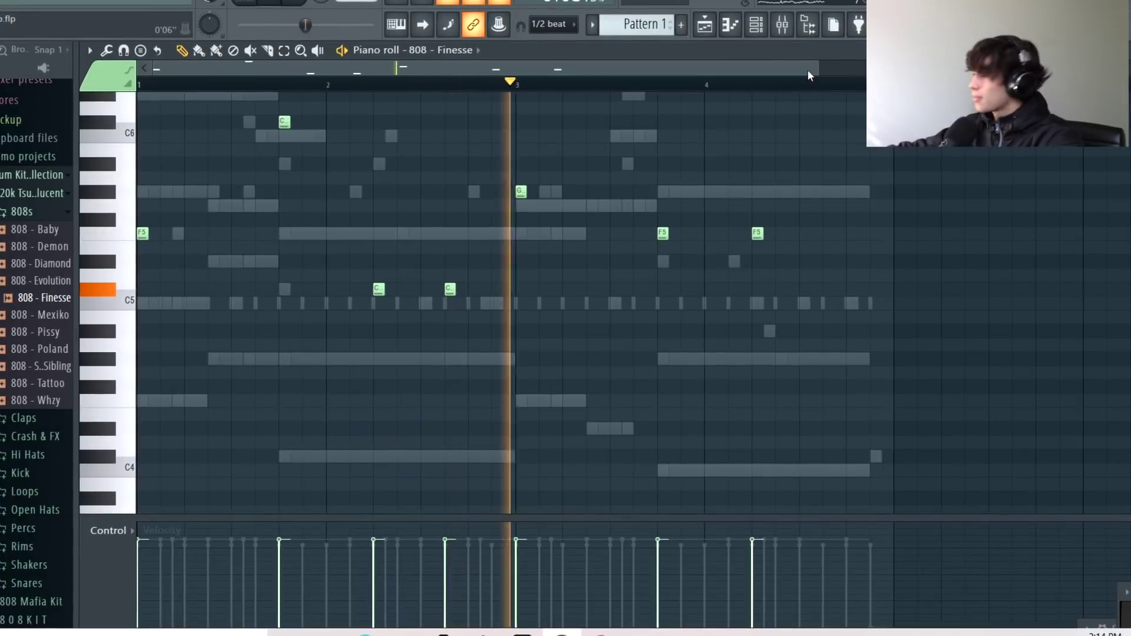
pyautogui.moveTo(814, 67); pyautogui.dragTo(648, 79)
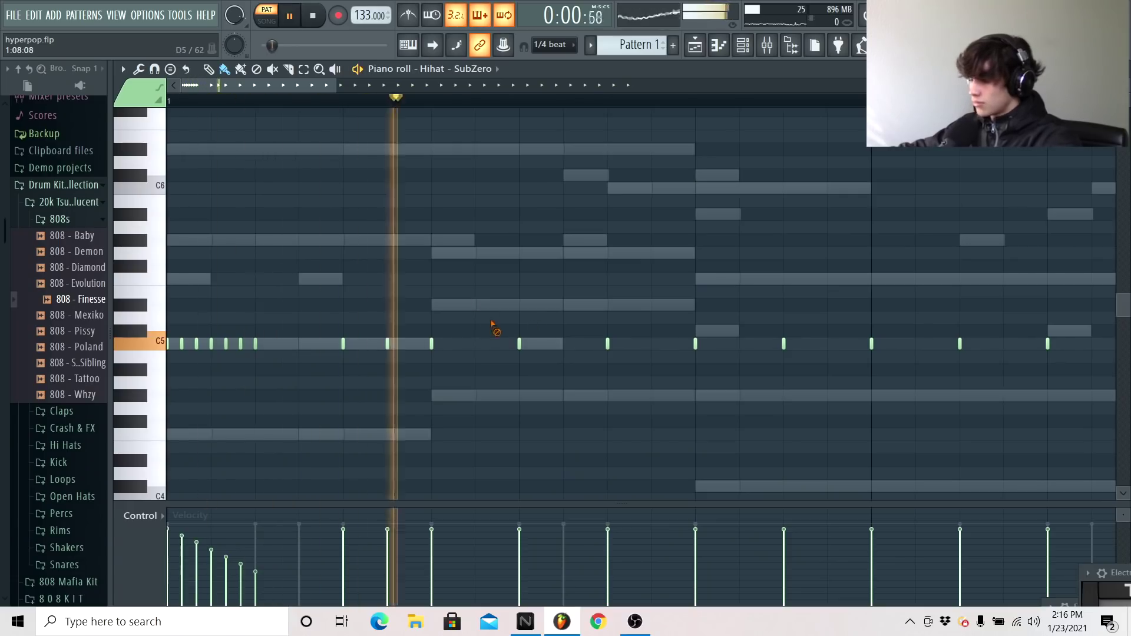
# Set the snap to 1/4 step, add two quick C5 hi-hats after the mid-beat-2 hit in bar 1, and replay the section
pyautogui.click(377, 100)
pyautogui.click(549, 117)
pyautogui.press('space')
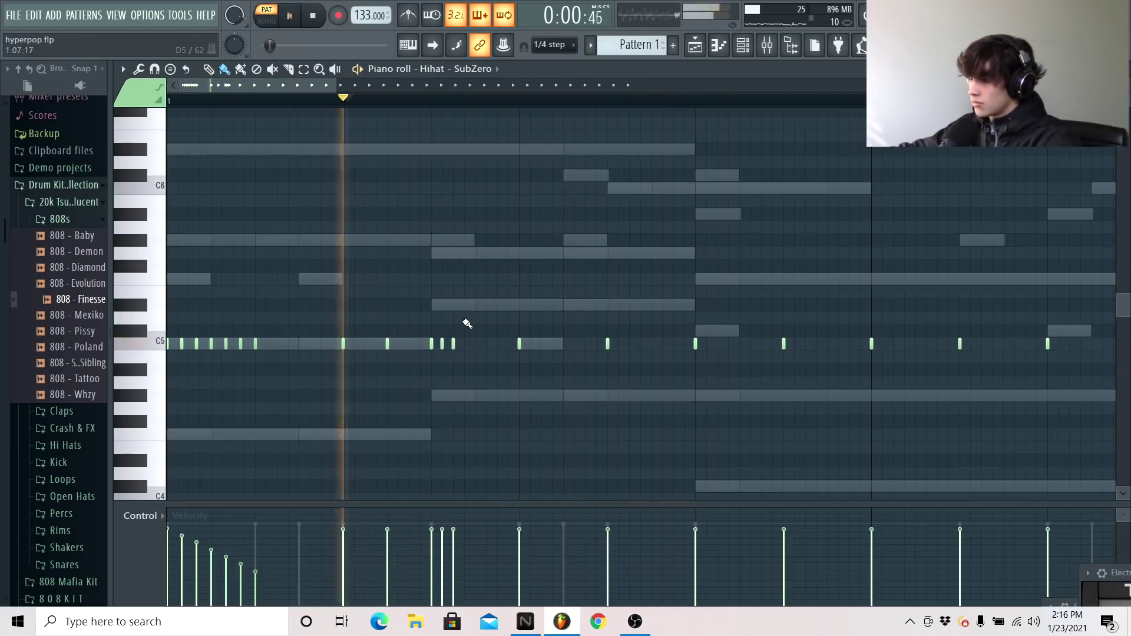
pyautogui.click(299, 102)
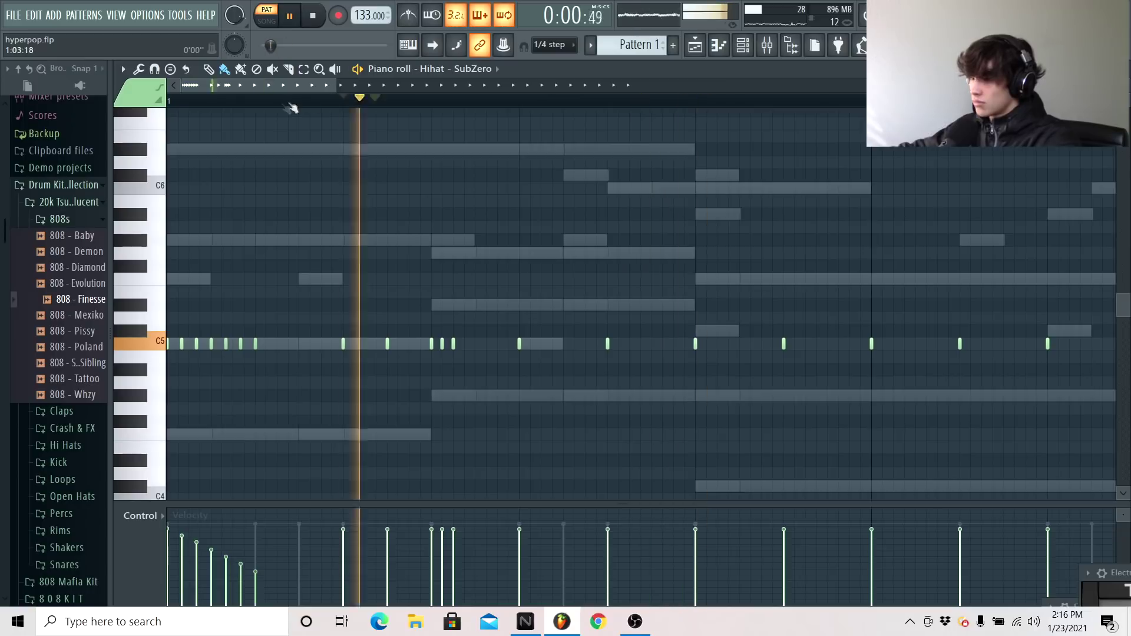
# Shape bar 2's 1/6-beat hi-hat roll as a velocity fade and raise the velocity of the hit that follows it
pyautogui.click(190, 101)
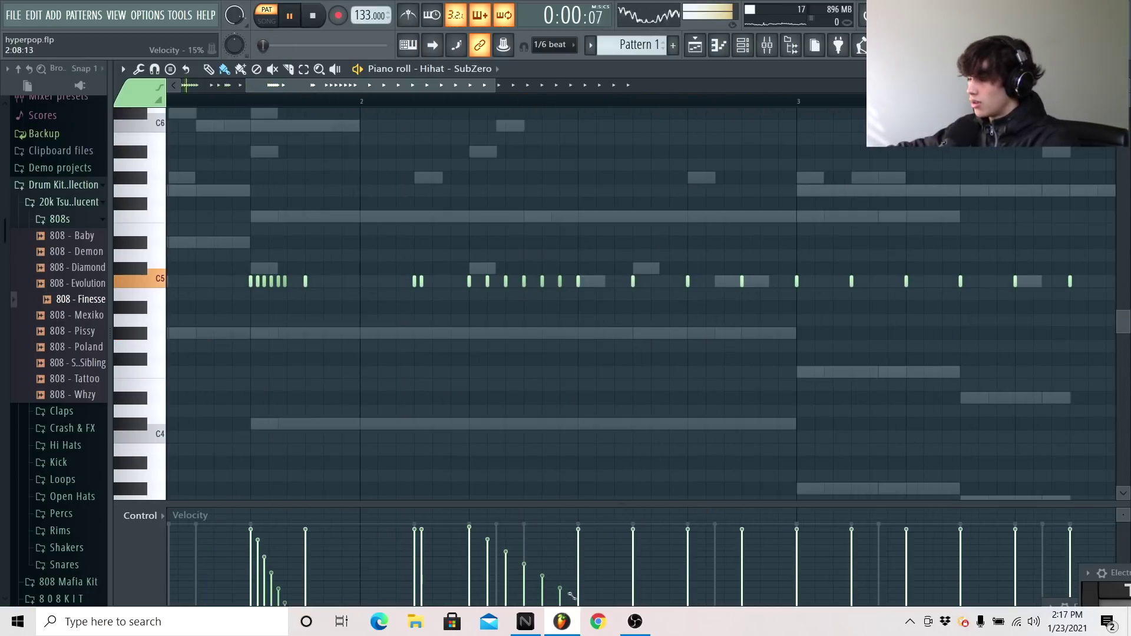
pyautogui.moveTo(587, 607); pyautogui.dragTo(581, 523)
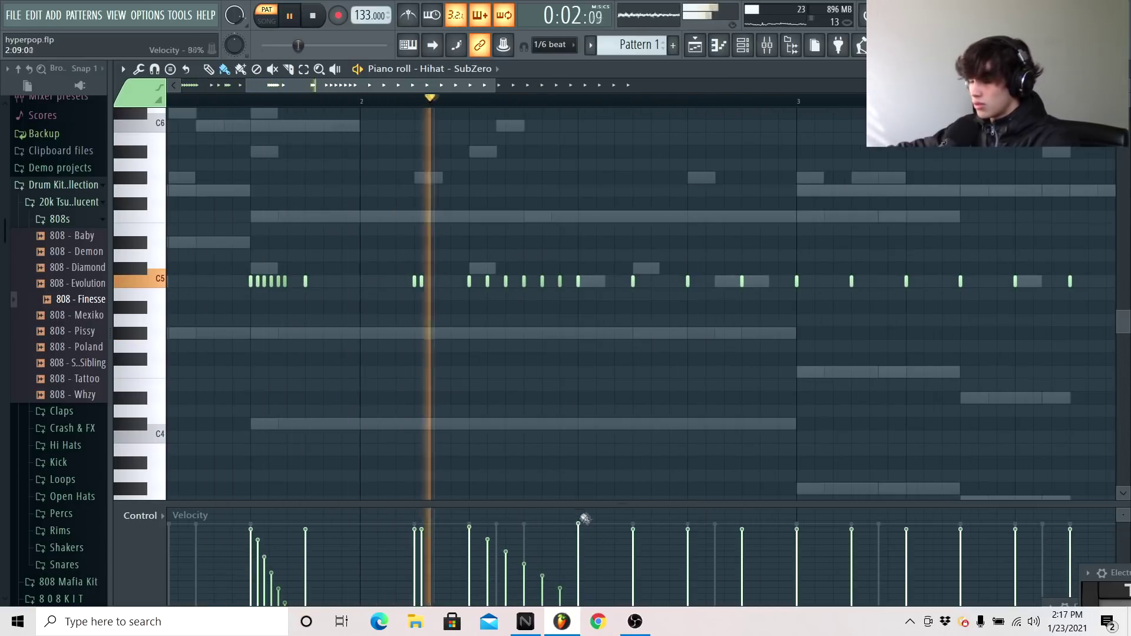
# Set the snap to 1/4 beat, replay bar 2 and delete its C5 hi-hat at 2:11
pyautogui.scroll(1, 474, 116)
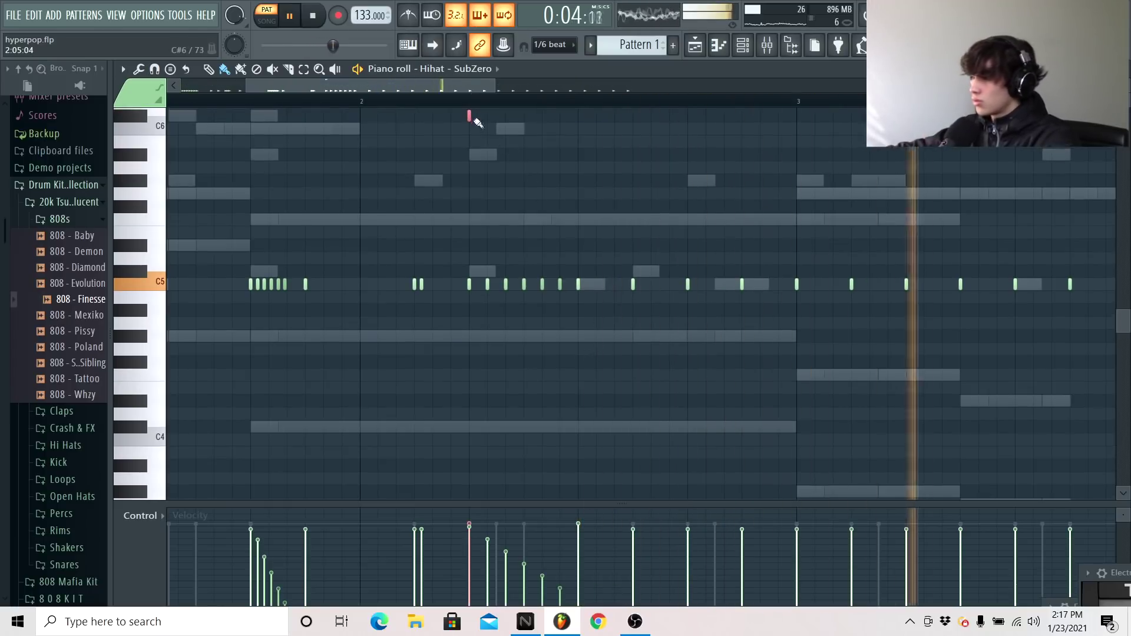
pyautogui.click(471, 99)
pyautogui.click(554, 44)
pyautogui.click(560, 188)
pyautogui.press('space')
pyautogui.press('space')
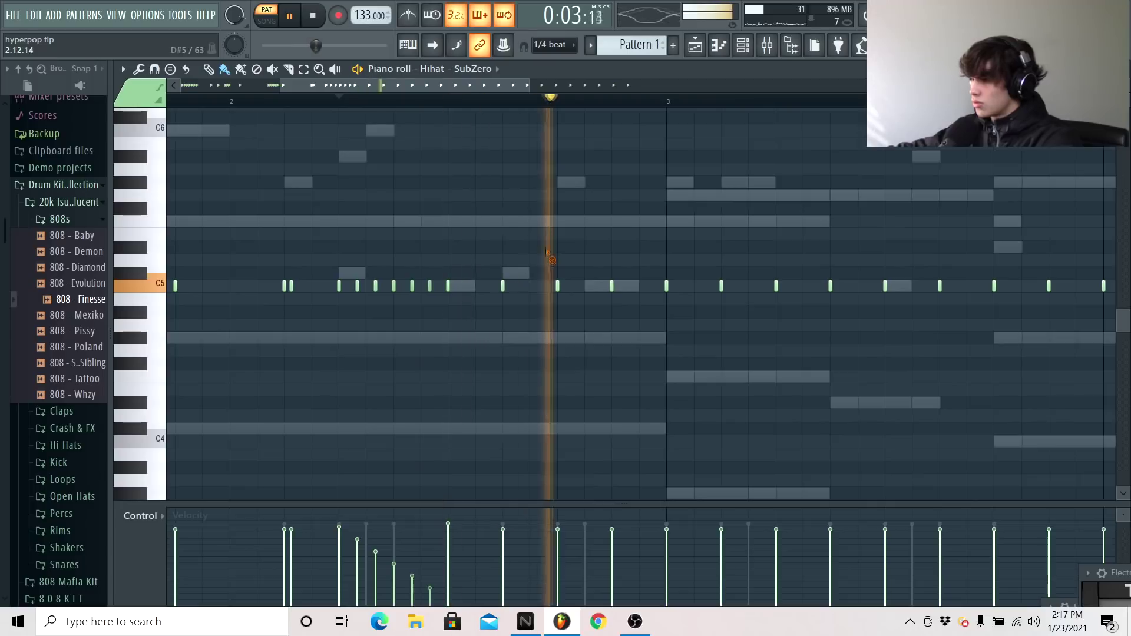
pyautogui.rightClick(503, 287)
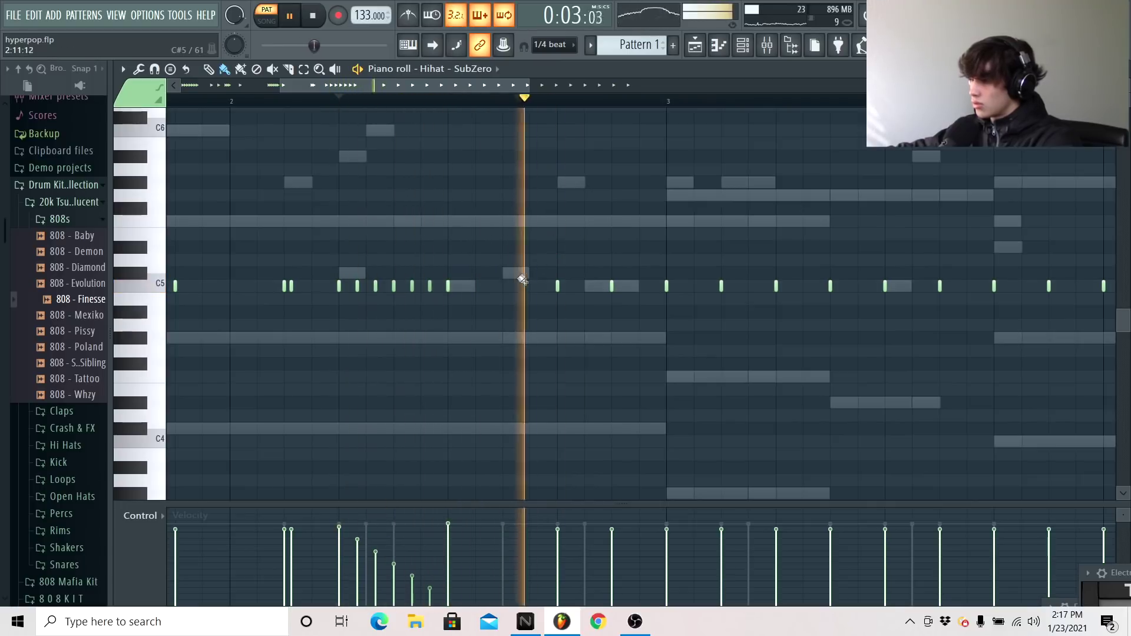
# With a 1/3 step snap, add an eight-hit G#4 hi-hat roll with fading velocity from 3:13
pyautogui.click(554, 44)
pyautogui.click(551, 130)
pyautogui.click(553, 45)
pyautogui.click(549, 117)
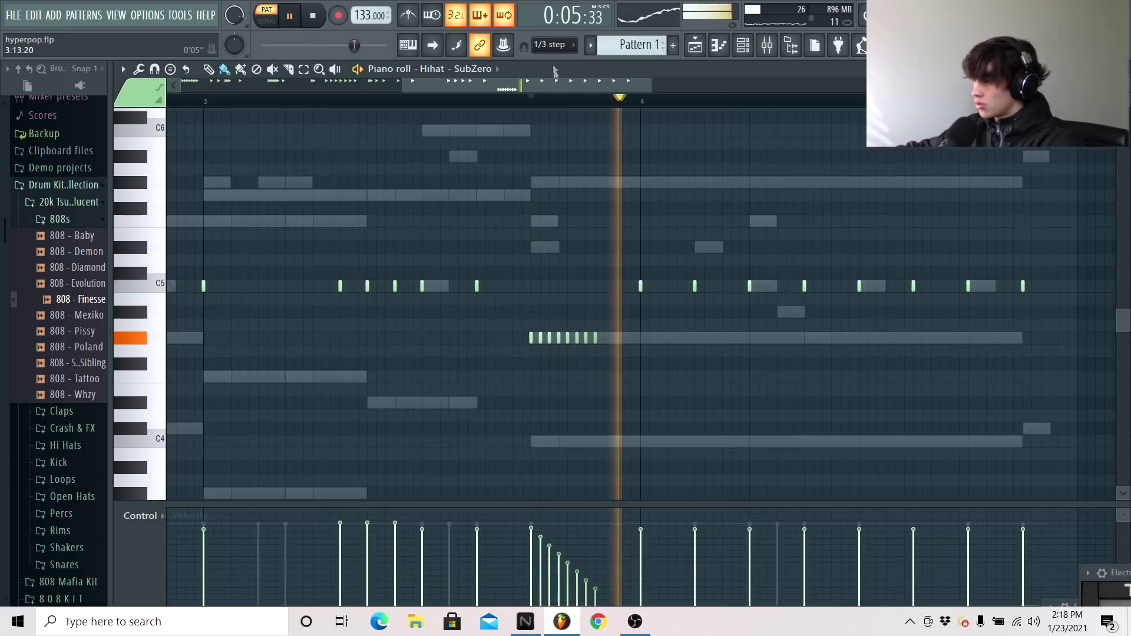
# Set the snap to 1/2 beat, delete the C5 hi-hat at 3:06 and replay bar 3
pyautogui.click(553, 44)
pyautogui.click(565, 208)
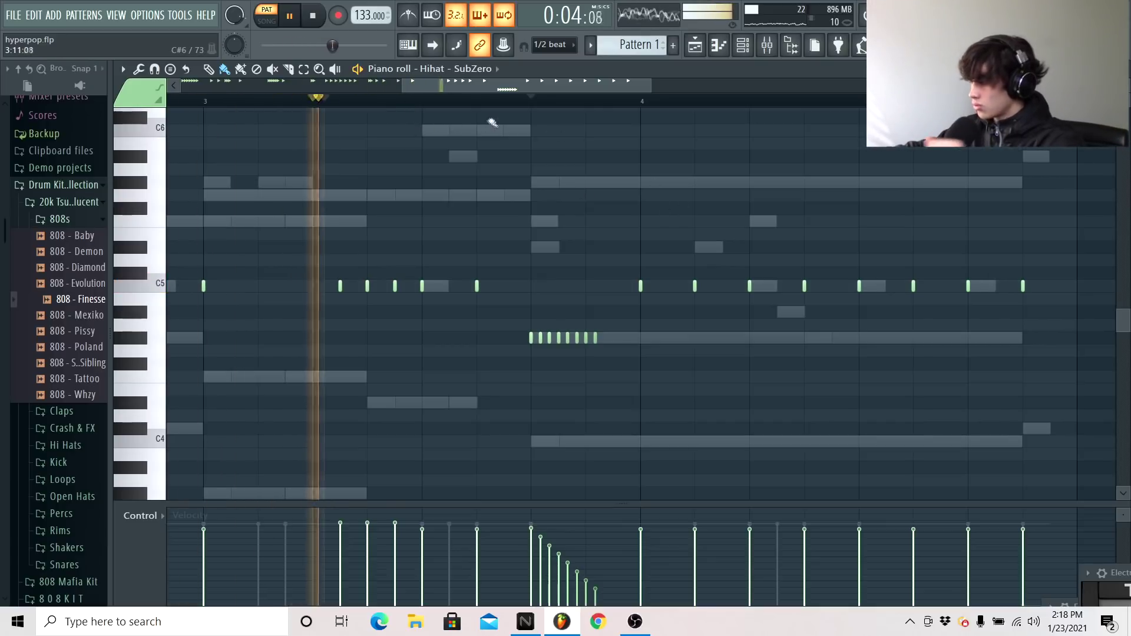
pyautogui.click(220, 102)
pyautogui.rightClick(340, 287)
pyautogui.click(208, 102)
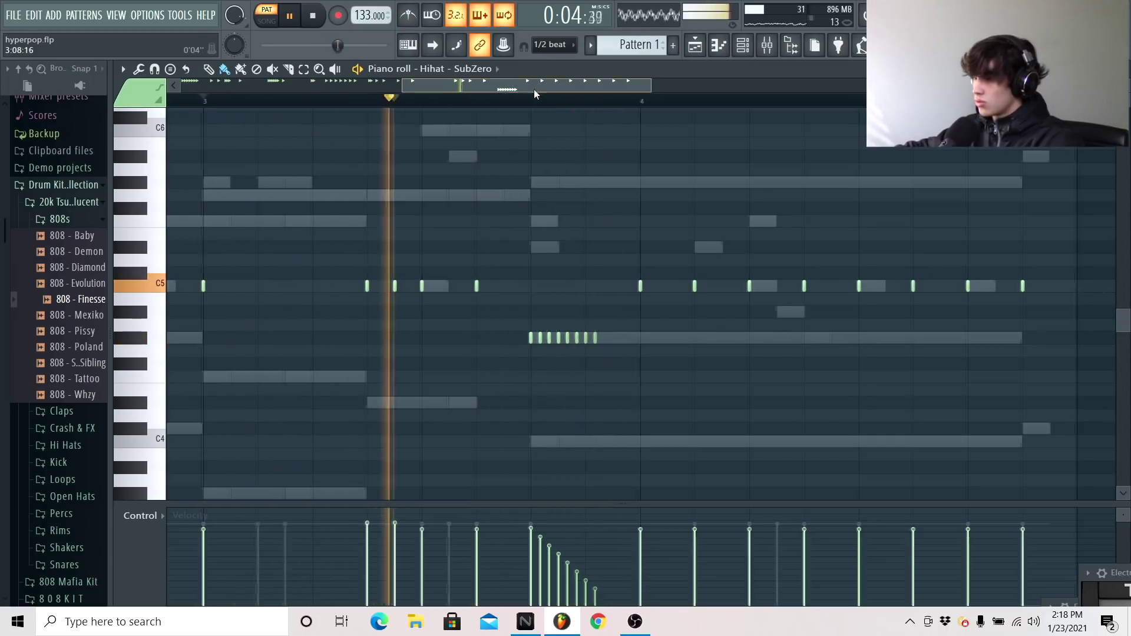
# Set the snap to 1/4 step and add one quick C5 hi-hat right after the hit at 3:11
pyautogui.click(551, 45)
pyautogui.click(553, 117)
pyautogui.moveTo(477, 286); pyautogui.dragTo(492, 287)
pyautogui.rightClick(491, 287)
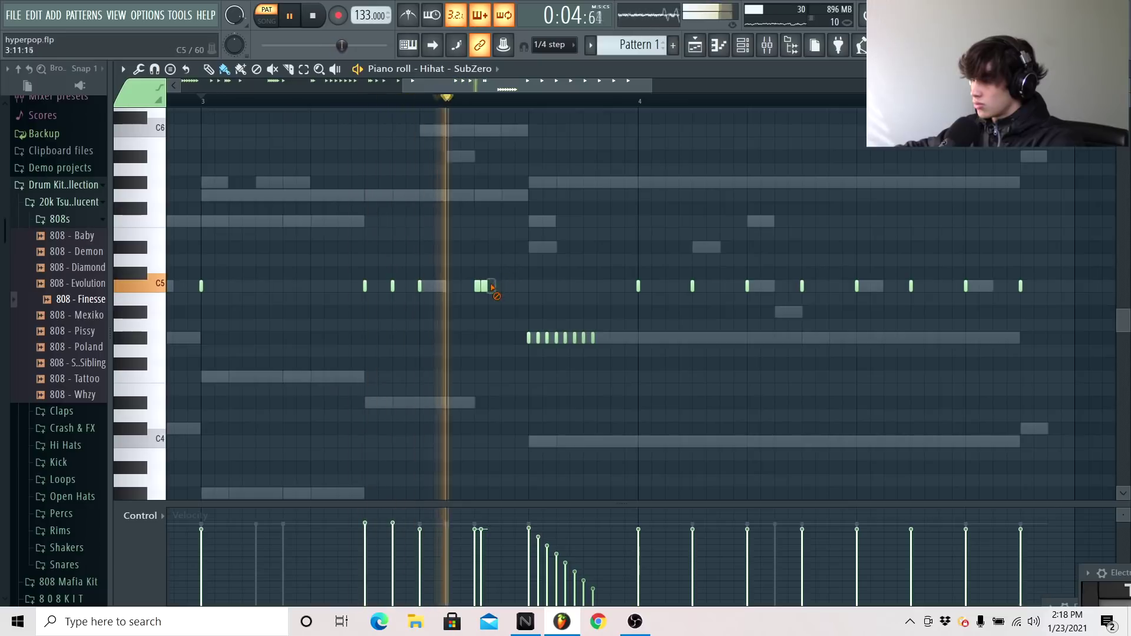
pyautogui.click(451, 286)
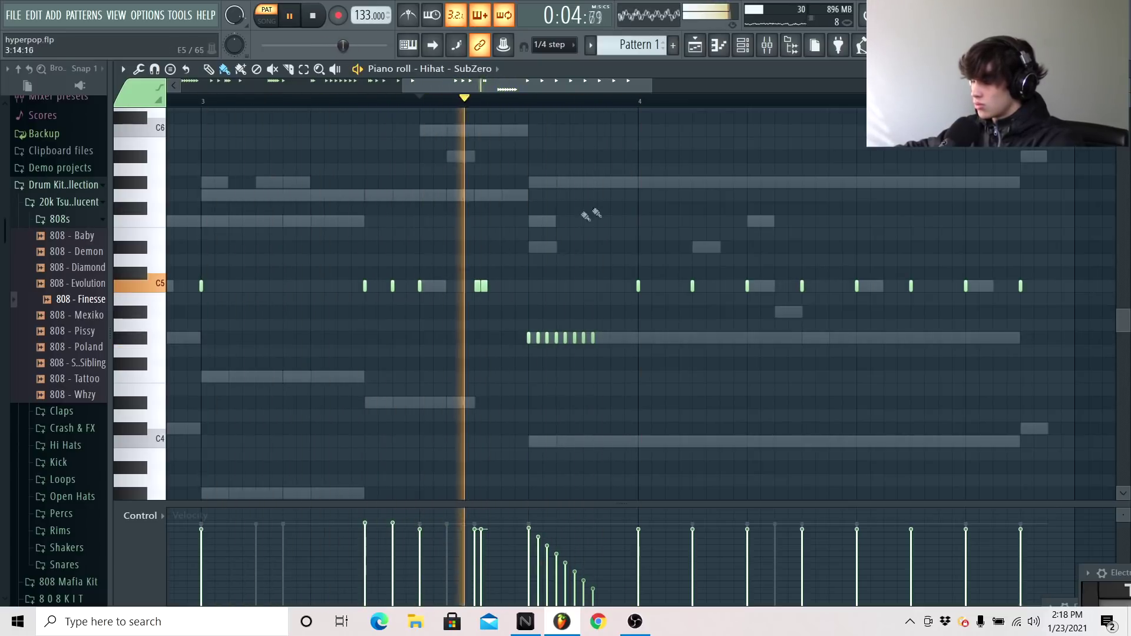
# Delete the C5 hi-hat on bar 4's downbeat and add a quick four-hit fading roll after the hit at 4:05
pyautogui.rightClick(638, 286)
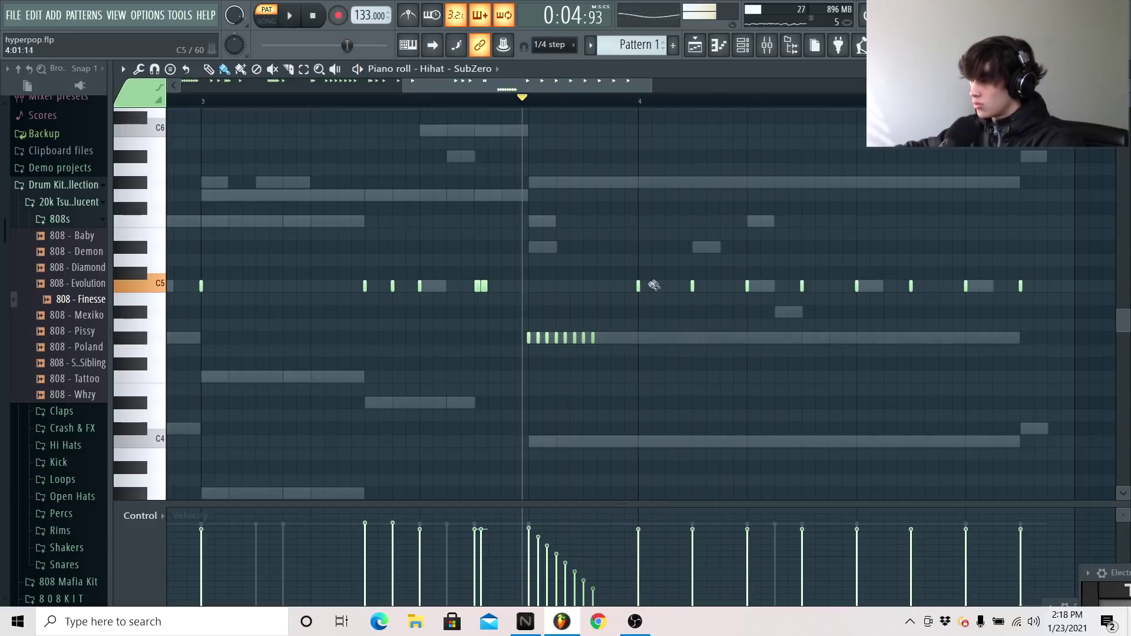
pyautogui.click(528, 102)
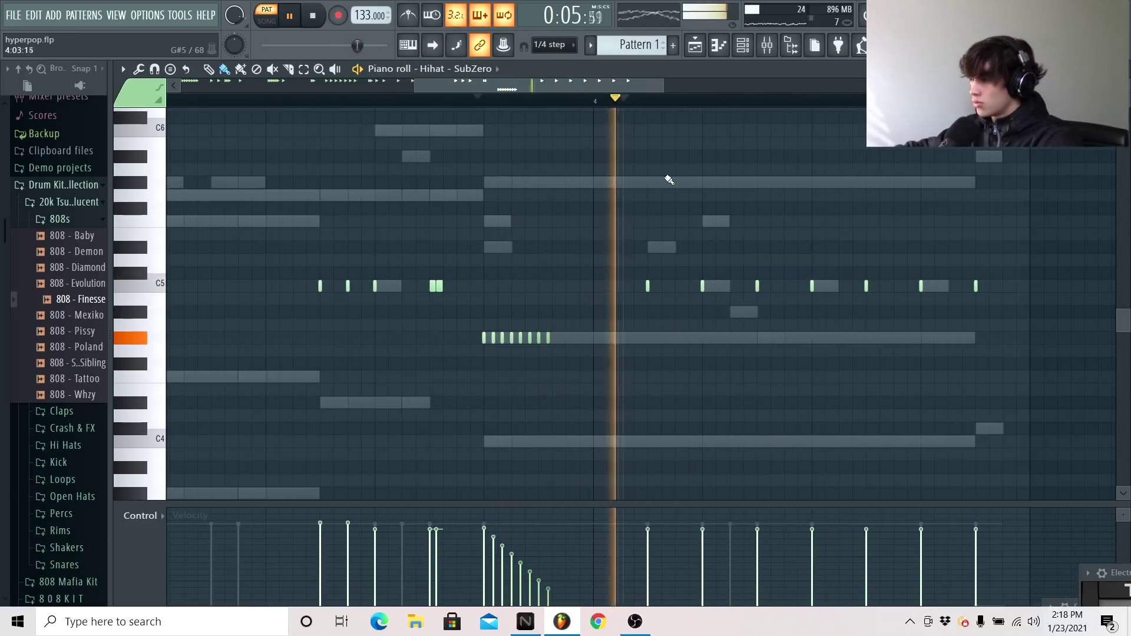
pyautogui.click(628, 282)
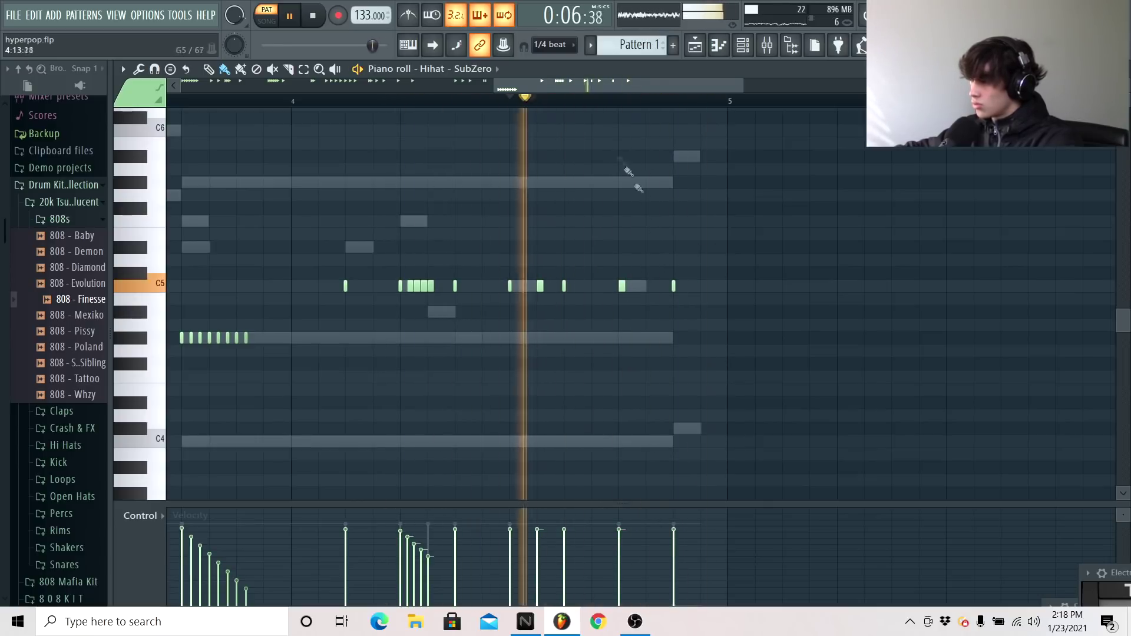
pyautogui.click(550, 44)
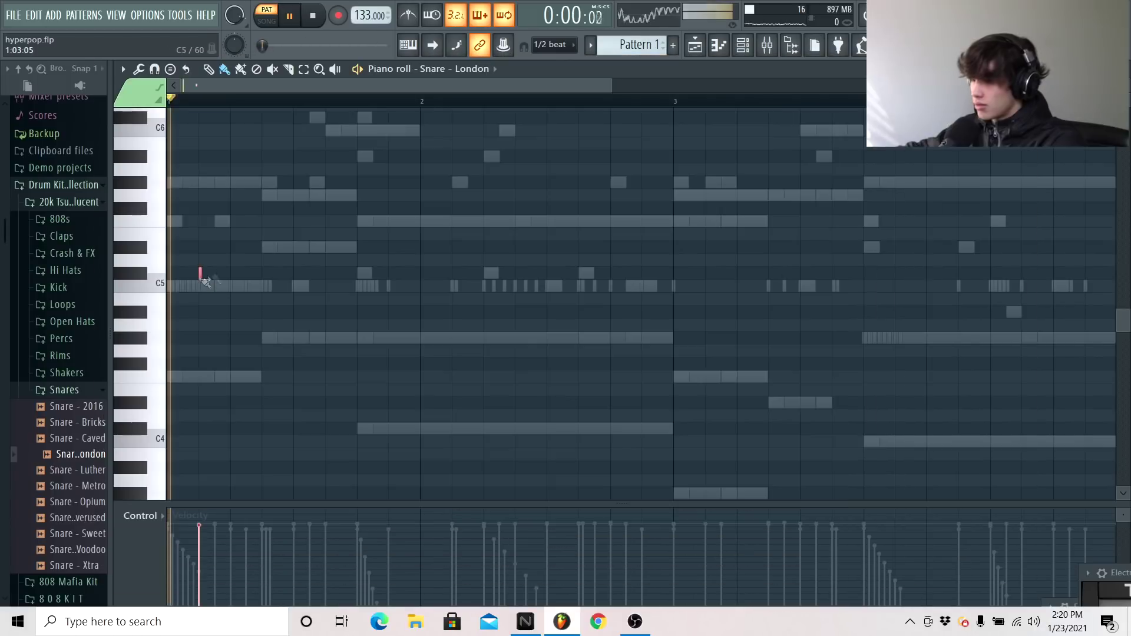
# Replace the C#5 note at 1:03 in the Snare - London piano roll with a C5 hit and replay
pyautogui.rightClick(200, 270)
pyautogui.press('space')
pyautogui.click(201, 285)
pyautogui.press('space')
pyautogui.click(454, 286)
pyautogui.rightClick(454, 286)
pyautogui.press('space')
pyautogui.press('space')
# Add C5 Snare - London hits at 2:15 and 3:03
pyautogui.moveTo(552, 86); pyautogui.dragTo(583, 104)
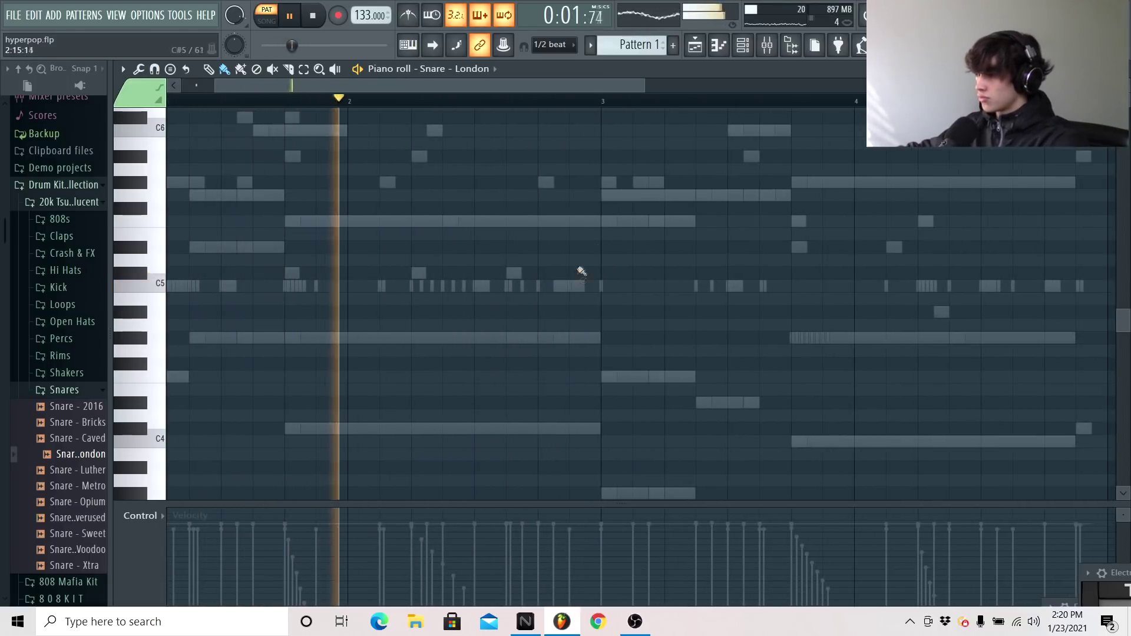
pyautogui.click(572, 286)
pyautogui.click(635, 285)
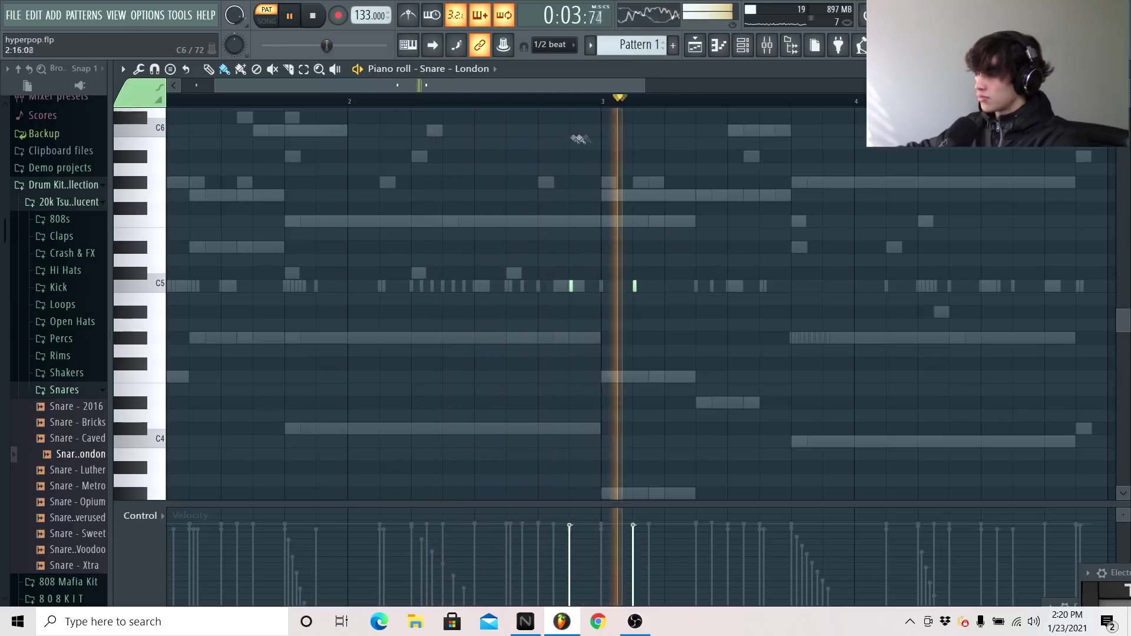
# Audition the samples in the Open Hats folder and add Open Hat - Flutter as a new channel
pyautogui.press('F6')
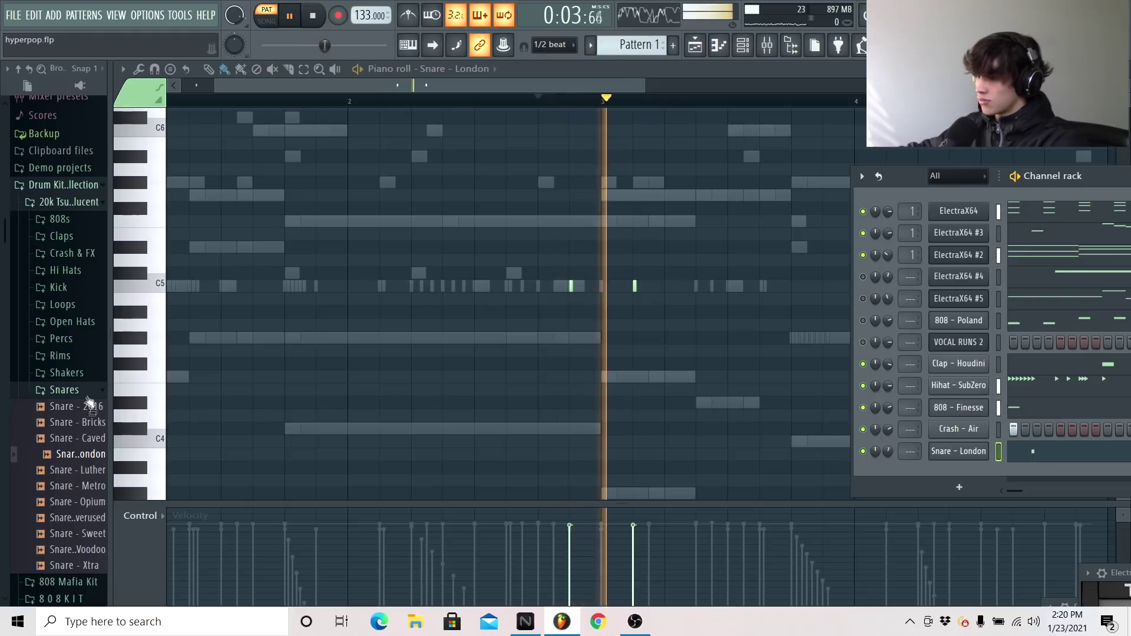
pyautogui.click(64, 389)
pyautogui.click(72, 322)
pyautogui.click(97, 340)
pyautogui.click(98, 355)
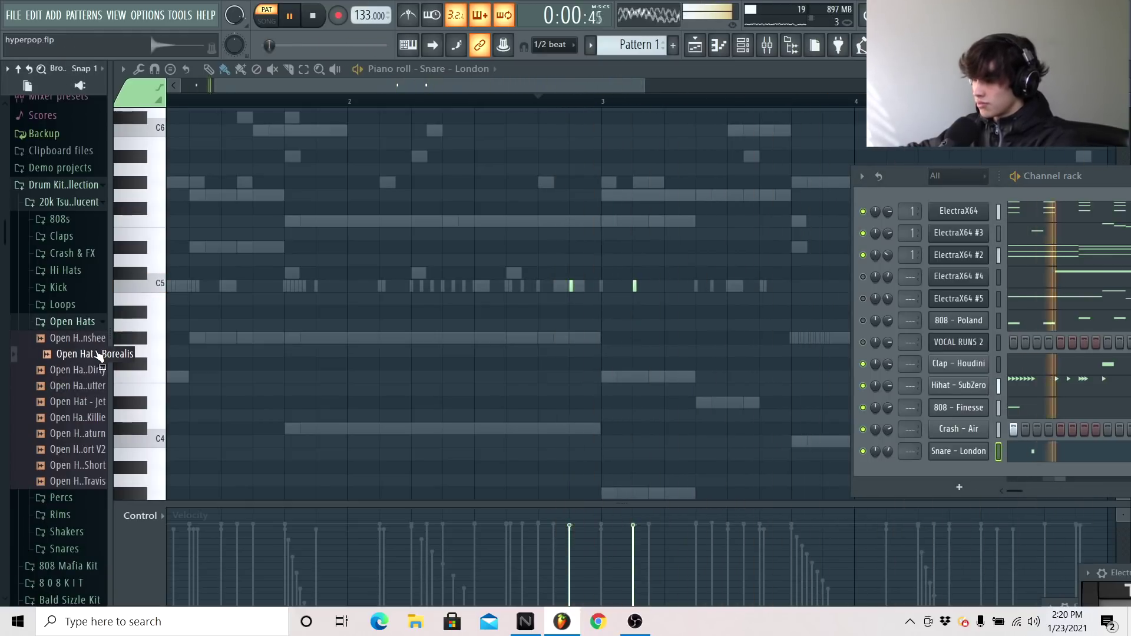
pyautogui.click(96, 372)
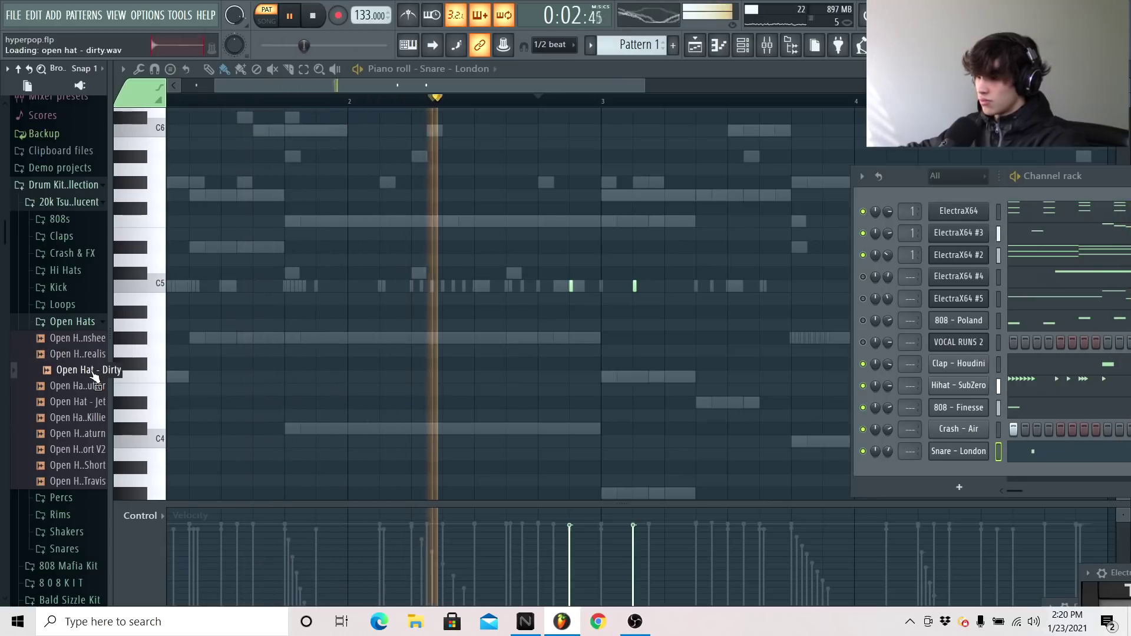
pyautogui.click(96, 386)
pyautogui.click(96, 402)
pyautogui.click(96, 416)
pyautogui.moveTo(96, 385); pyautogui.dragTo(959, 477)
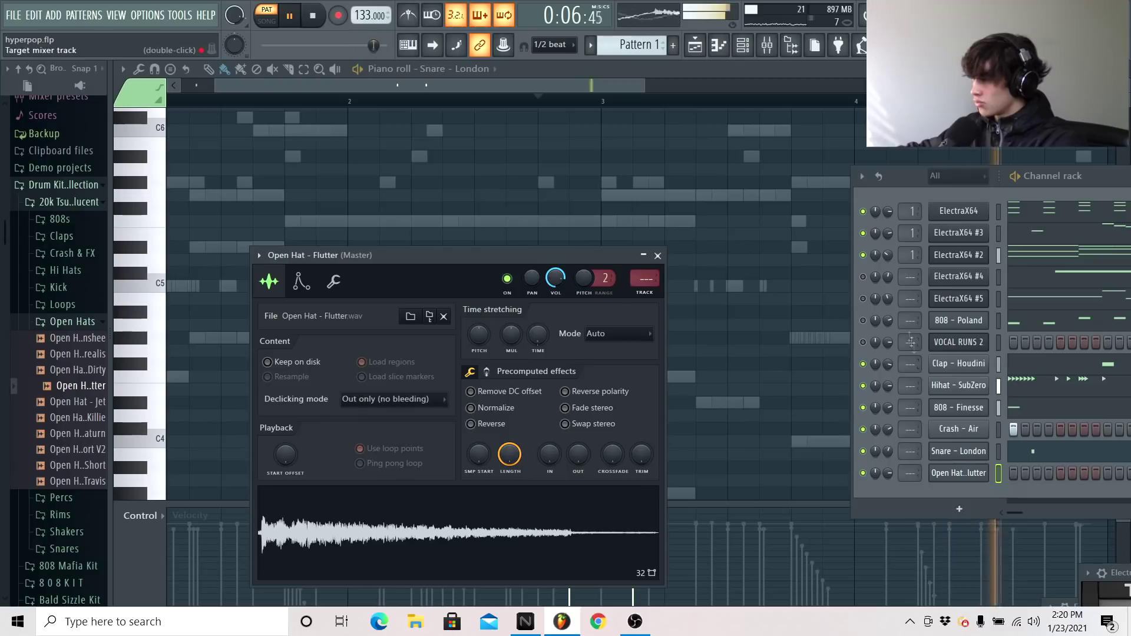
# Unmute the ElectraX64 #5 and ElectraX64 #4 channels
pyautogui.click(863, 298)
pyautogui.click(863, 277)
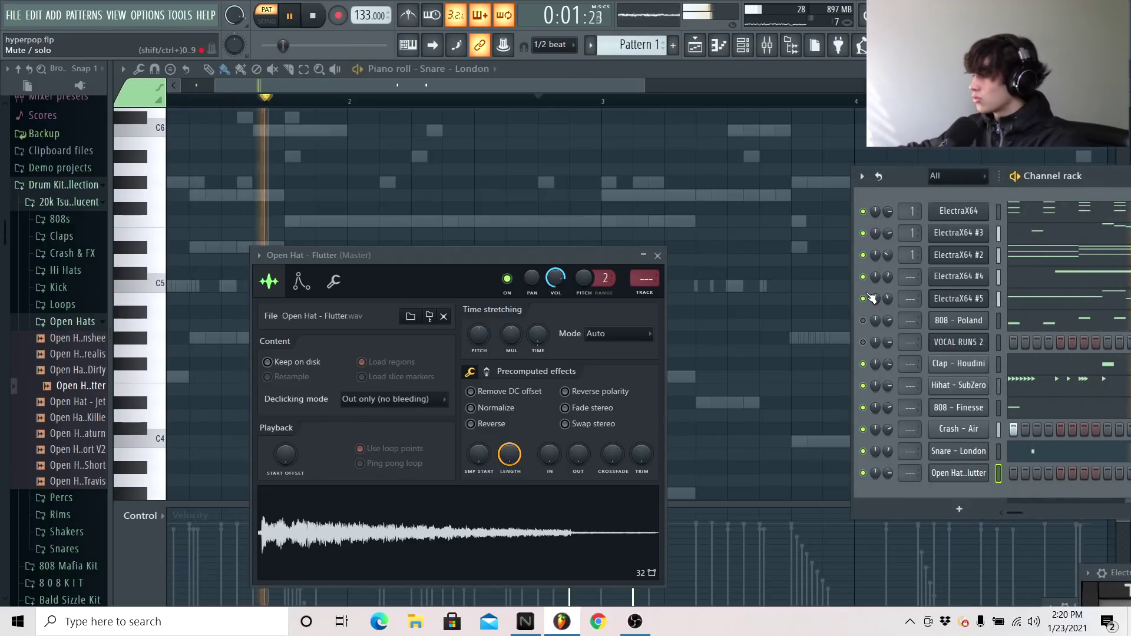
# In the Open Hat - Flutter piano roll, place a C5 hit at 1:13 and repeat it at 3:13 with 1/2 beat snap
pyautogui.rightClick(966, 473)
pyautogui.click(883, 410)
pyautogui.click(551, 45)
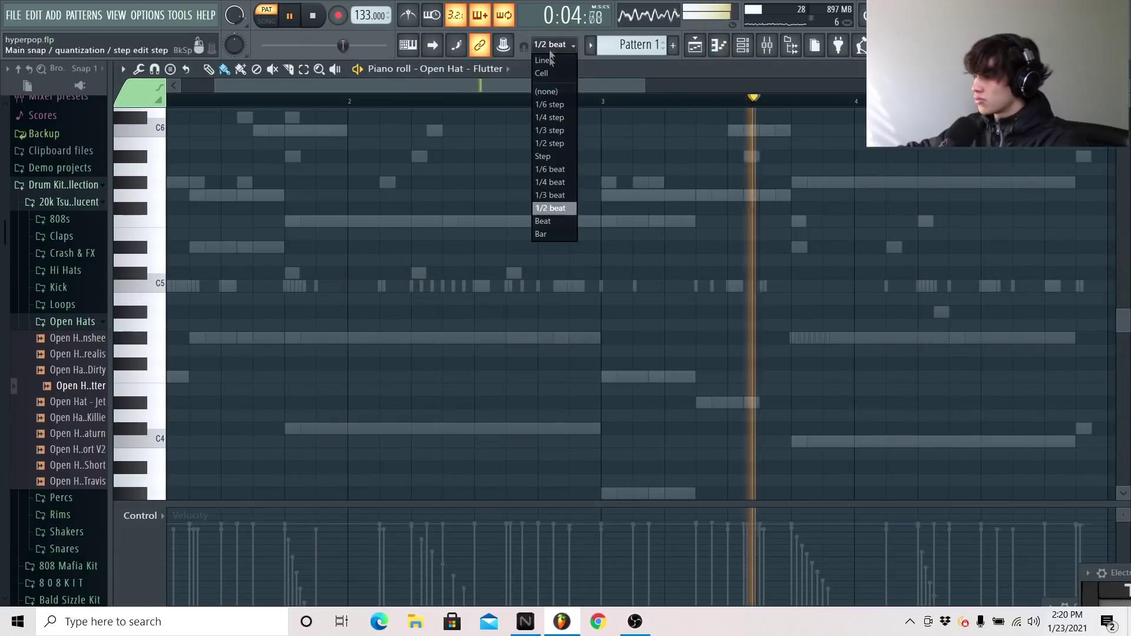
pyautogui.click(563, 209)
pyautogui.moveTo(471, 86); pyautogui.dragTo(432, 88)
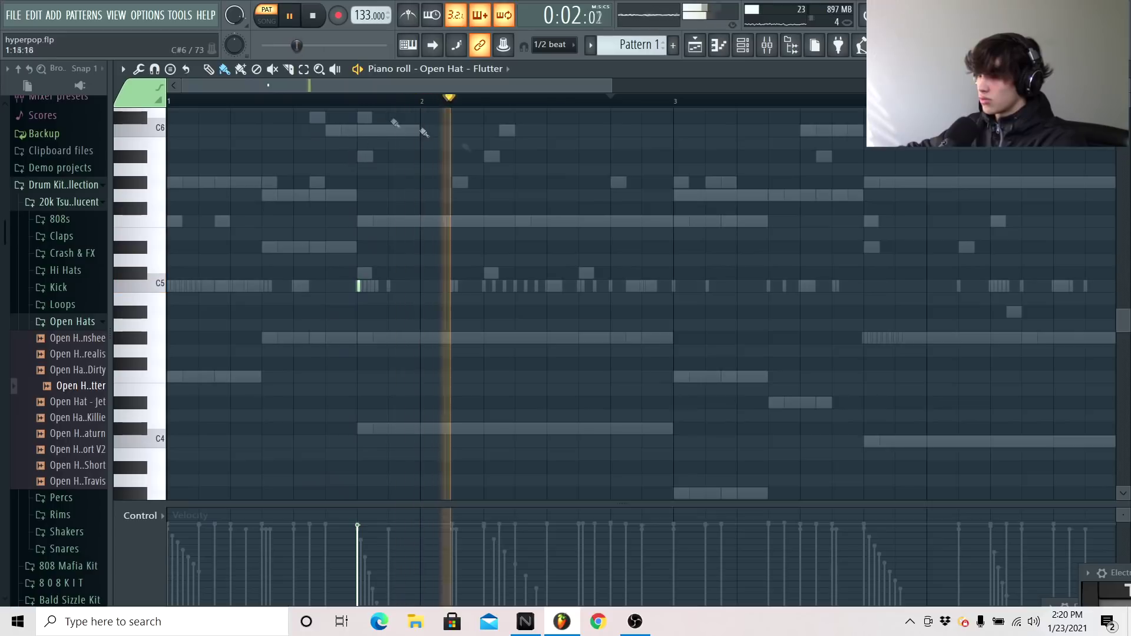
pyautogui.moveTo(609, 88); pyautogui.dragTo(78, 222)
pyautogui.hotkey('ctrl', 'b')
pyautogui.hotkey('ctrl', 'd')
# Lower the channel volume of Open Hat - Flutter in the channel rack
pyautogui.click(742, 45)
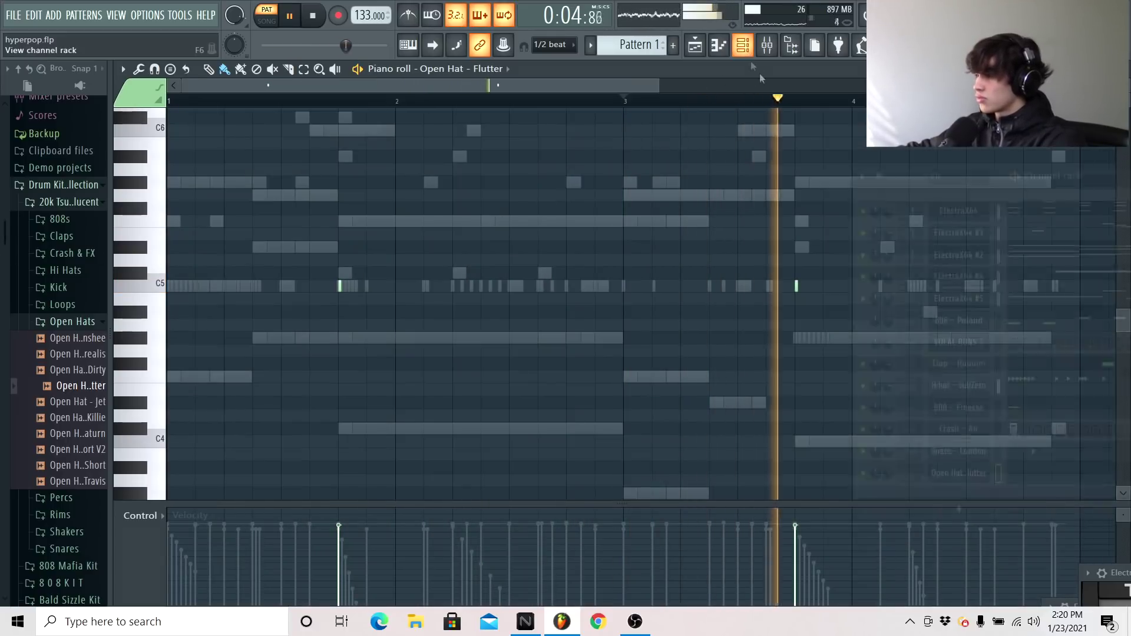
pyautogui.moveTo(887, 472); pyautogui.dragTo(887, 486)
pyautogui.click(63, 321)
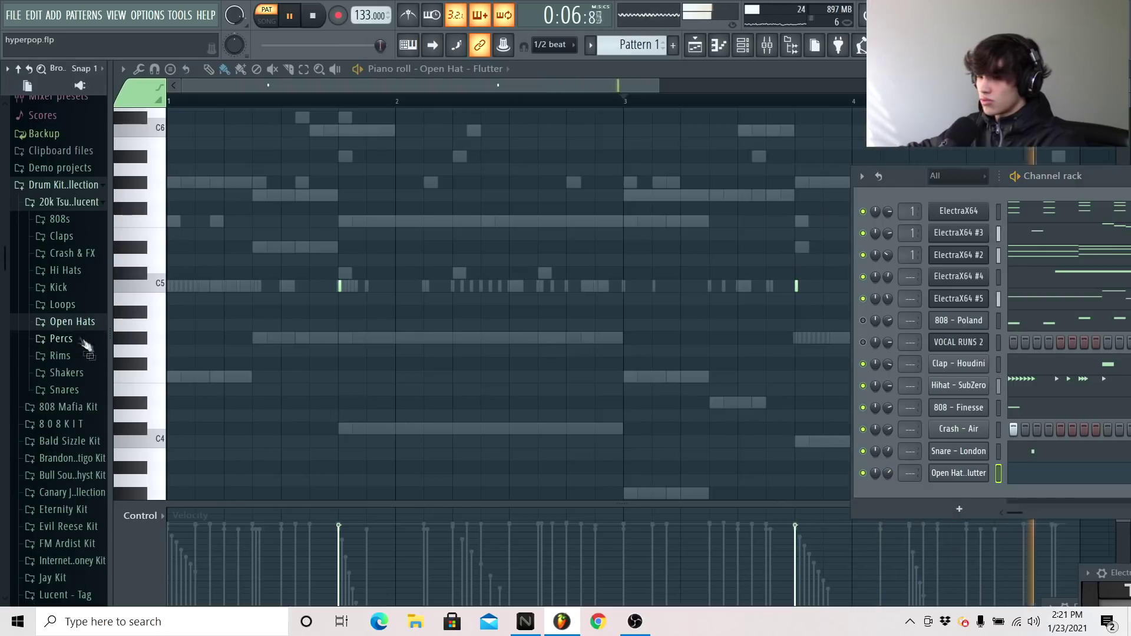
pyautogui.click(83, 339)
pyautogui.click(82, 360)
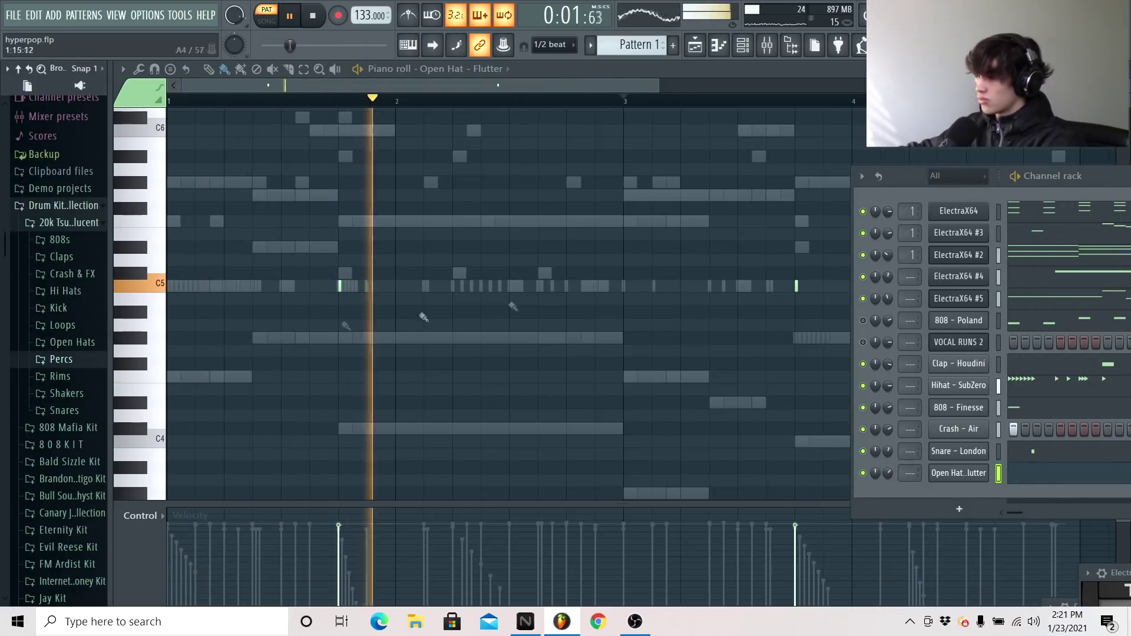
# Check the 808 layers in the mix by toggling the 808 - Finesse and 808 - Poland channels
pyautogui.click(863, 408)
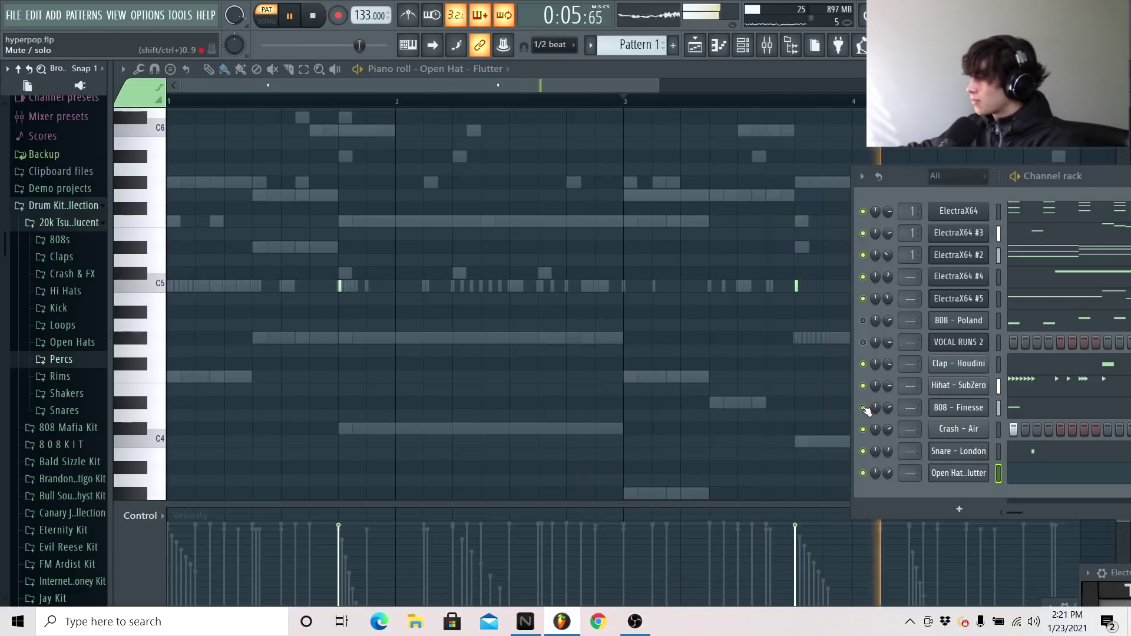
pyautogui.click(864, 320)
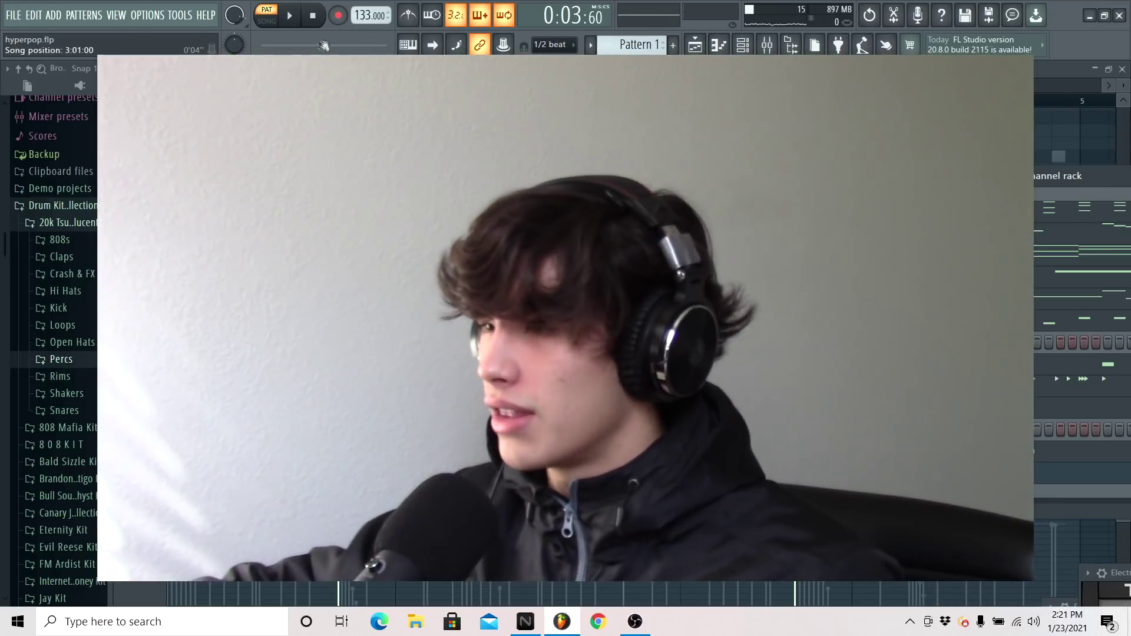
# Return the song position to the start and bring up the playlist and the channel rack
pyautogui.moveTo(324, 44); pyautogui.dragTo(262, 45)
pyautogui.click(695, 44)
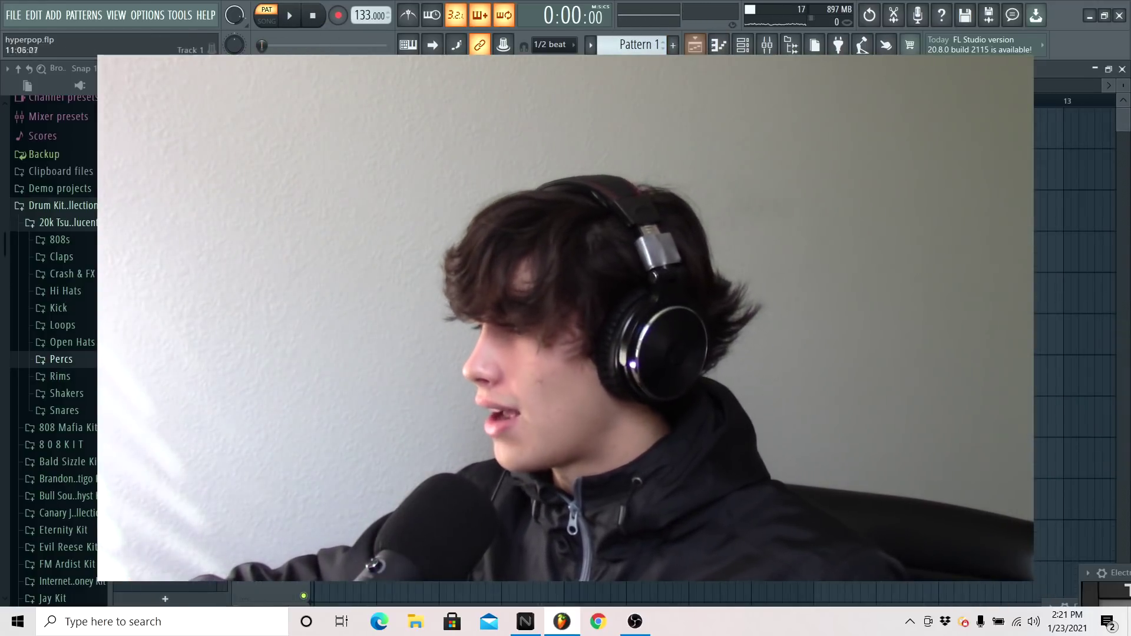
pyautogui.click(742, 45)
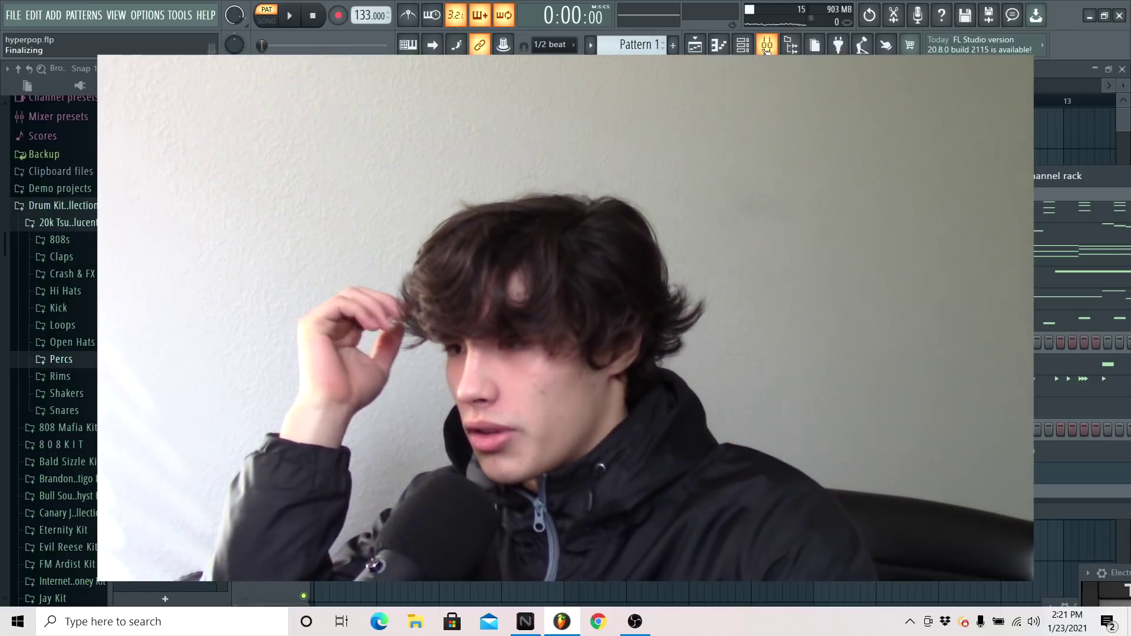